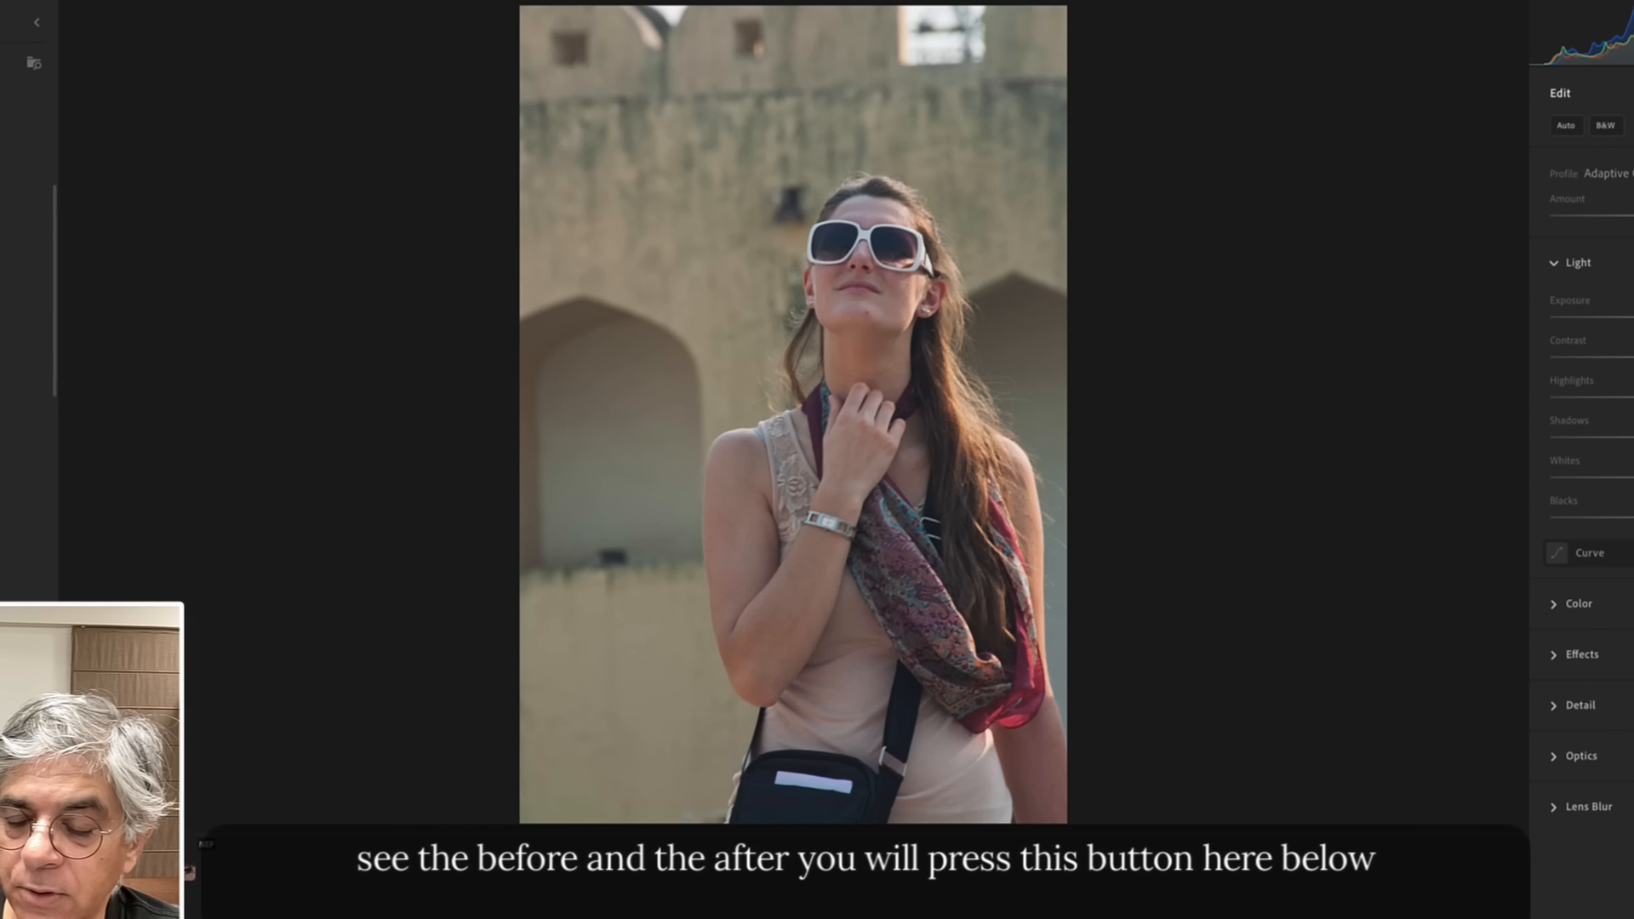
Toggle the before/after view of the edited photo and preview the Adobe Monochrome profile.
key(backslash)
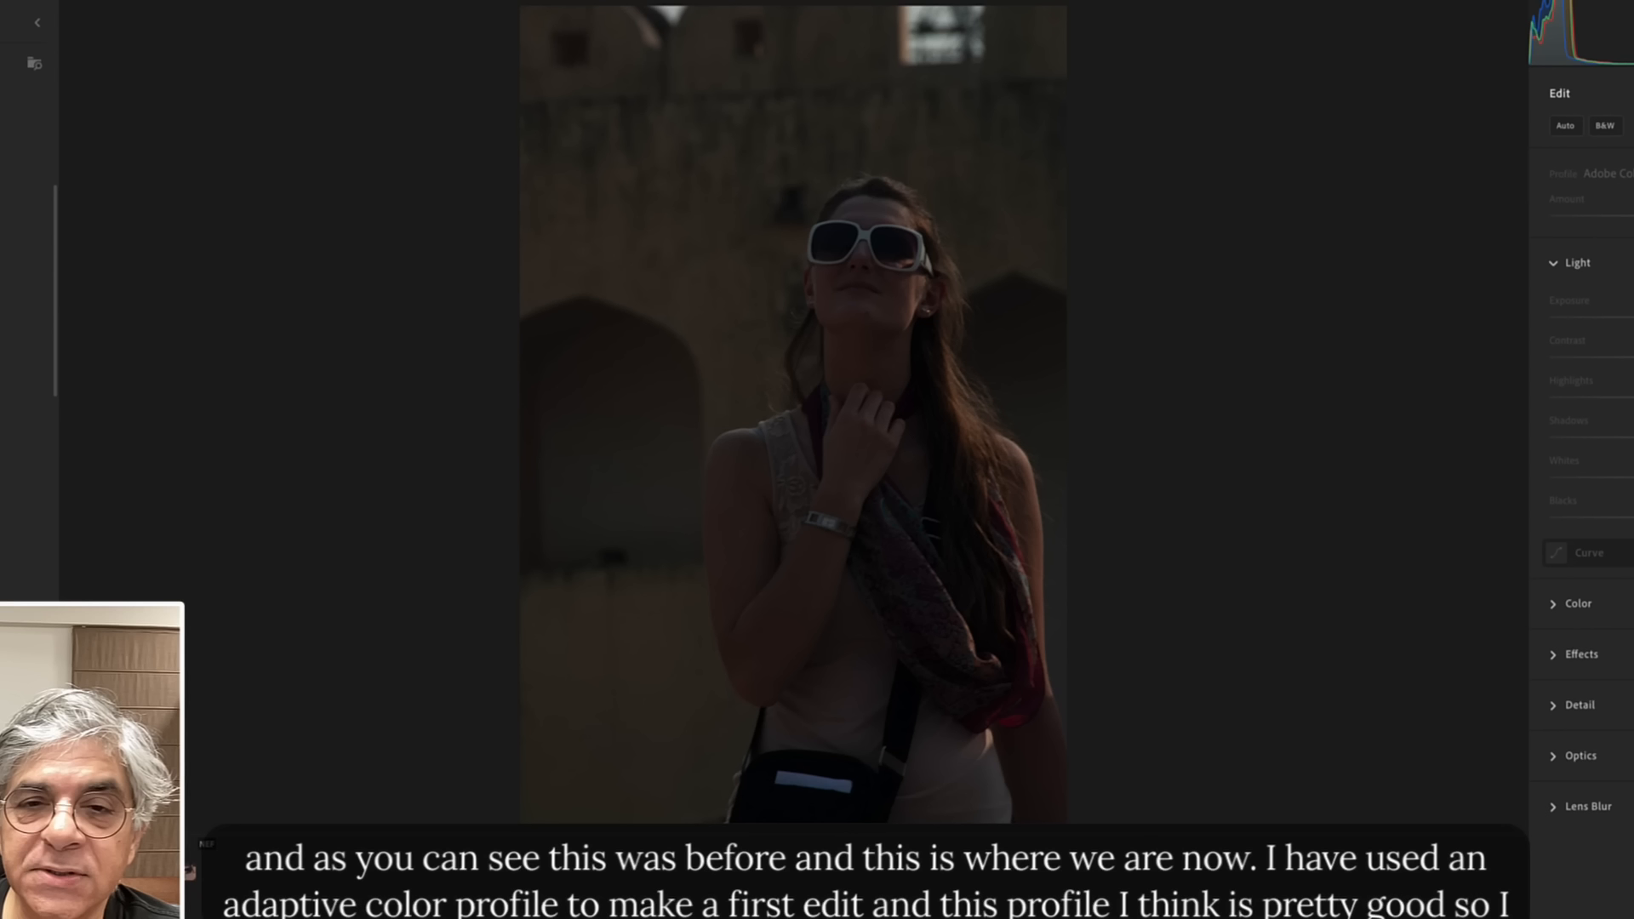
key(backslash)
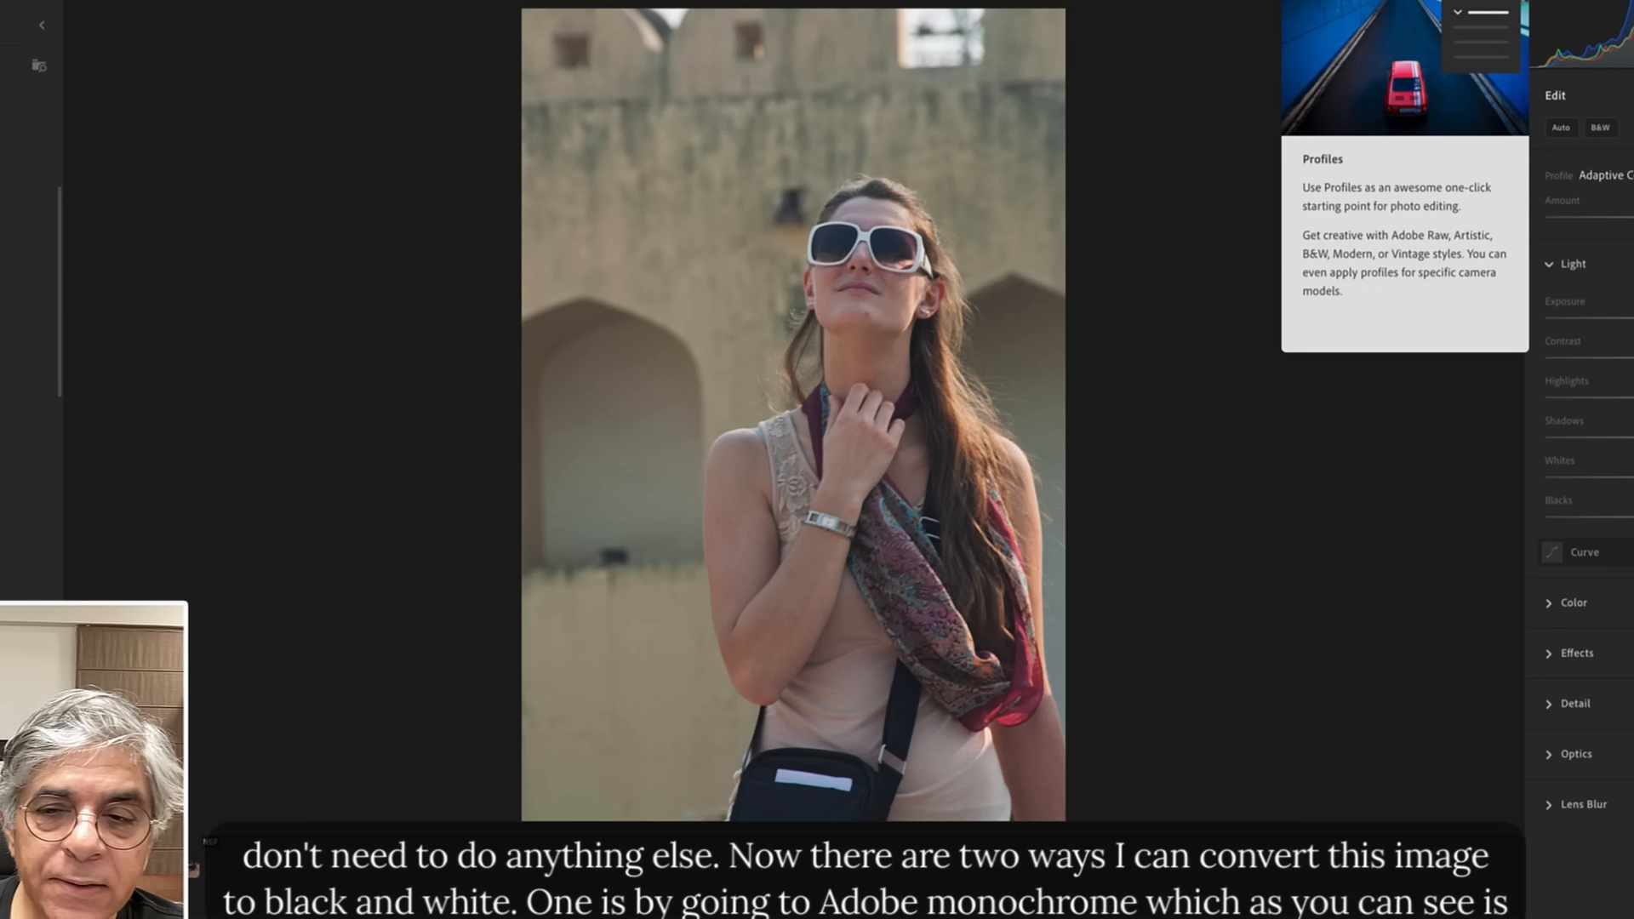
click(1606, 175)
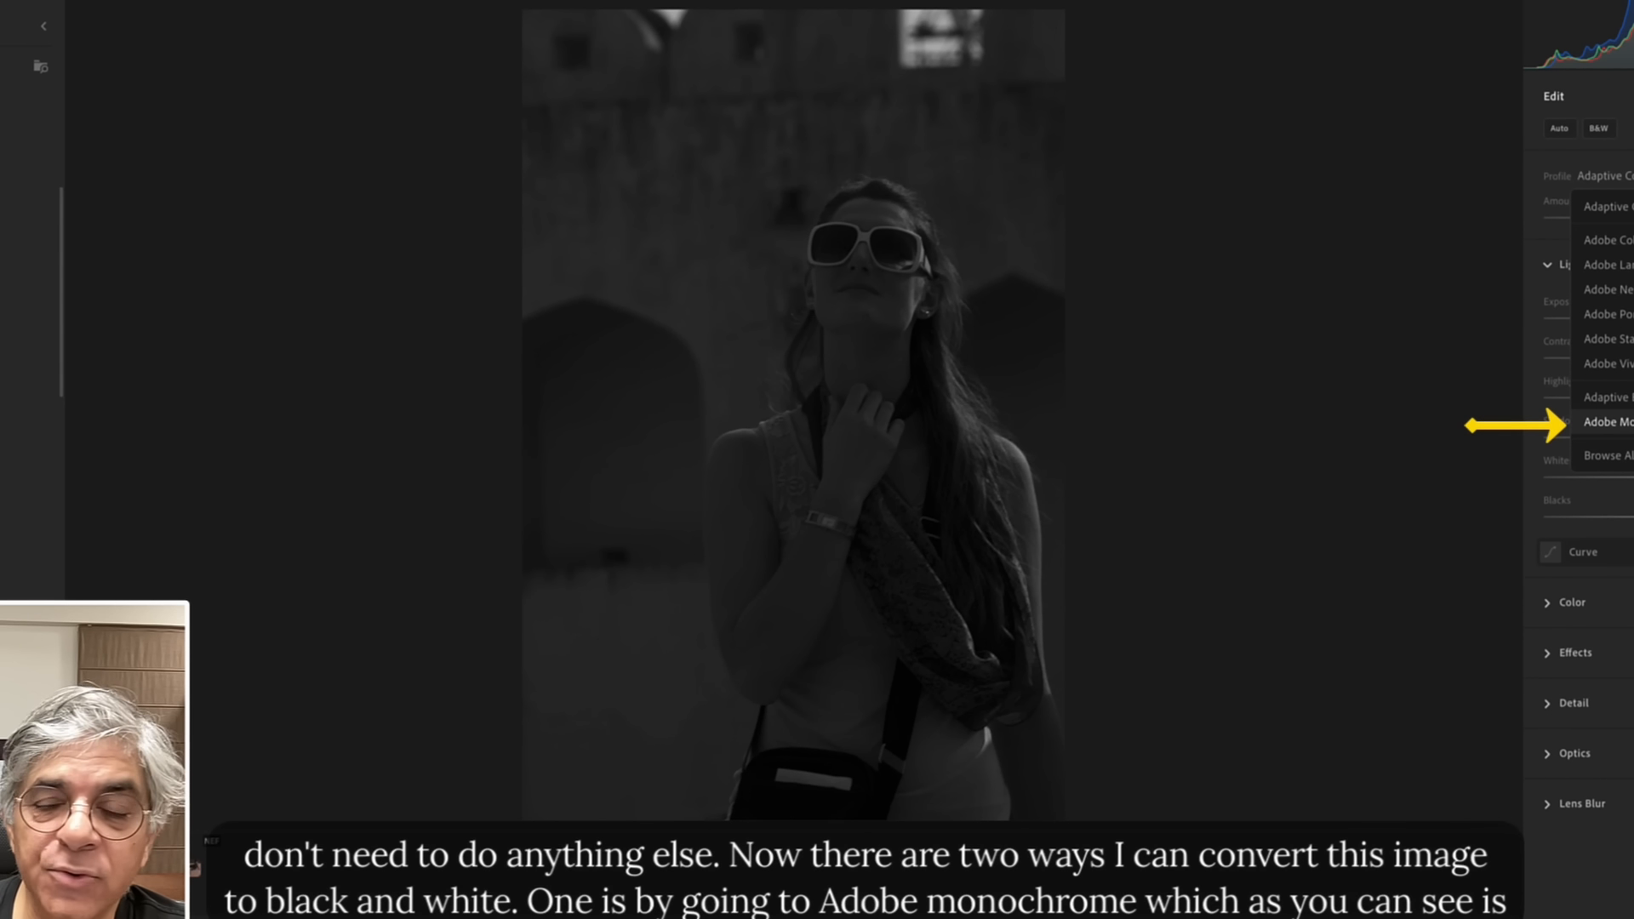
click(1607, 423)
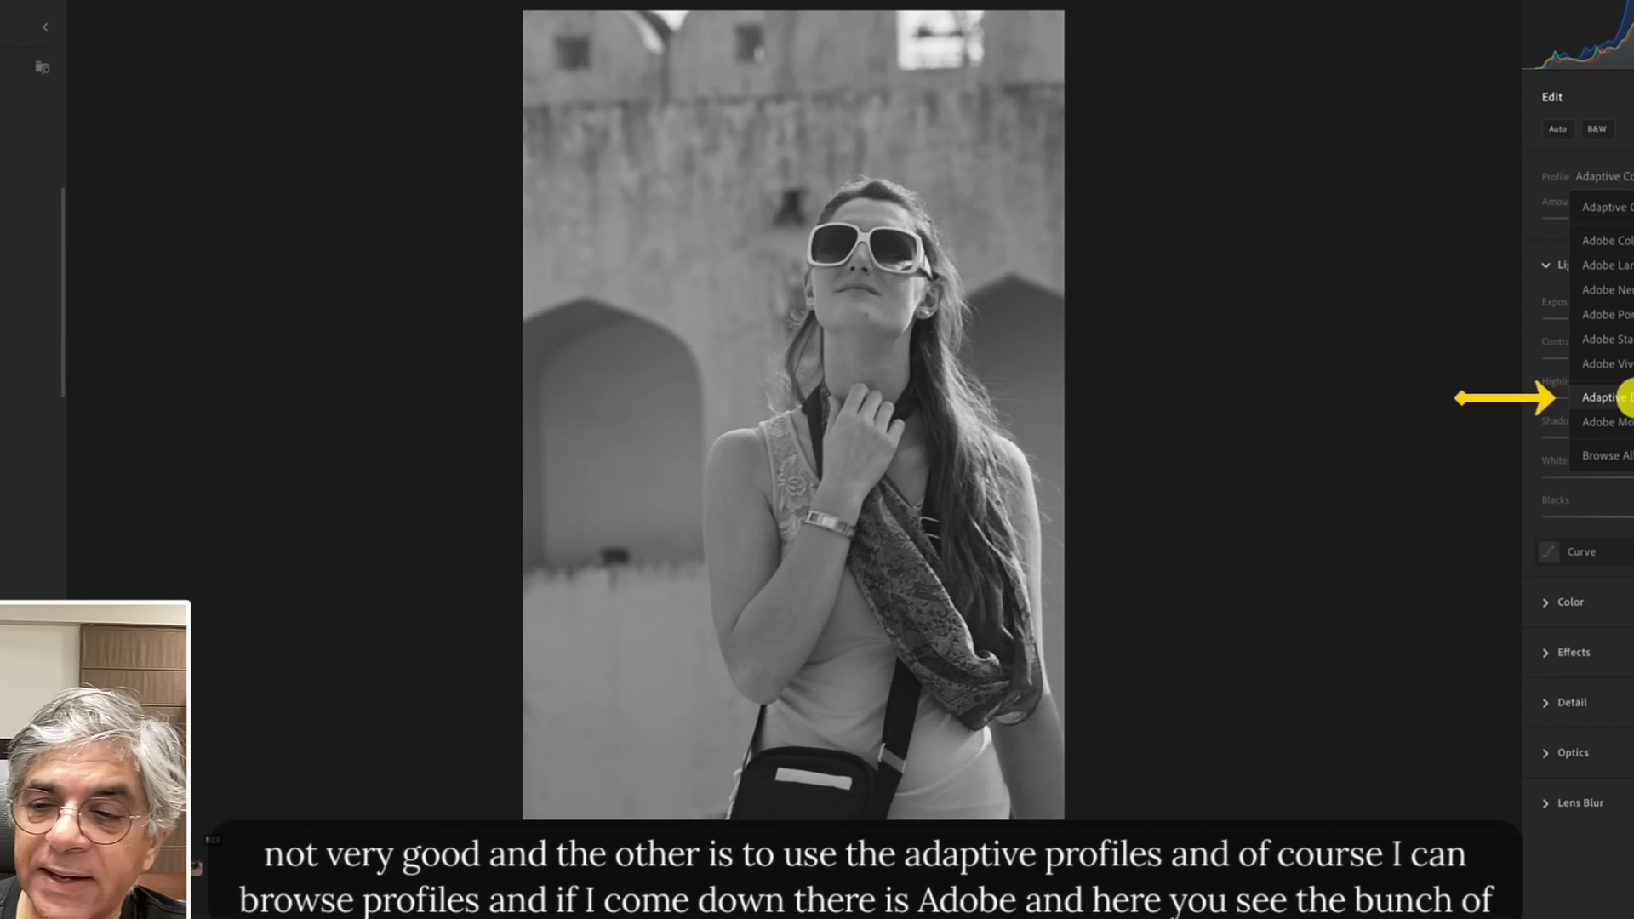
Browse the B&W profile group in the full profile browser, then apply the Adaptive B&W profile.
click(1621, 455)
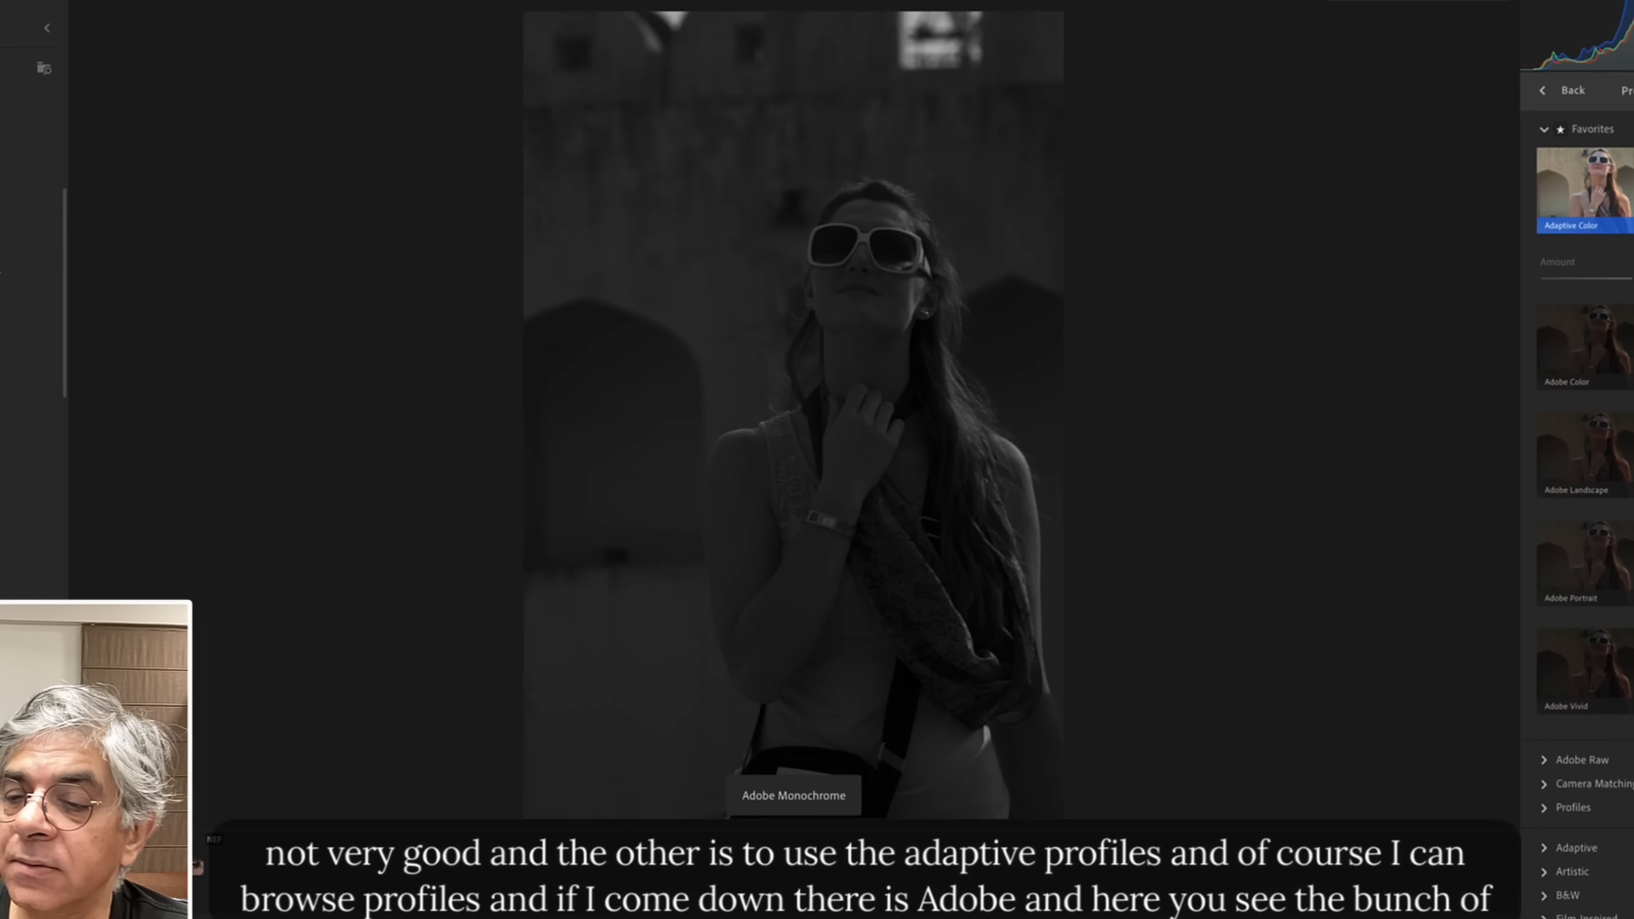
scroll(1620, 751, down, 1)
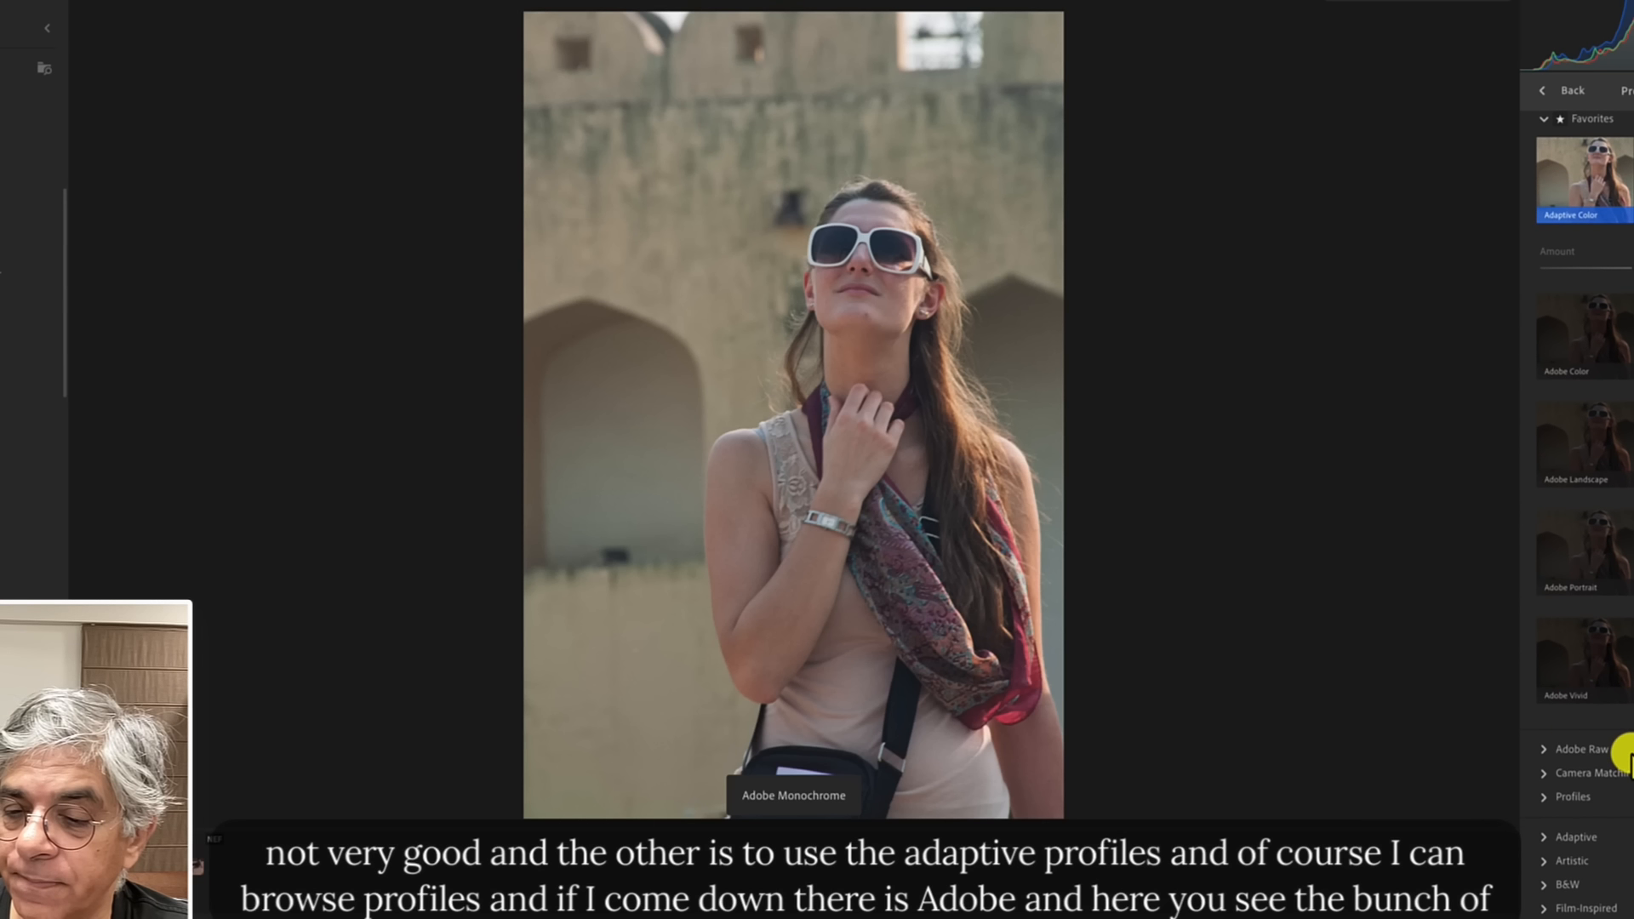
click(1545, 884)
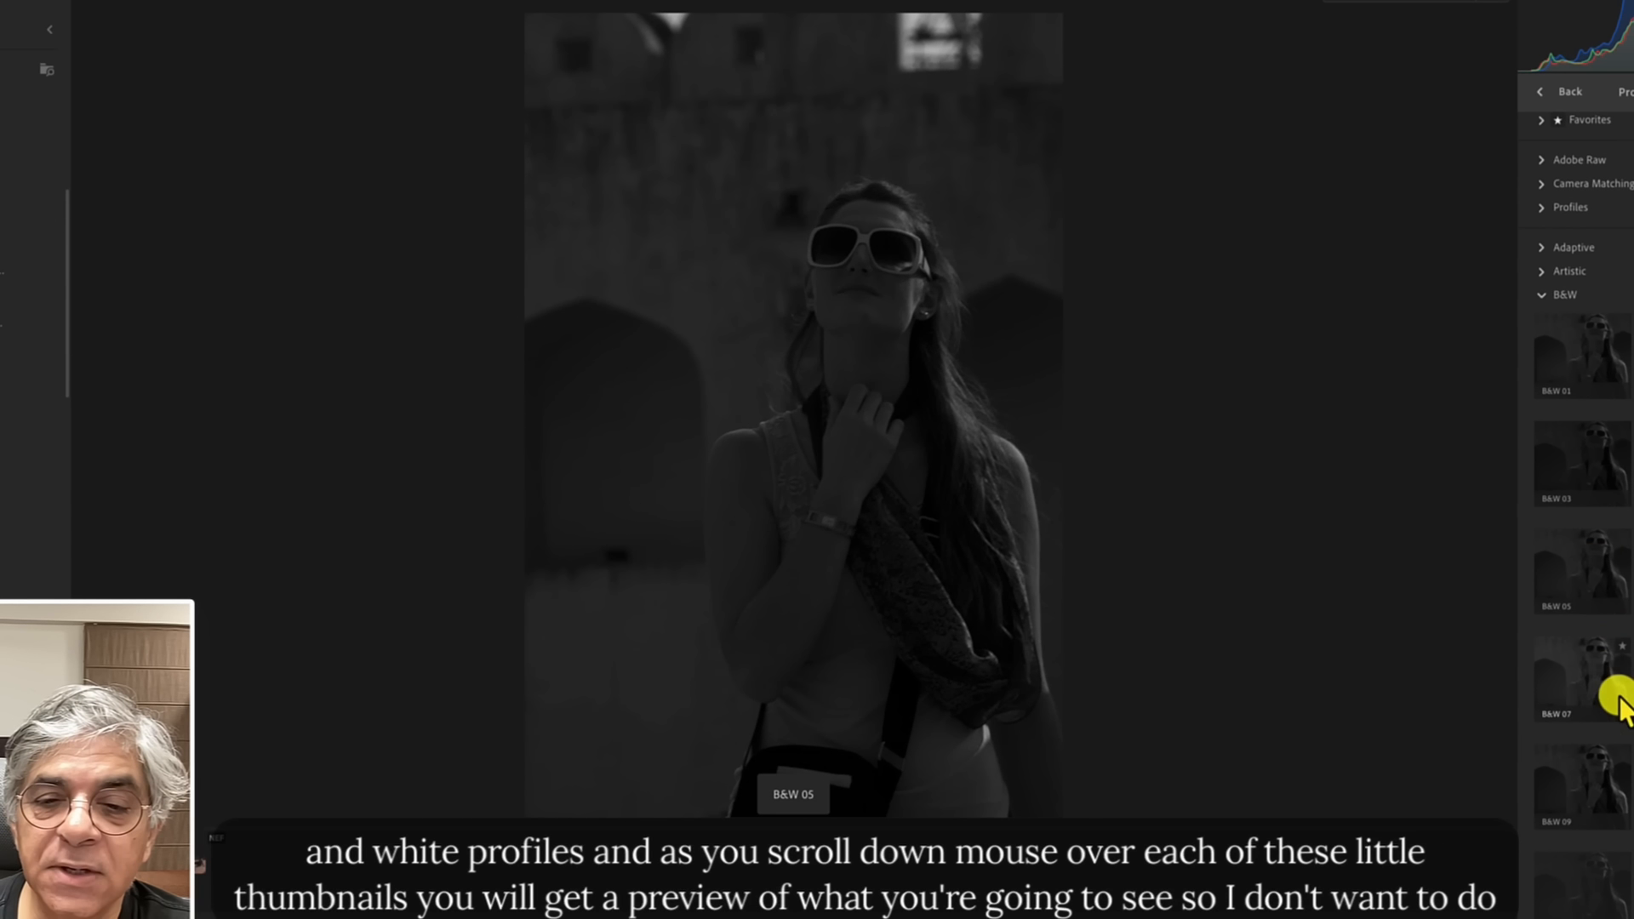
scroll(1617, 537, down, 2)
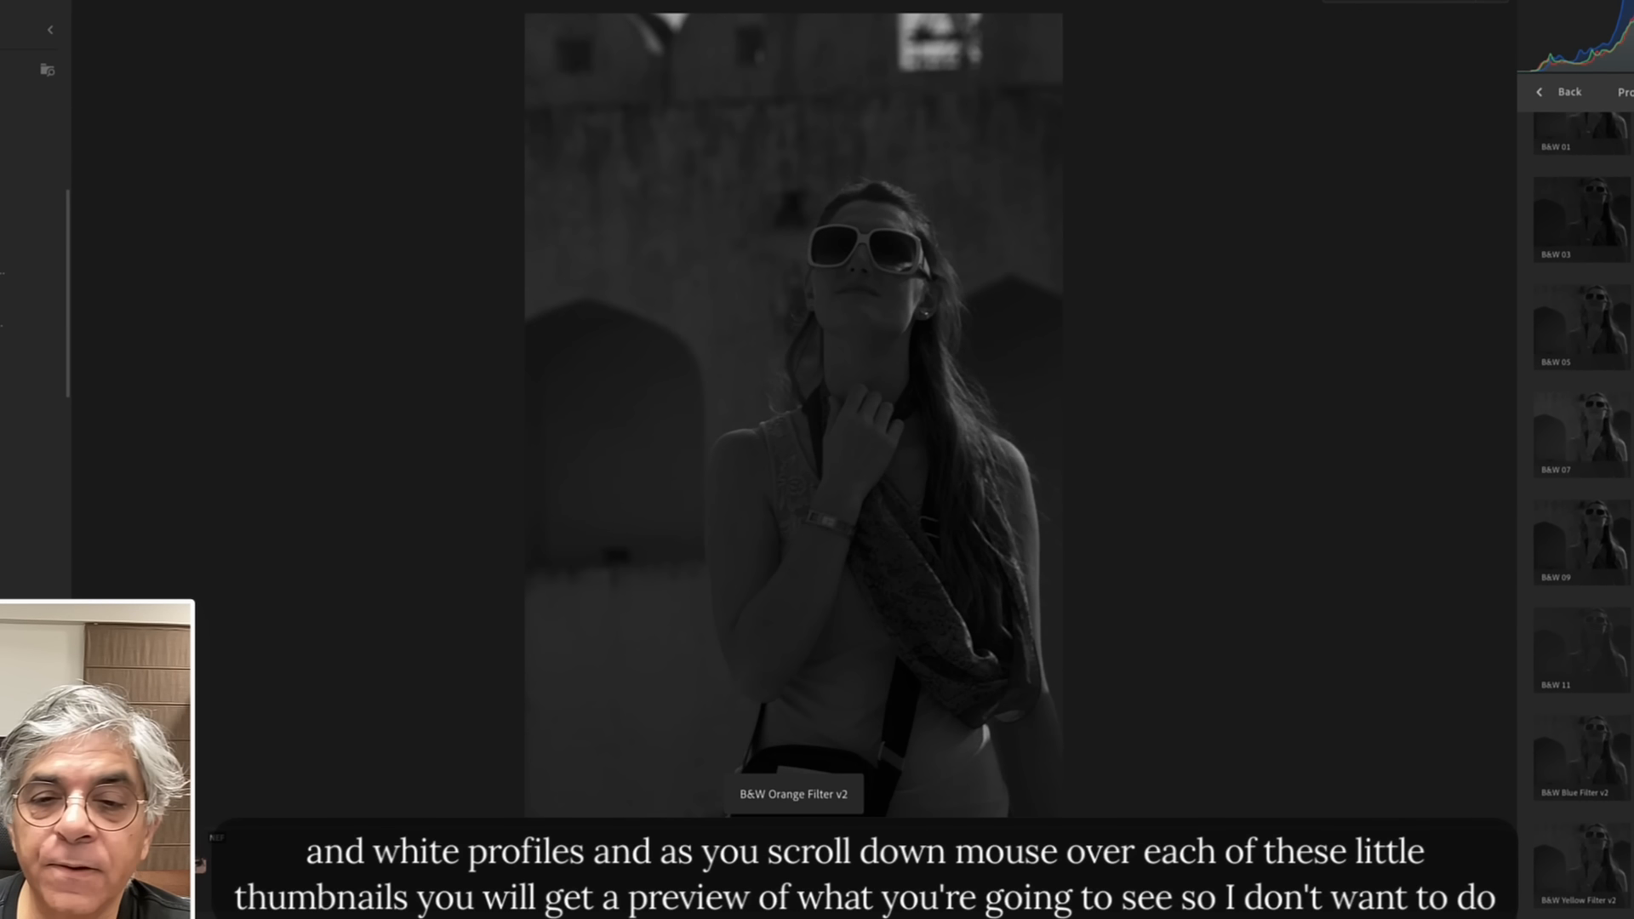
scroll(1617, 400, up, 2)
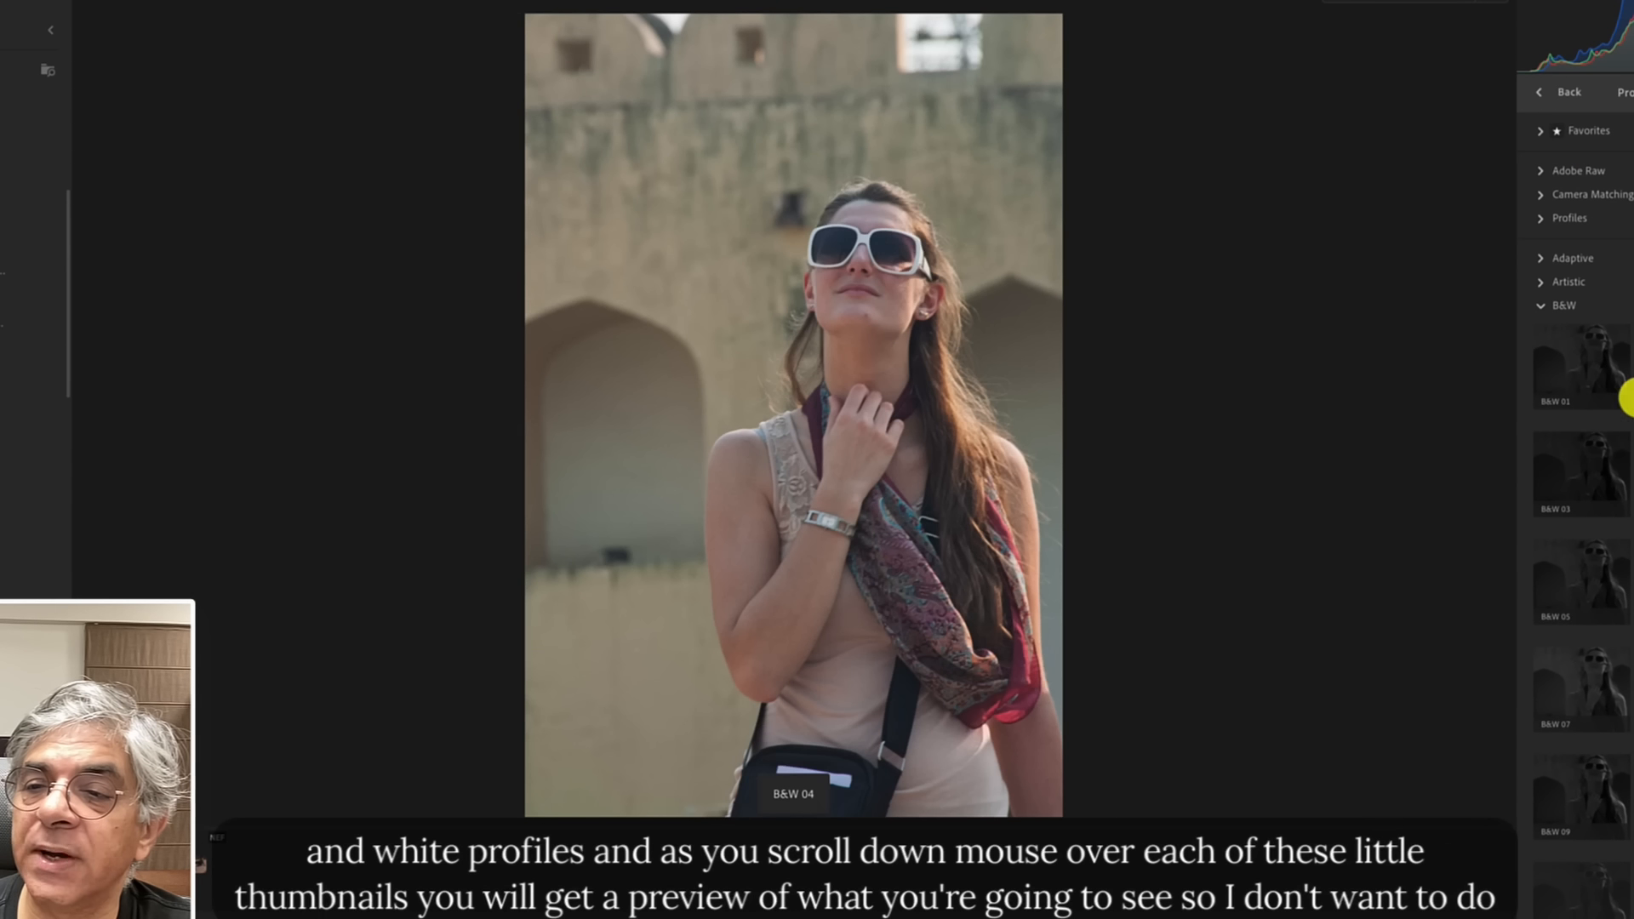
click(1536, 92)
click(1631, 170)
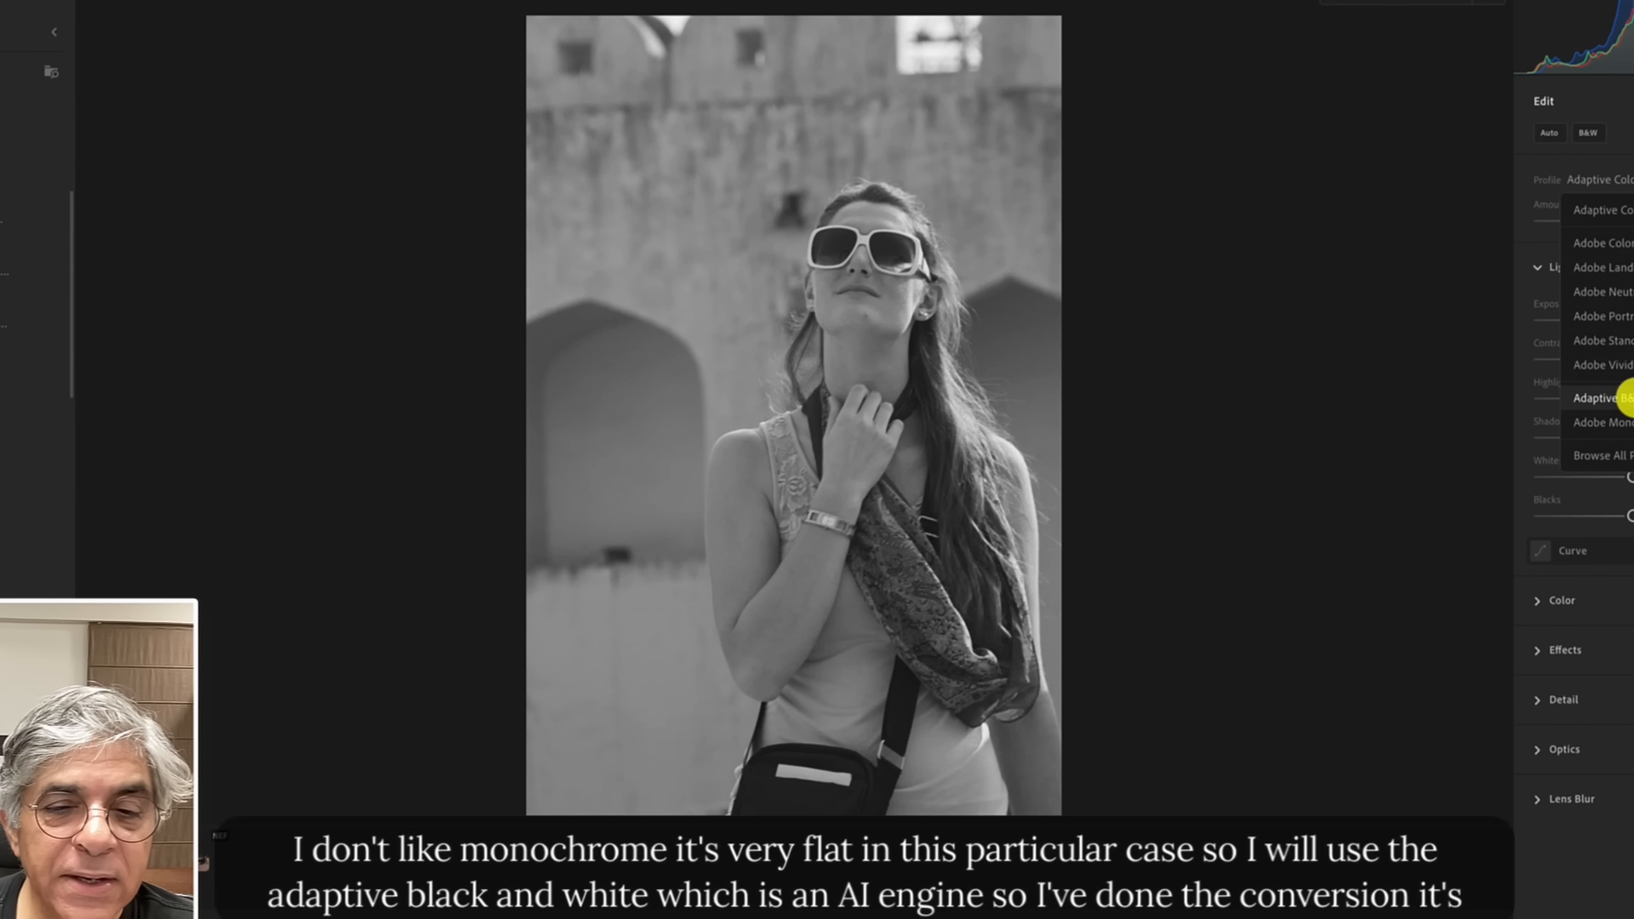
click(1621, 397)
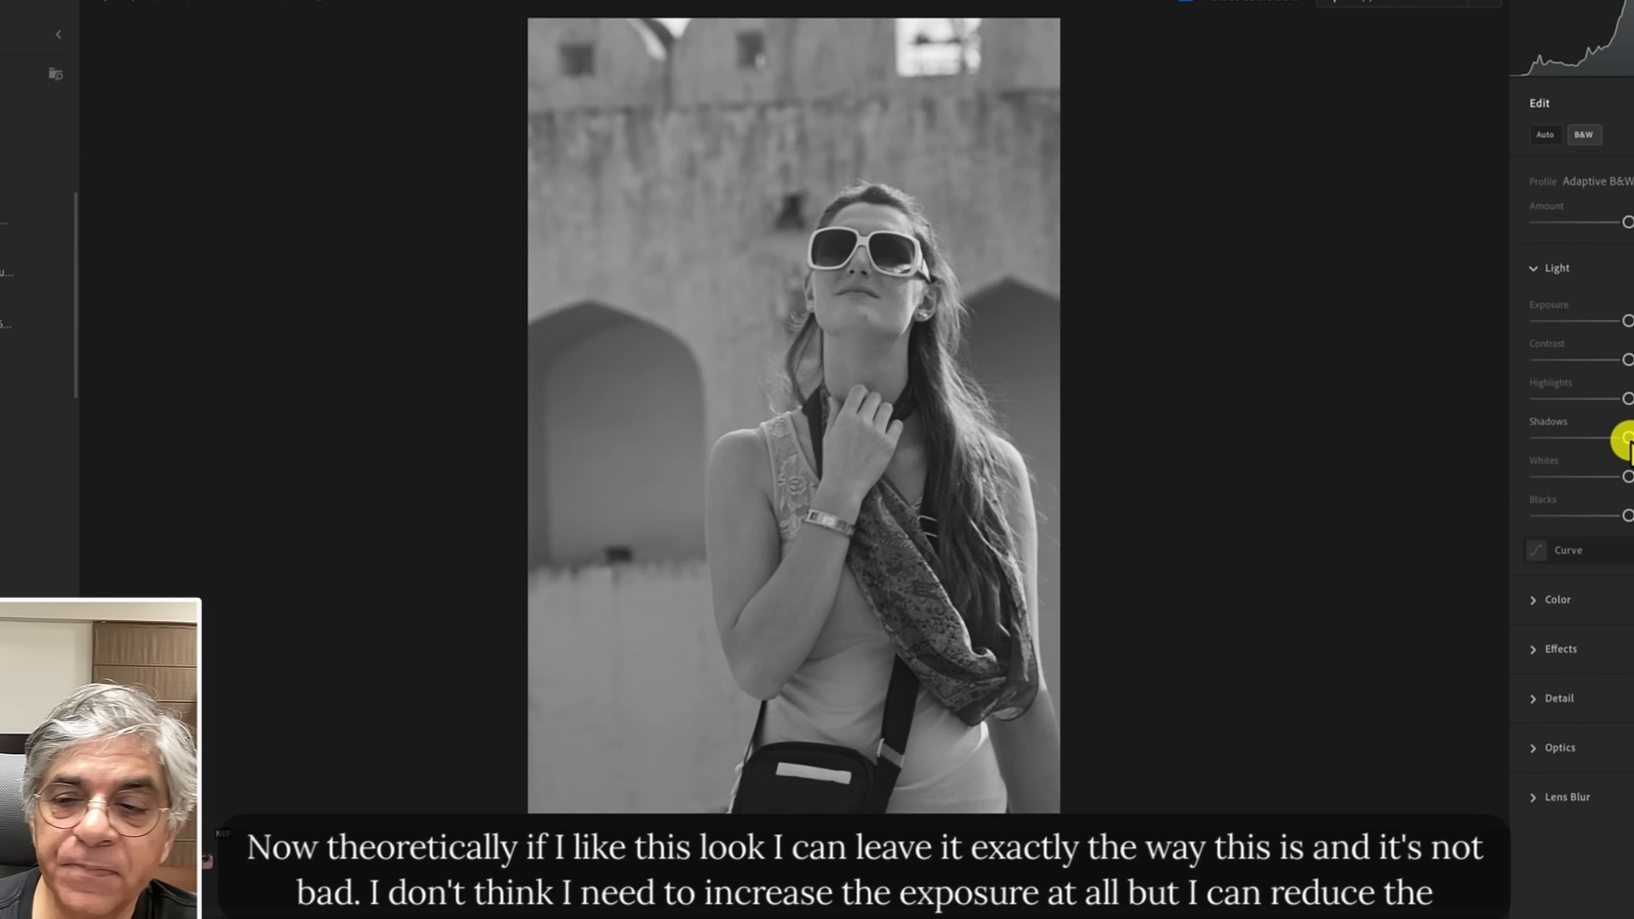
Lower the Shadows and slightly reduce Highlights and Blacks in the Light settings.
drag(1626, 438, 1580, 442)
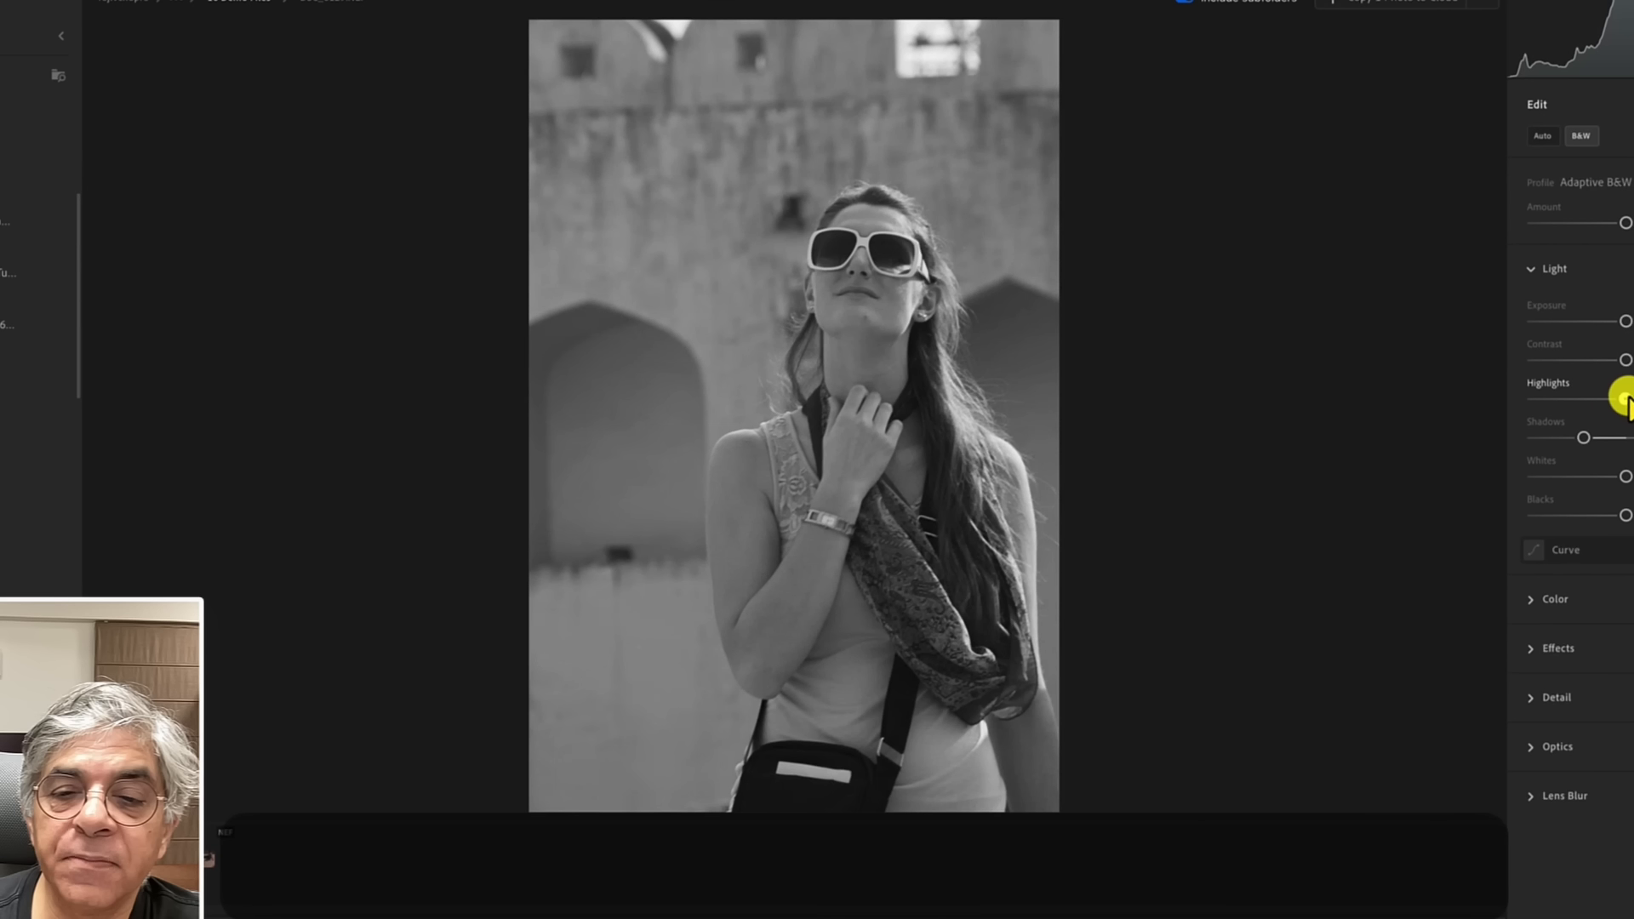
drag(1625, 398, 1621, 397)
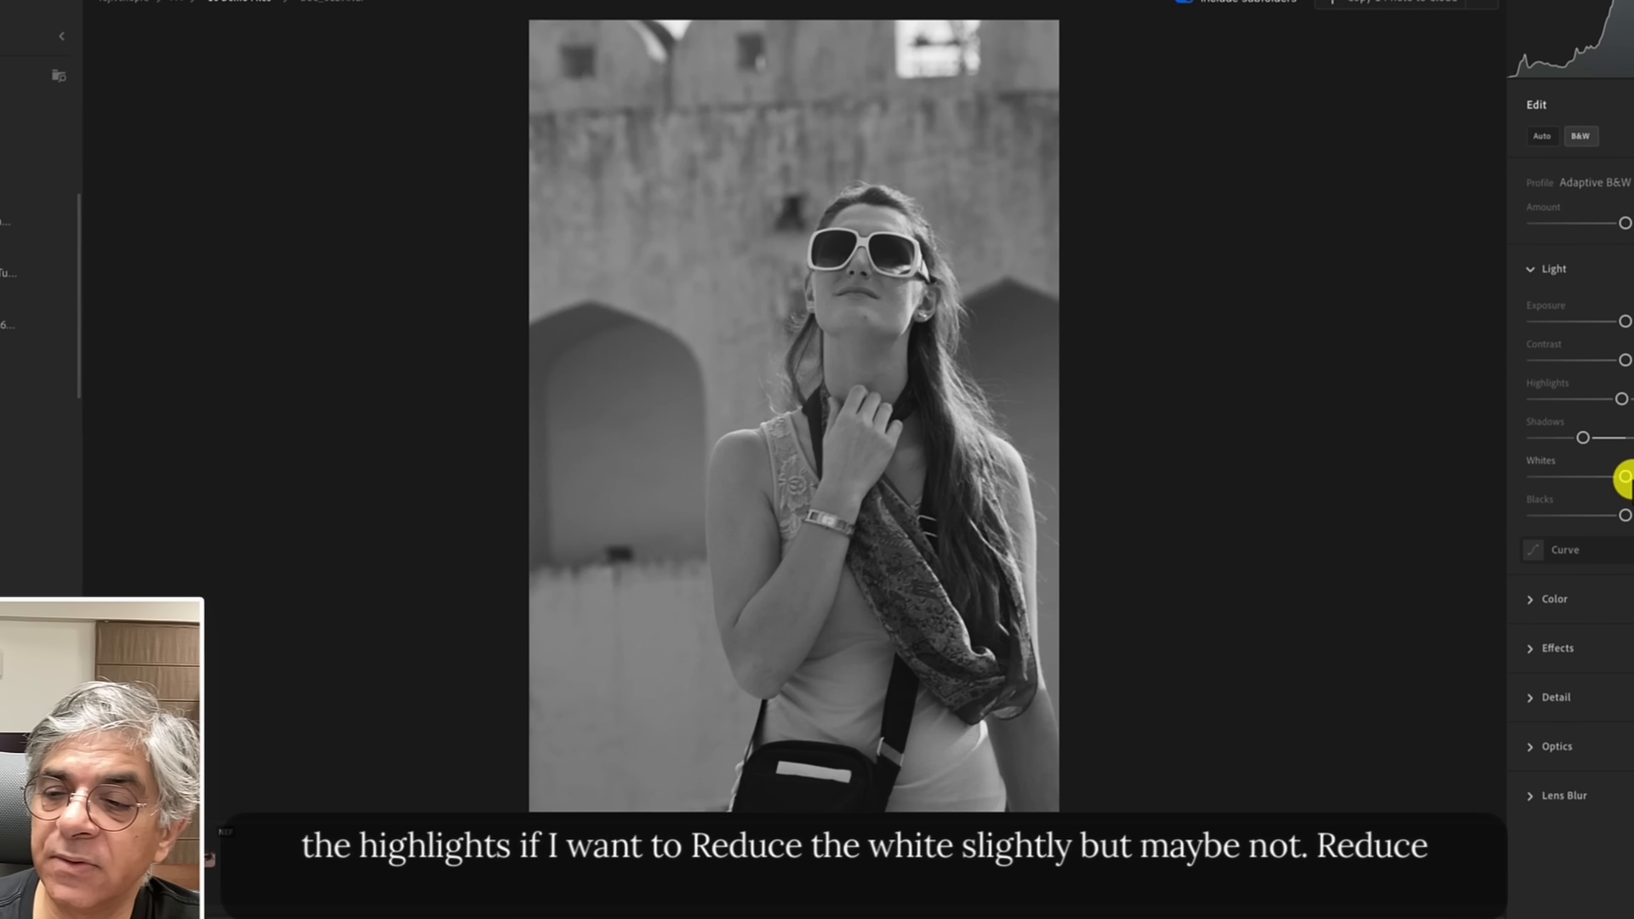
drag(1623, 477, 1617, 515)
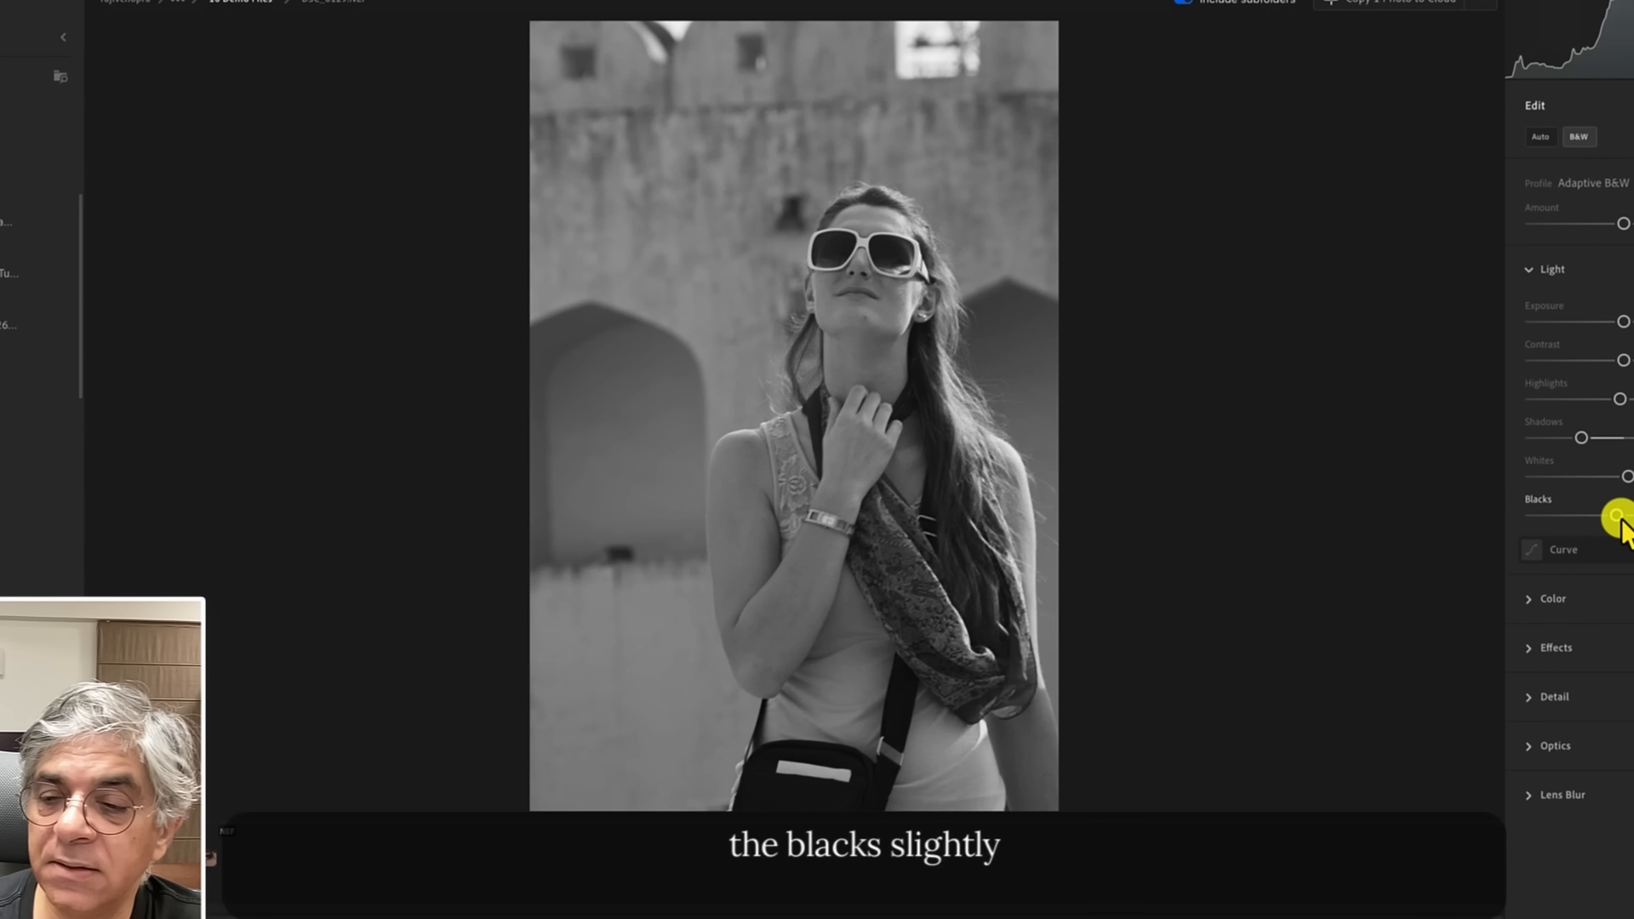
Open the Color settings and lower the Green slider in the B&W Mixer.
click(1585, 606)
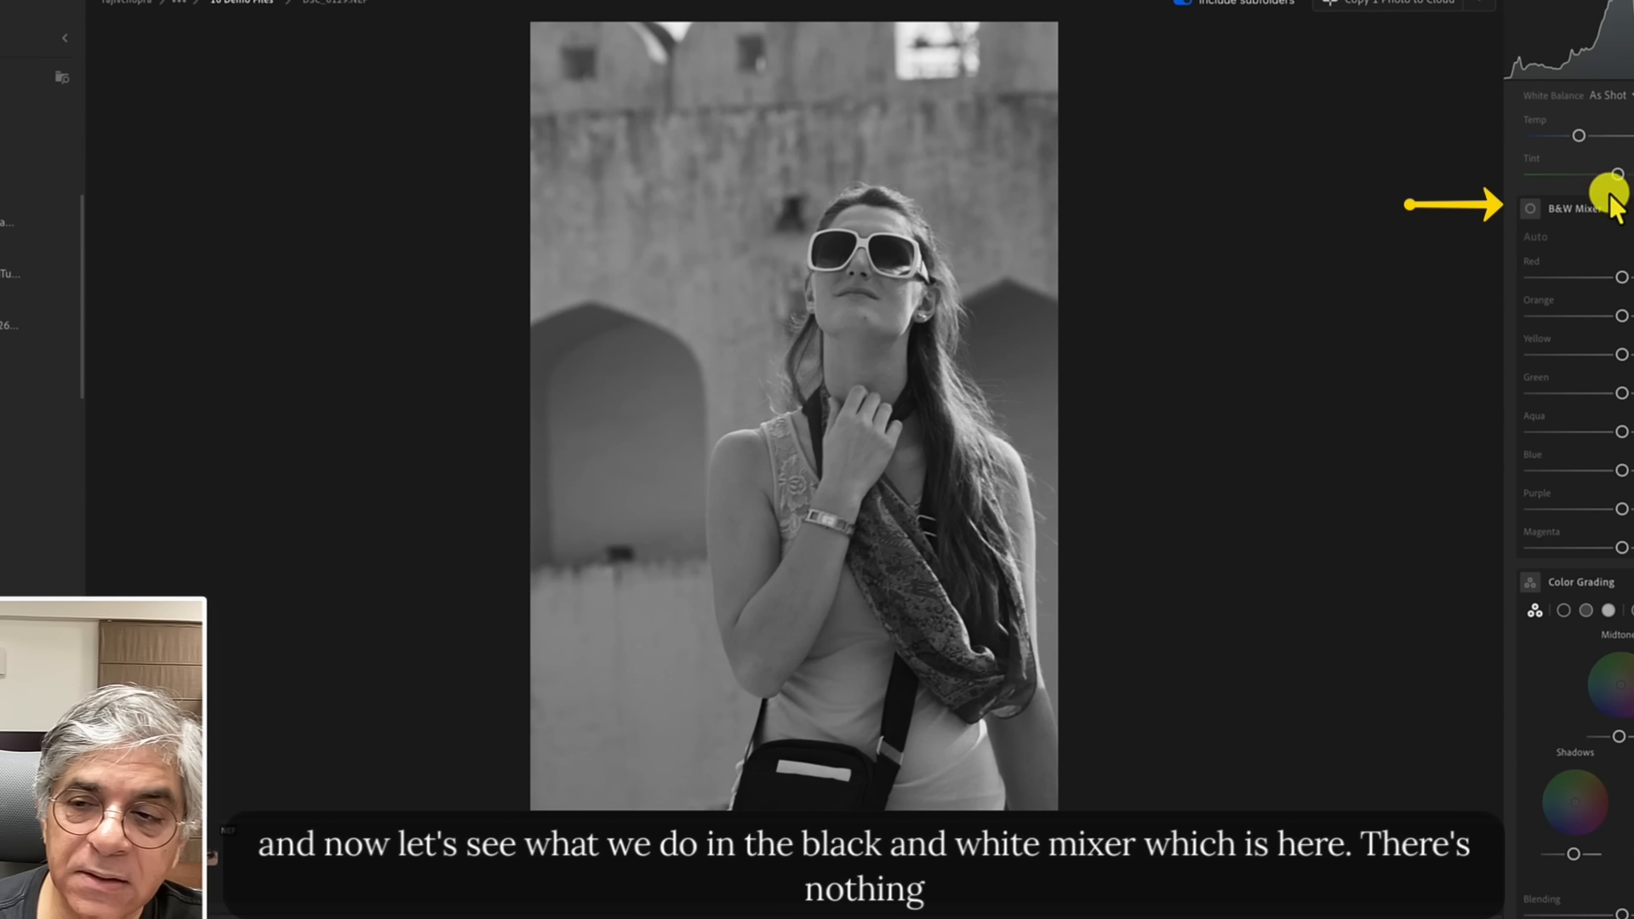
mouse_move(1619, 277)
mouse_down()
mouse_move(1577, 278)
mouse_move(1621, 277)
mouse_up()
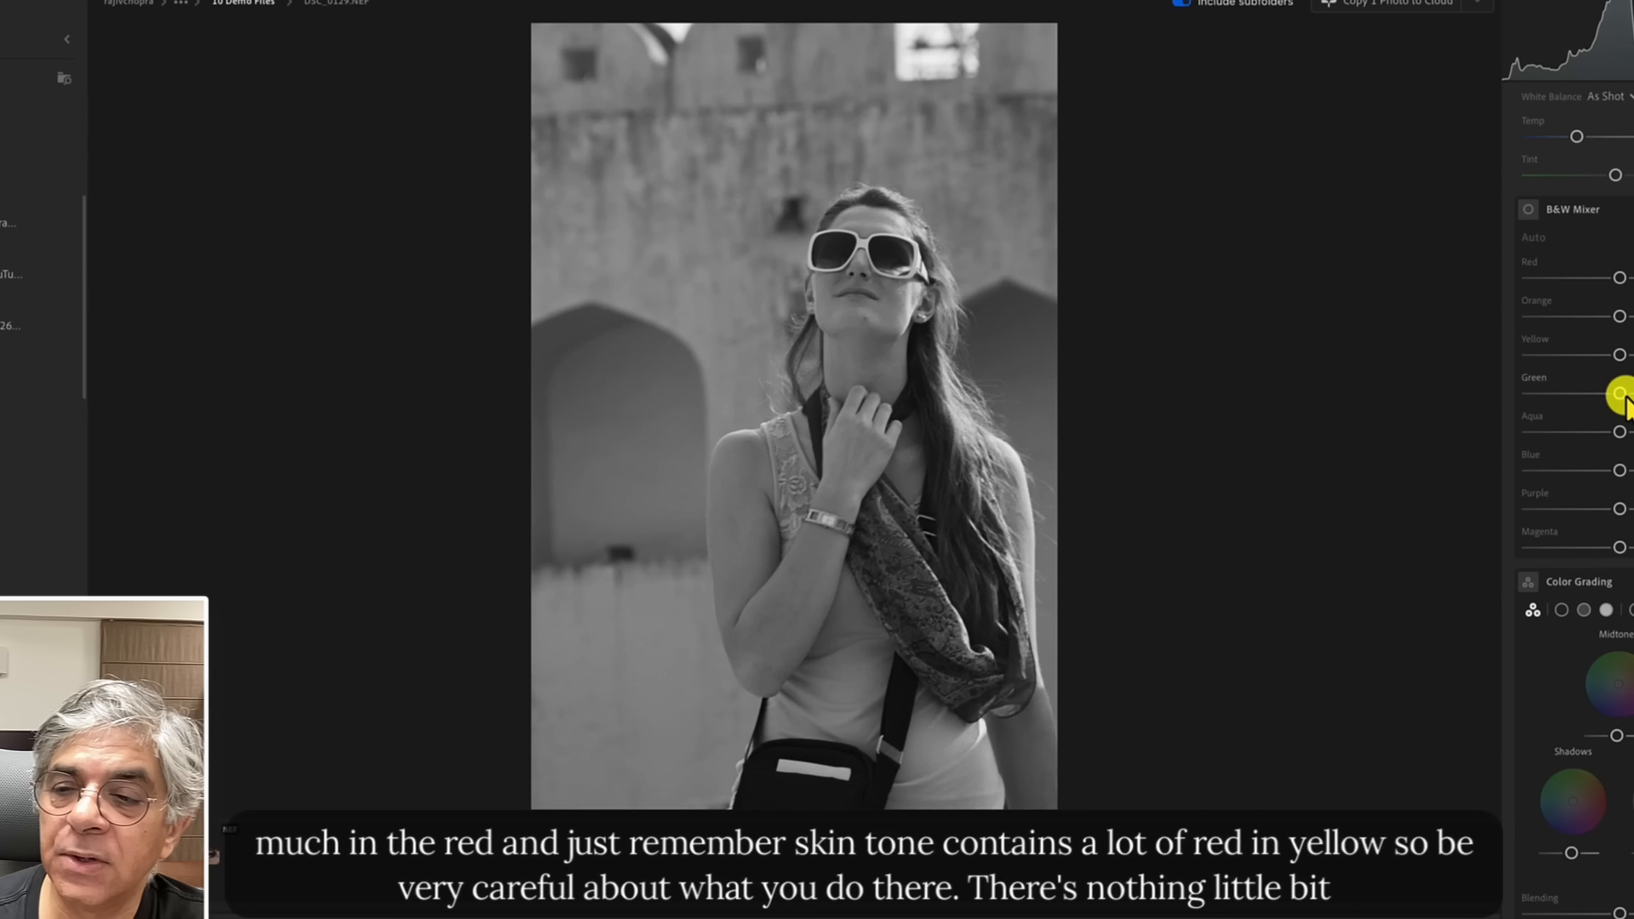
drag(1617, 393, 1554, 392)
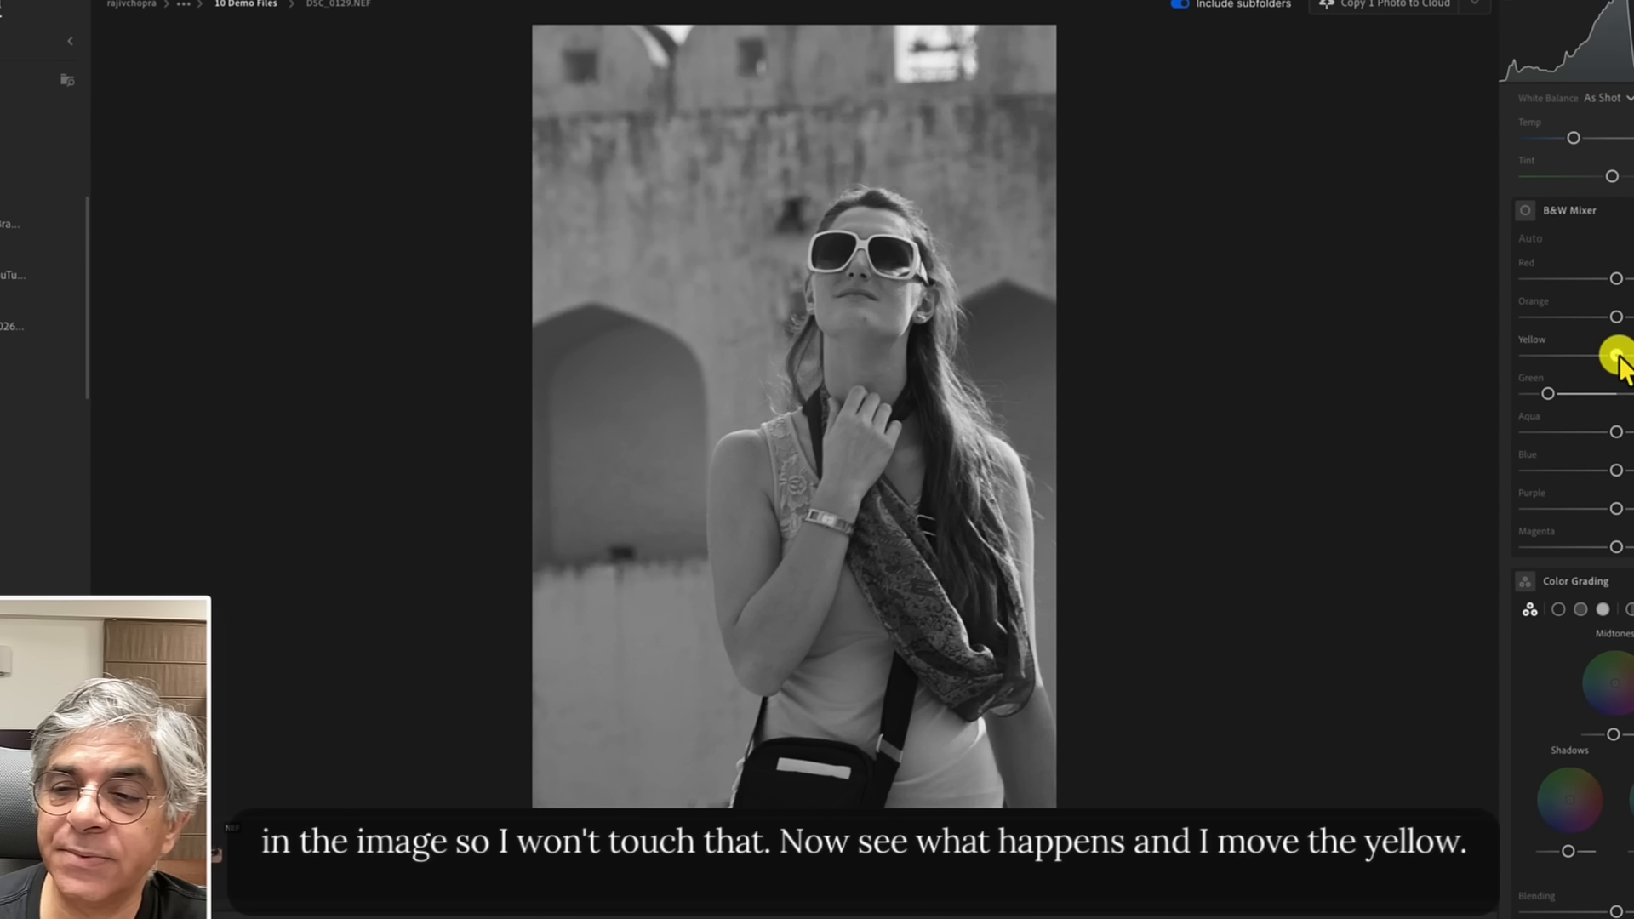
Try darkening the Yellow slider in the B&W Mixer, then reset it to zero.
drag(1615, 355, 1524, 361)
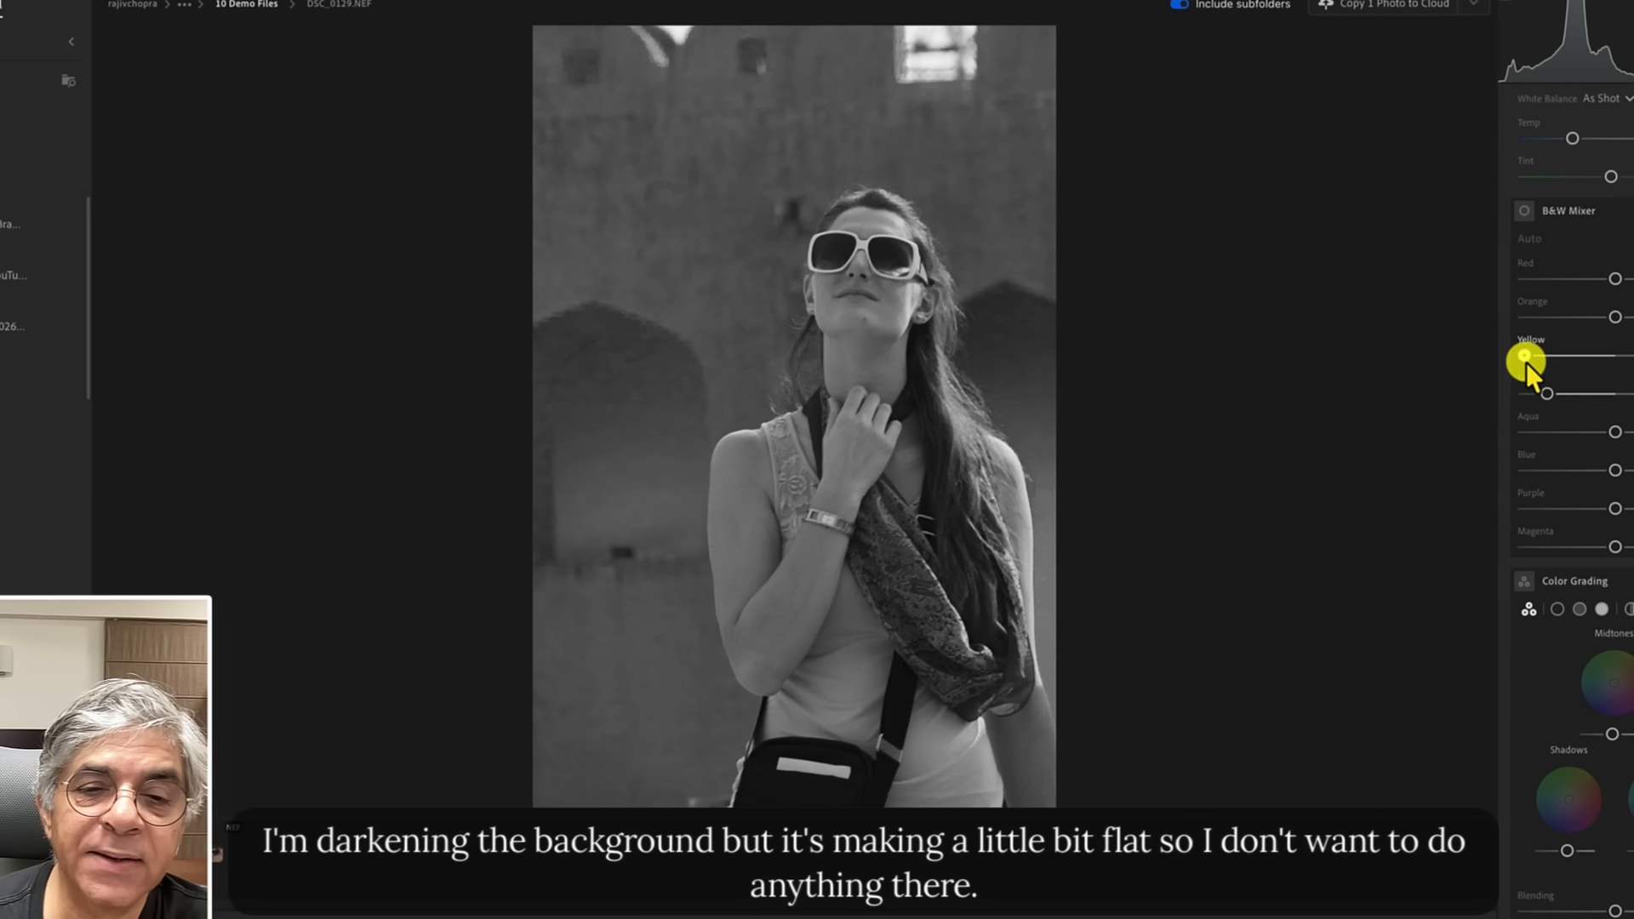
double_click(1525, 361)
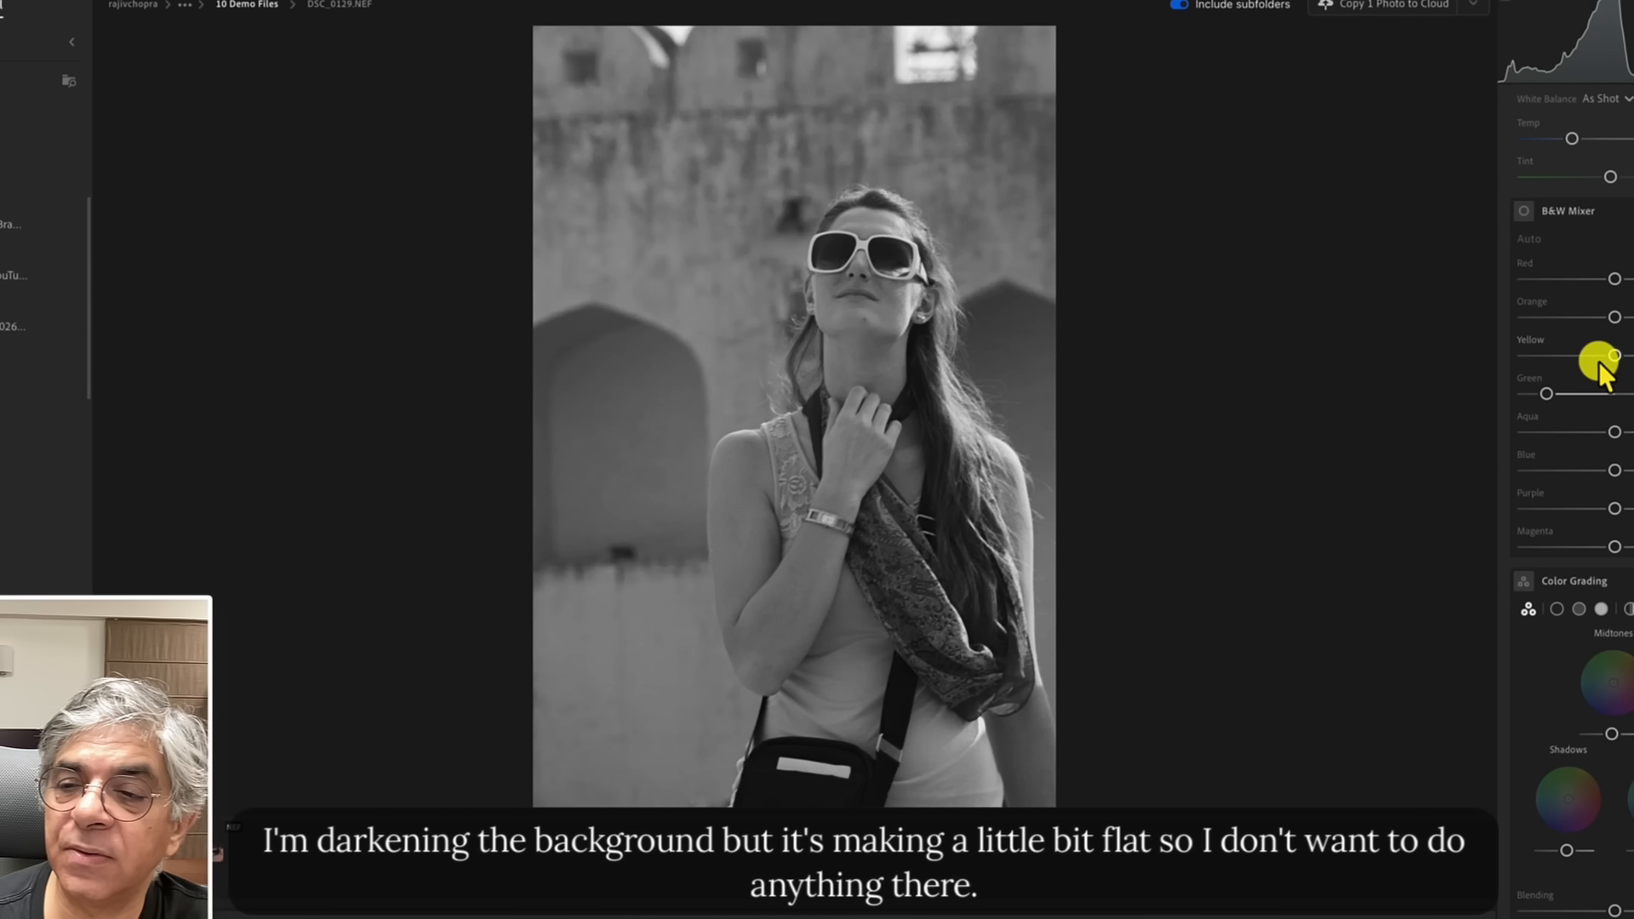
Raise the Orange slider in the B&W Mixer, after darkening and resetting it.
drag(1614, 317, 1566, 319)
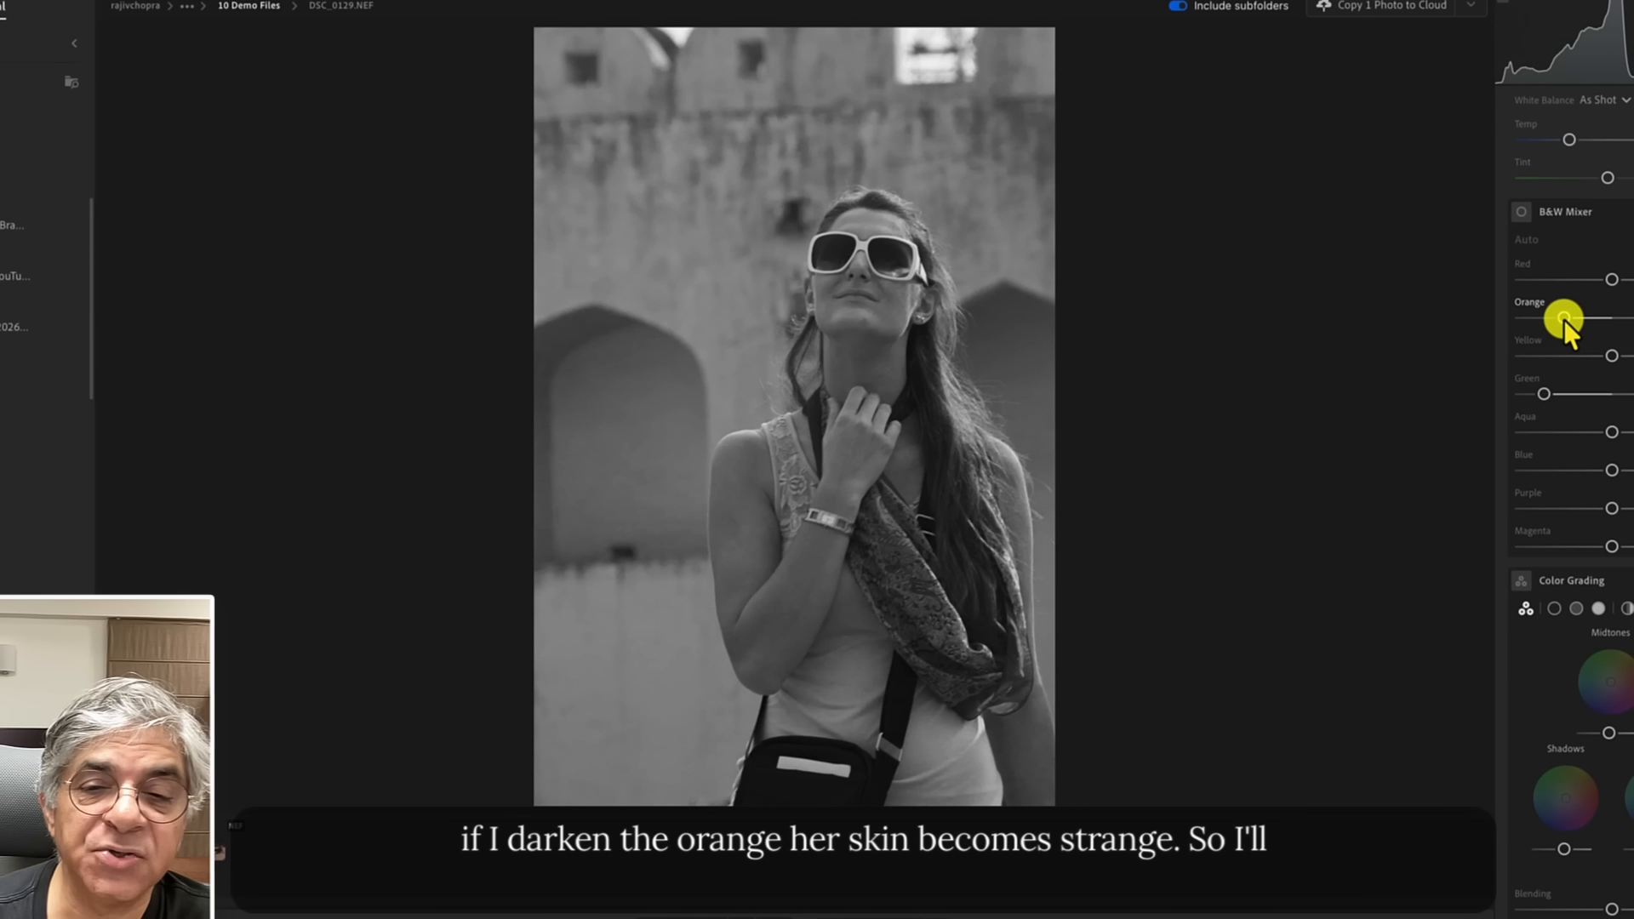
double_click(1564, 319)
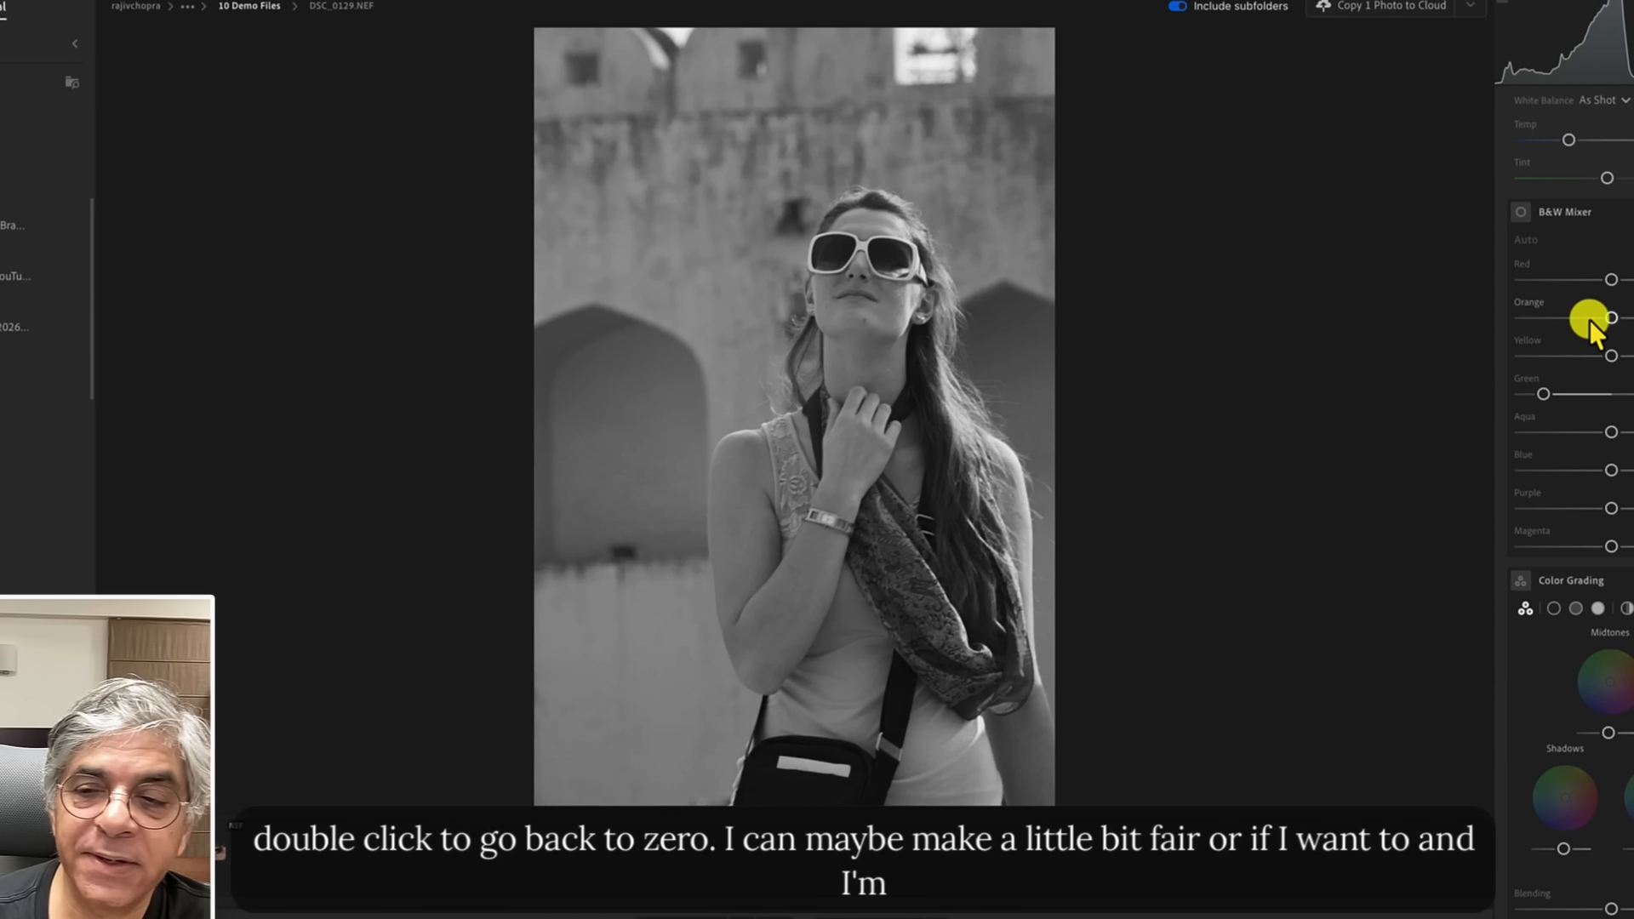
drag(1590, 322, 1627, 317)
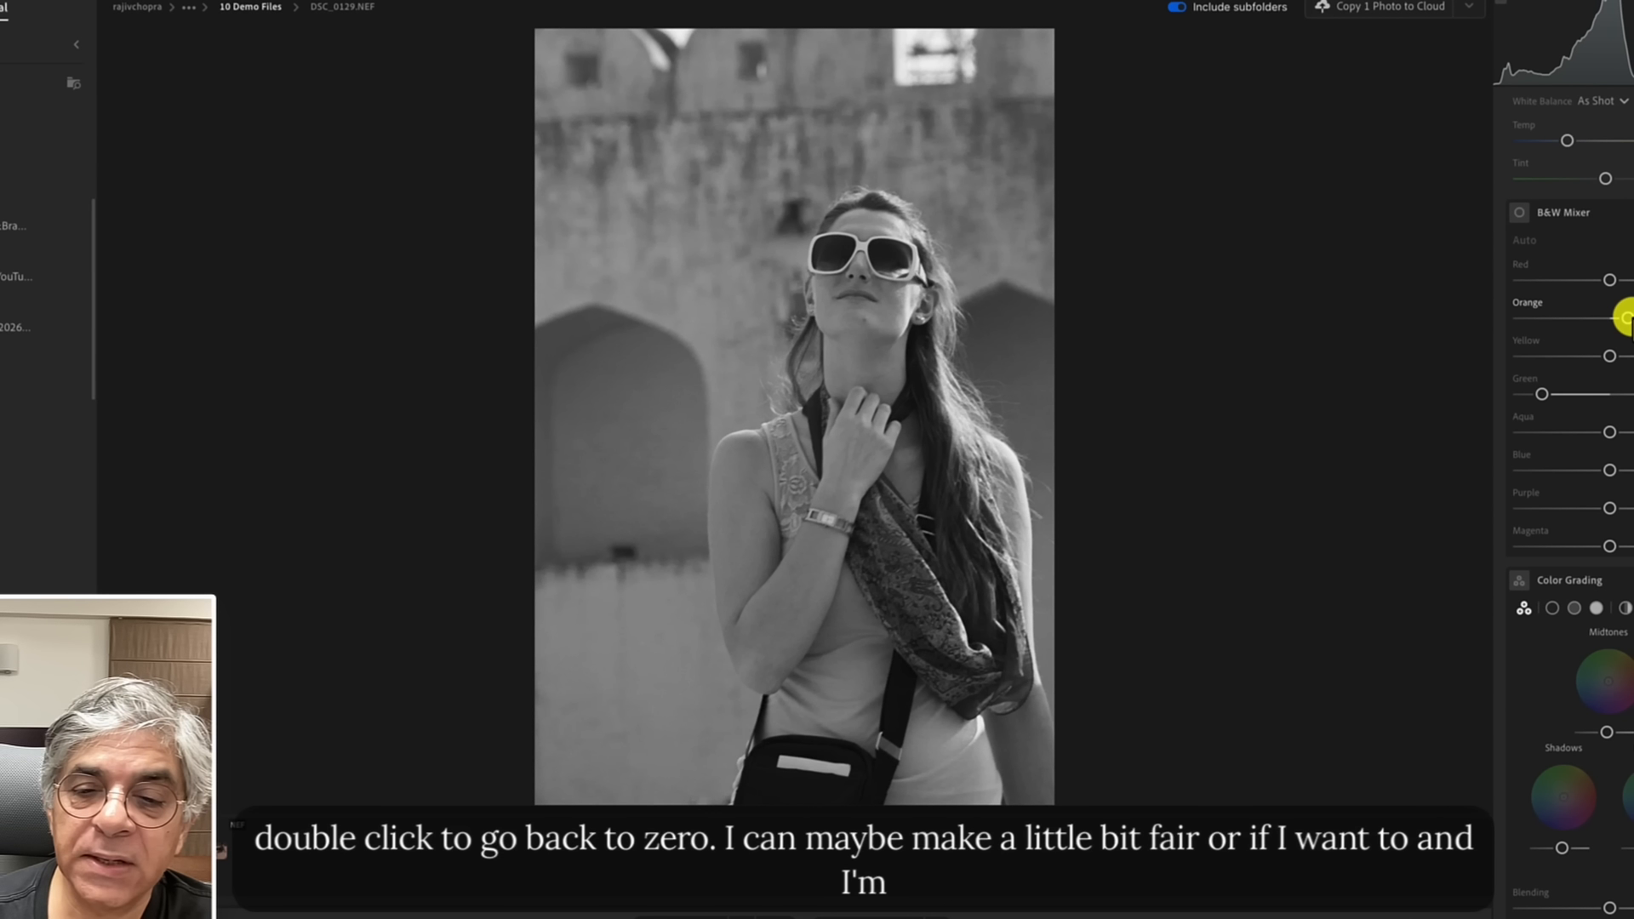
drag(1625, 318, 1626, 319)
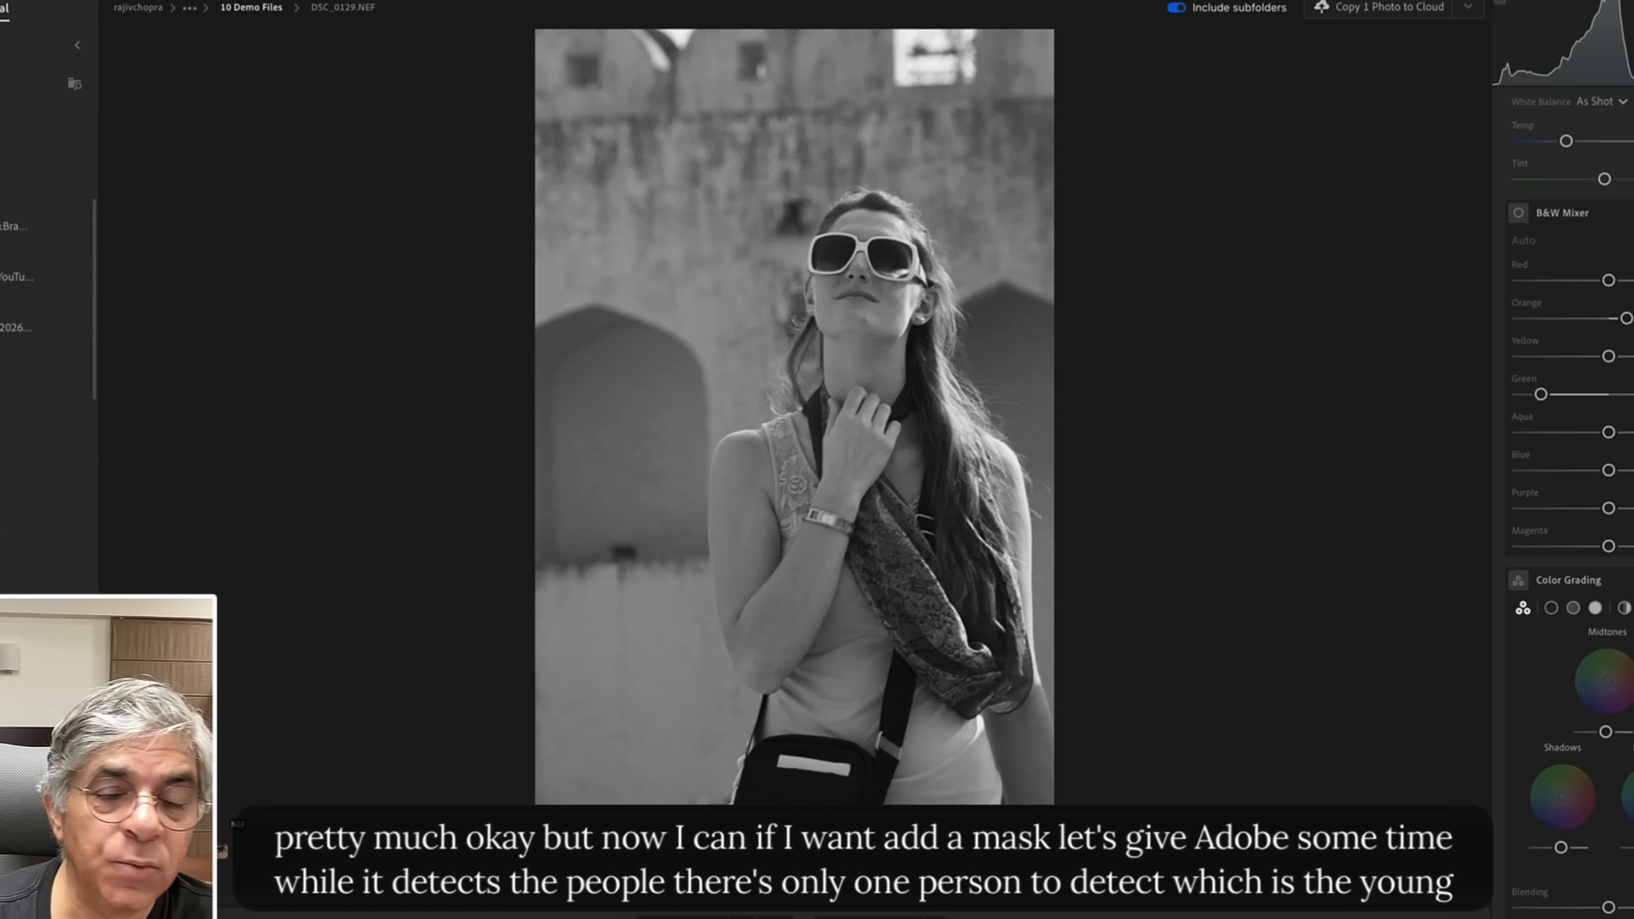
Create a Person 1 mask limited to facial skin, body skin and lips.
key(m)
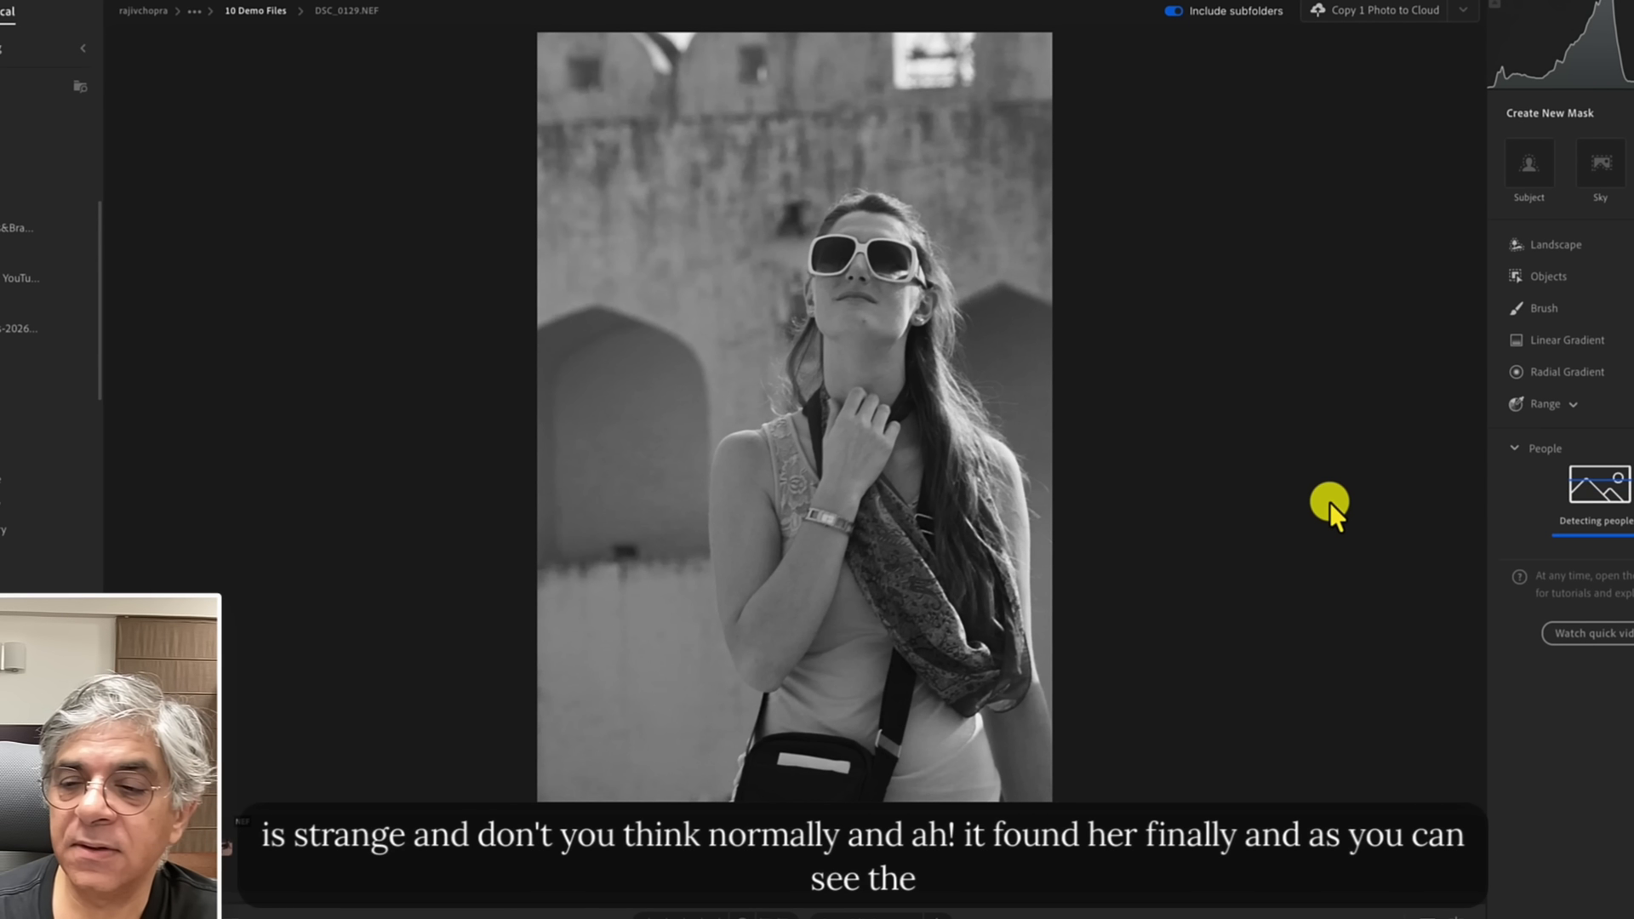
mouse_move(1530, 496)
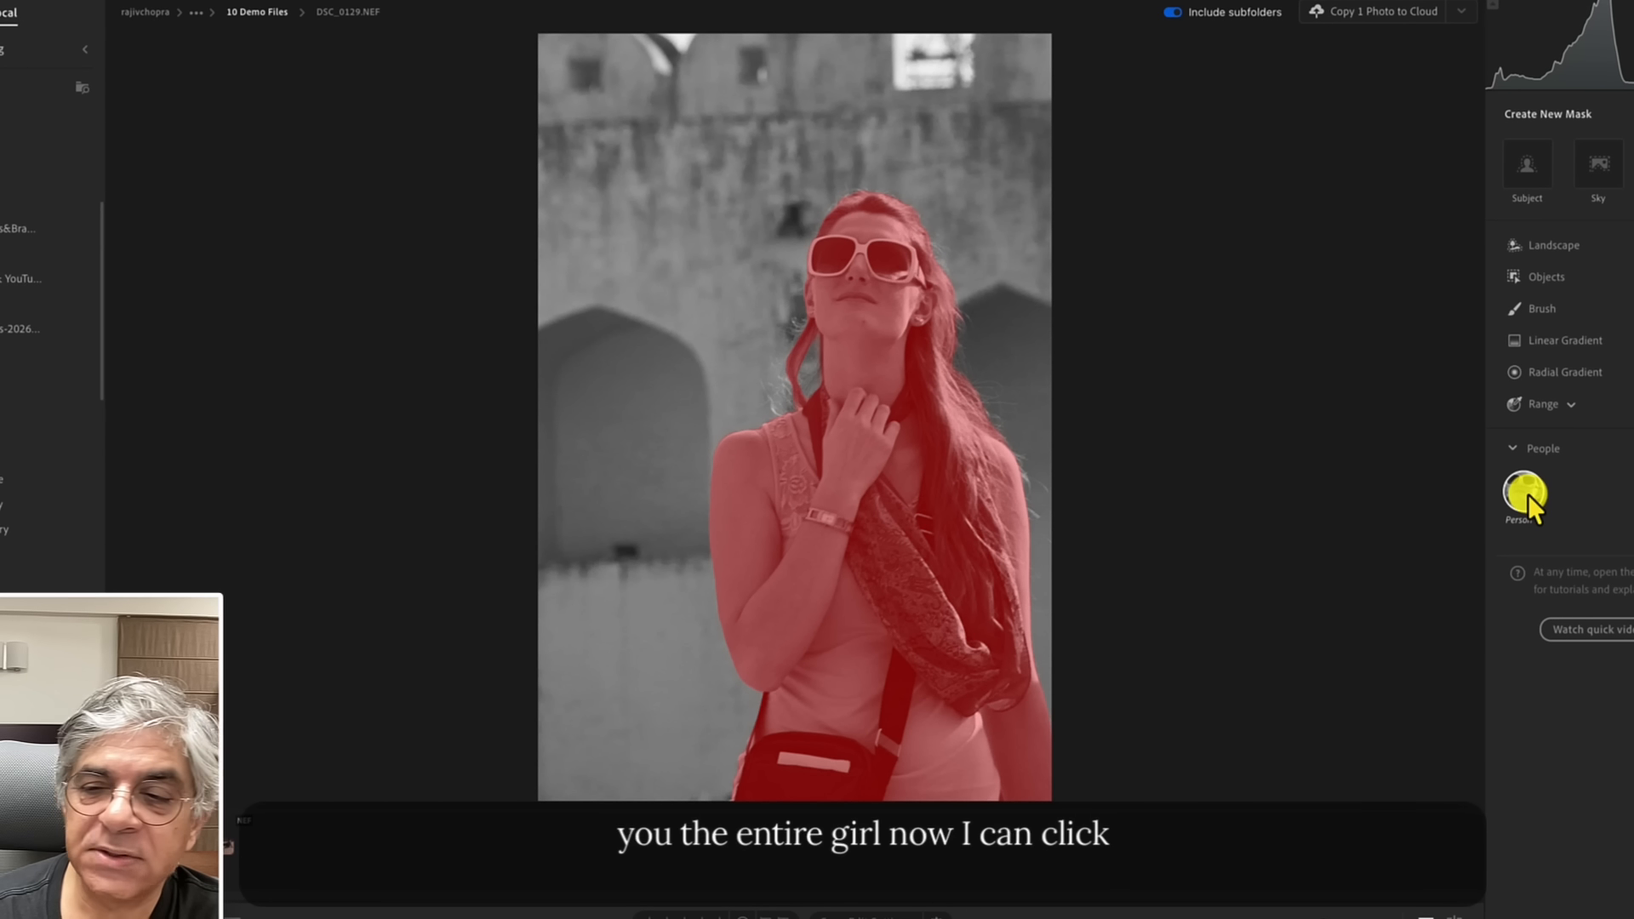
click(1525, 494)
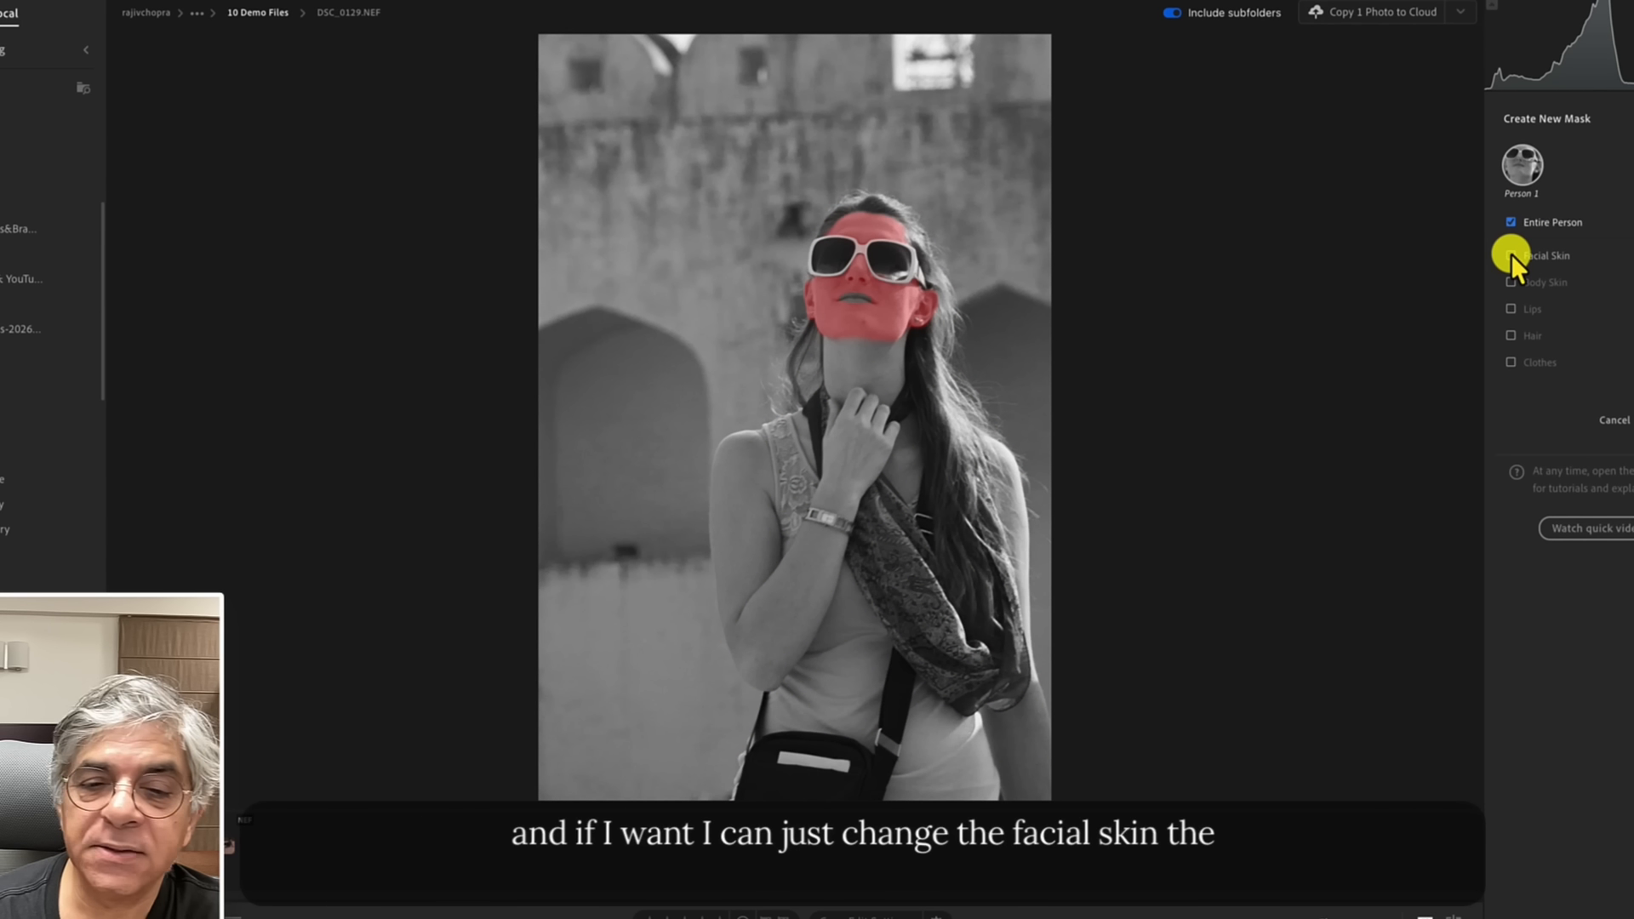
click(1511, 254)
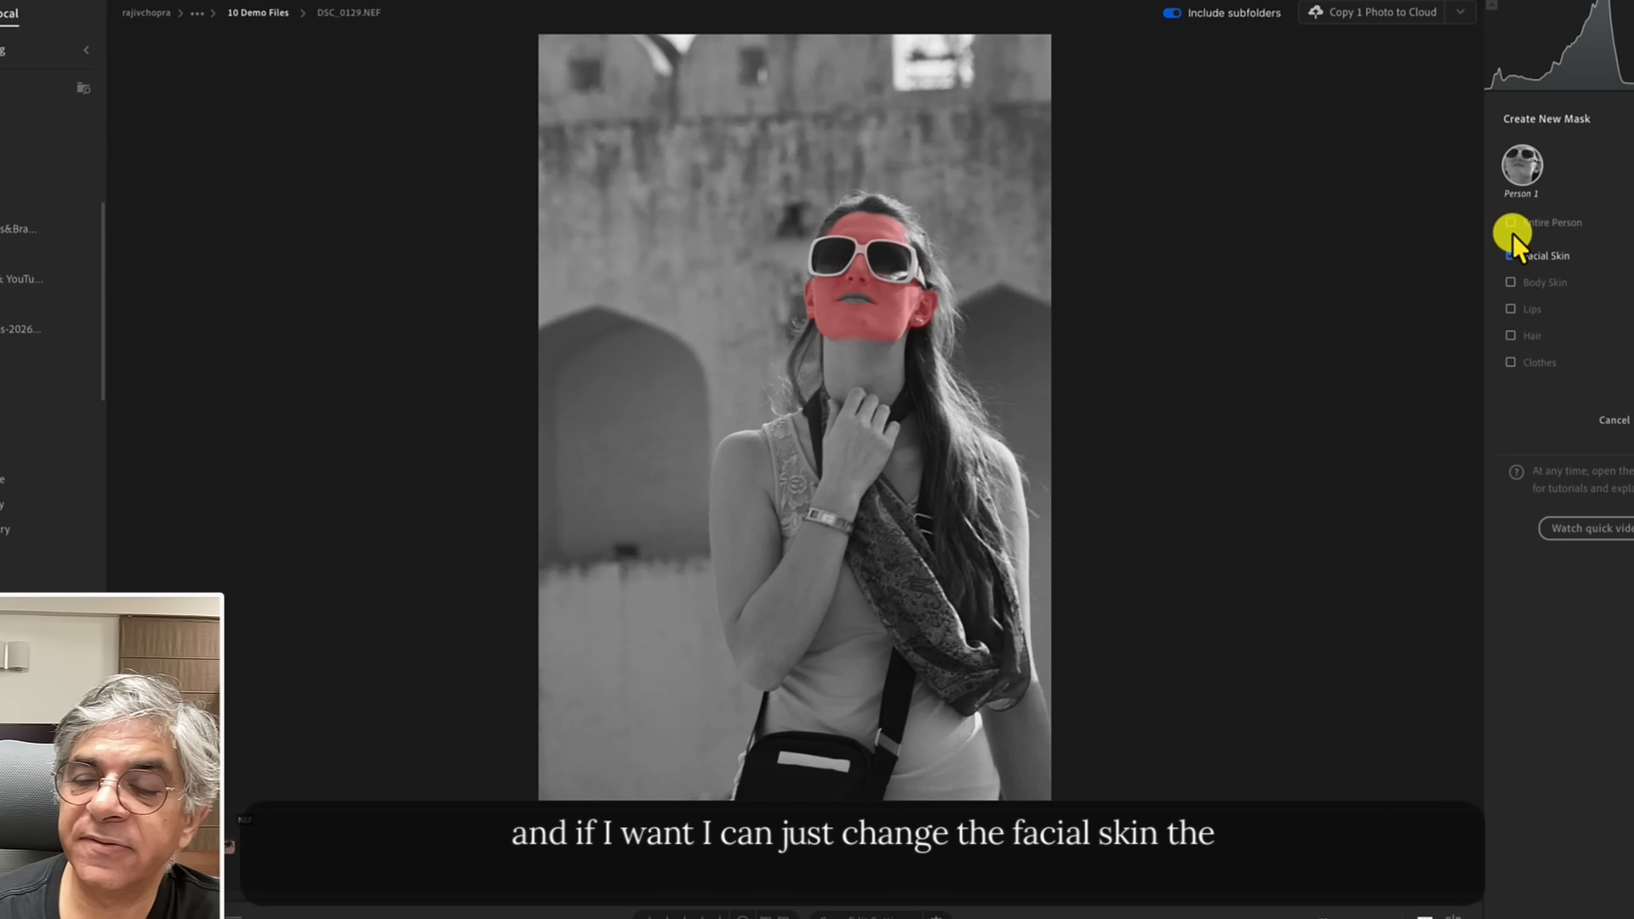
click(1510, 283)
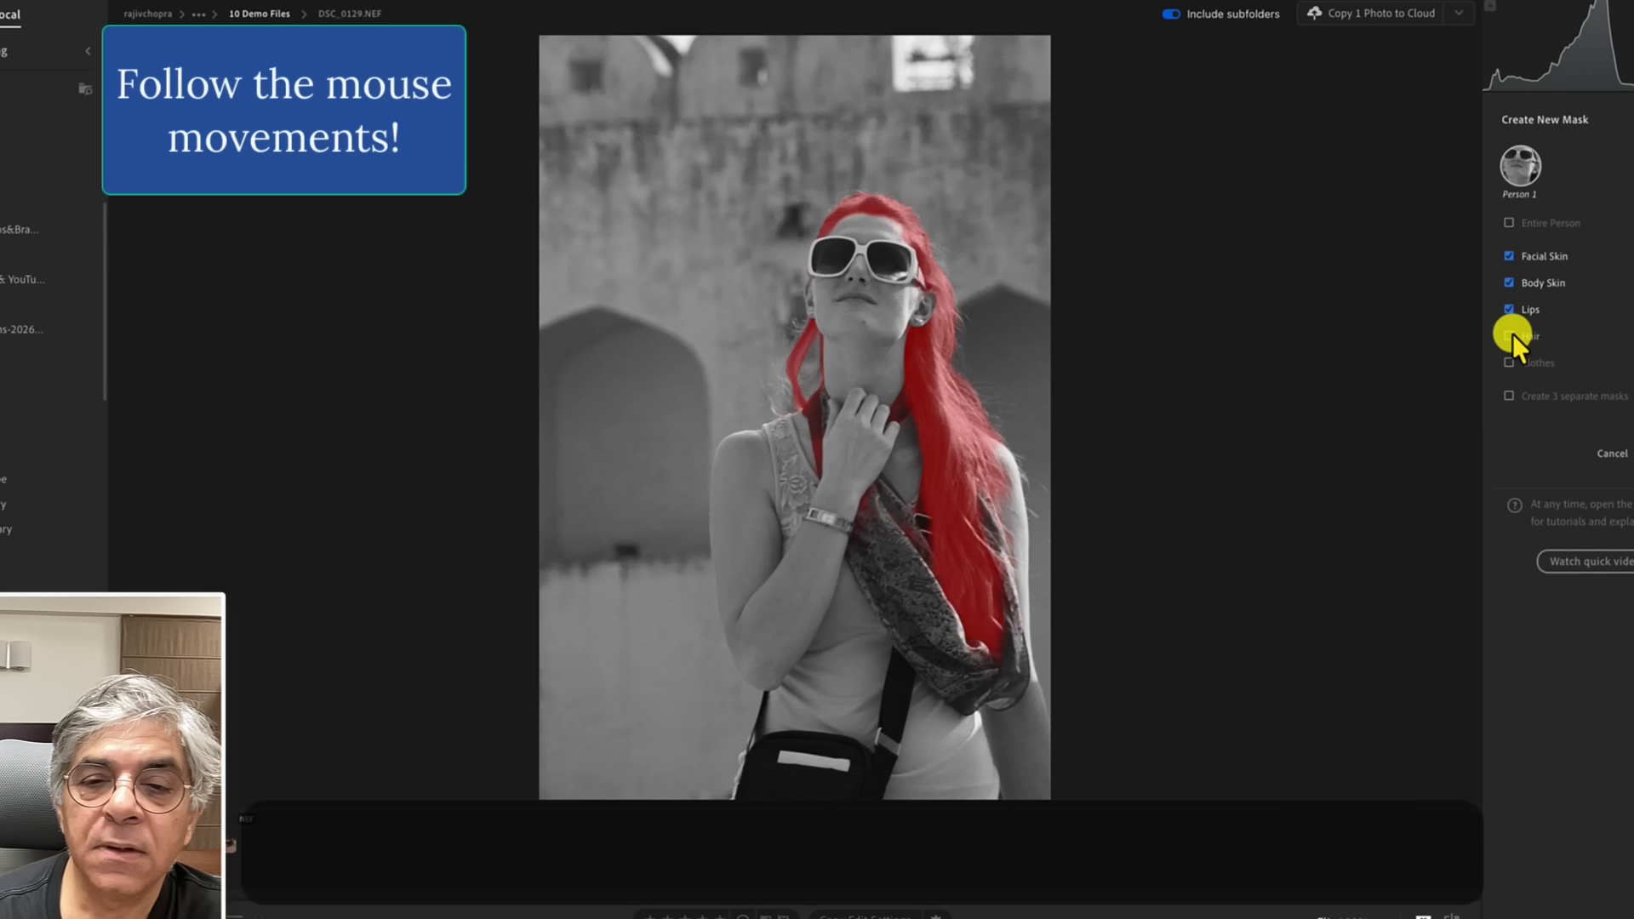
click(1510, 310)
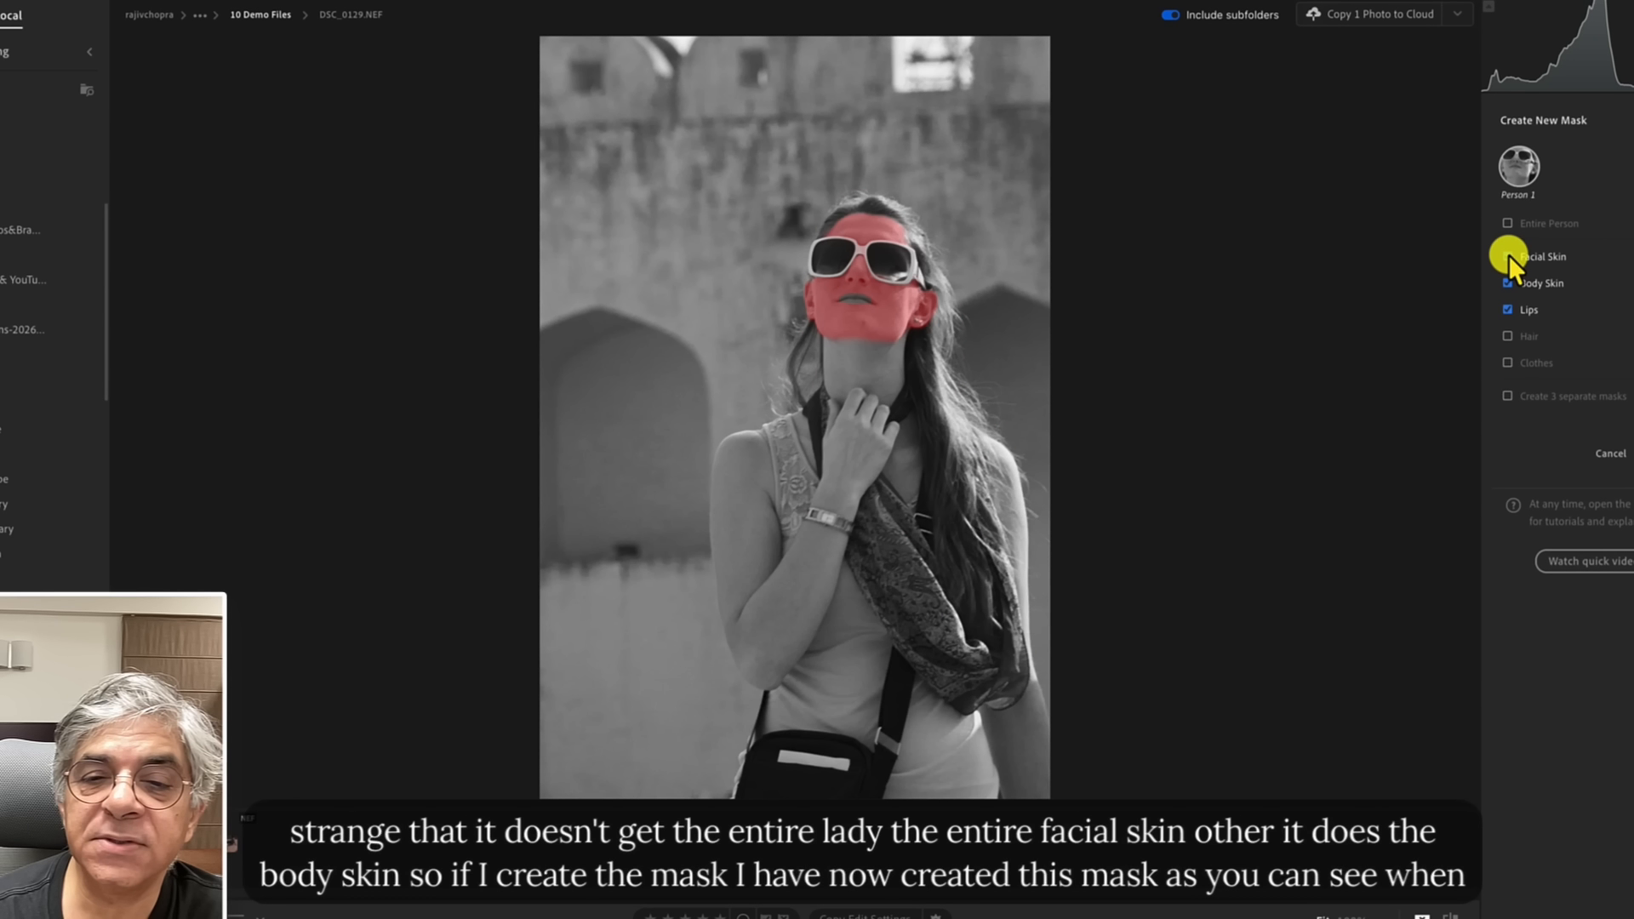
click(1507, 256)
click(1507, 283)
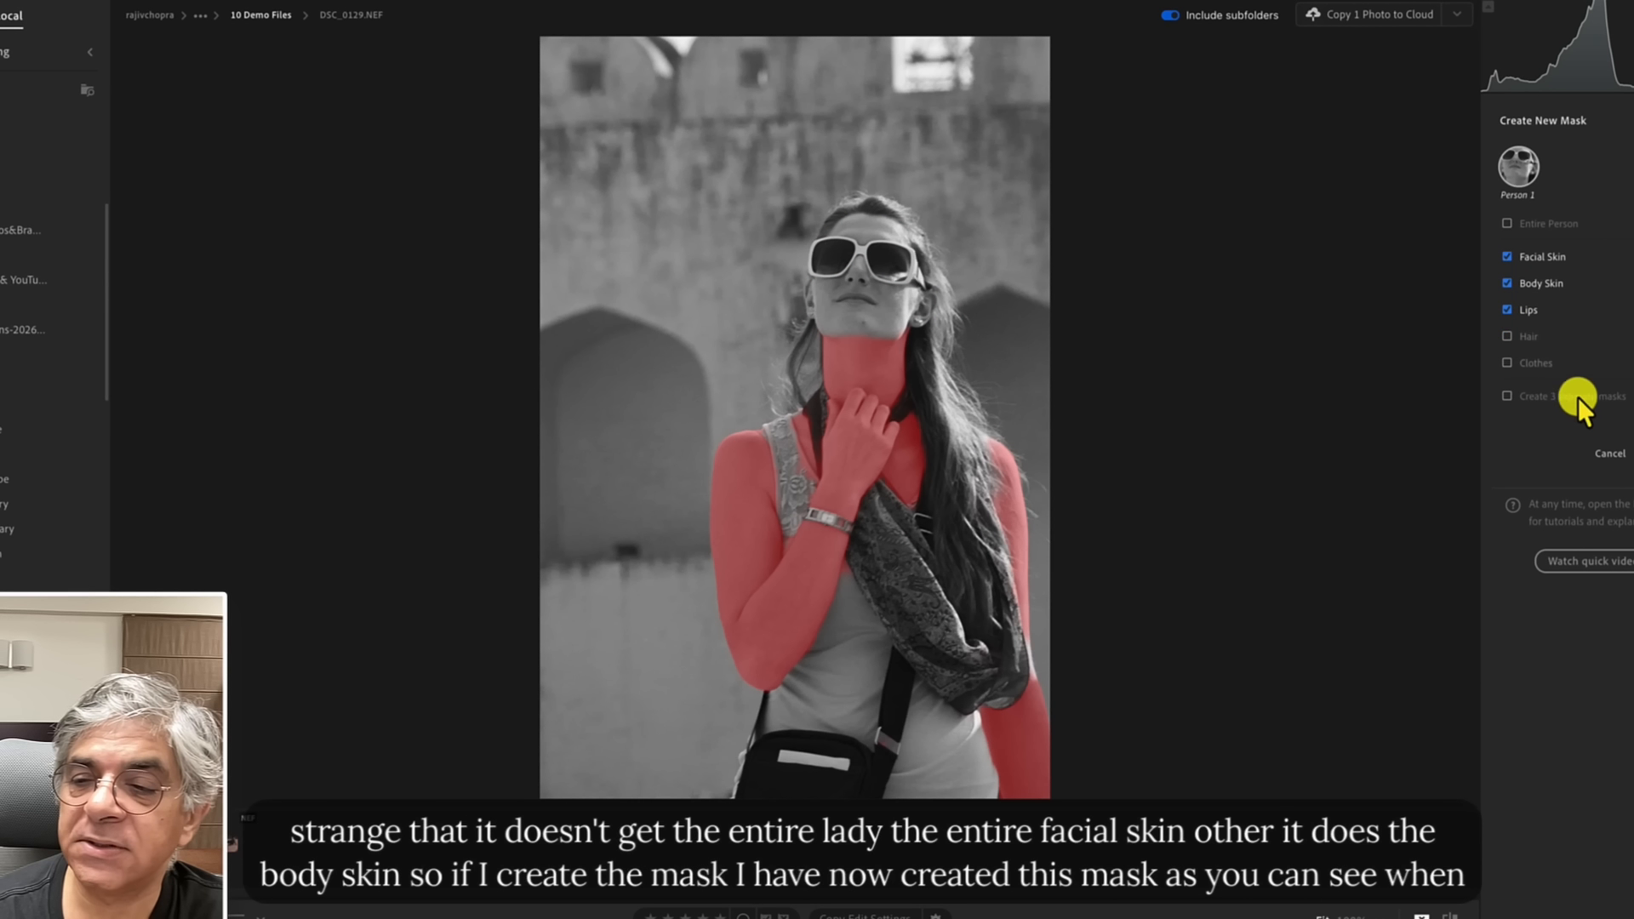
click(1633, 453)
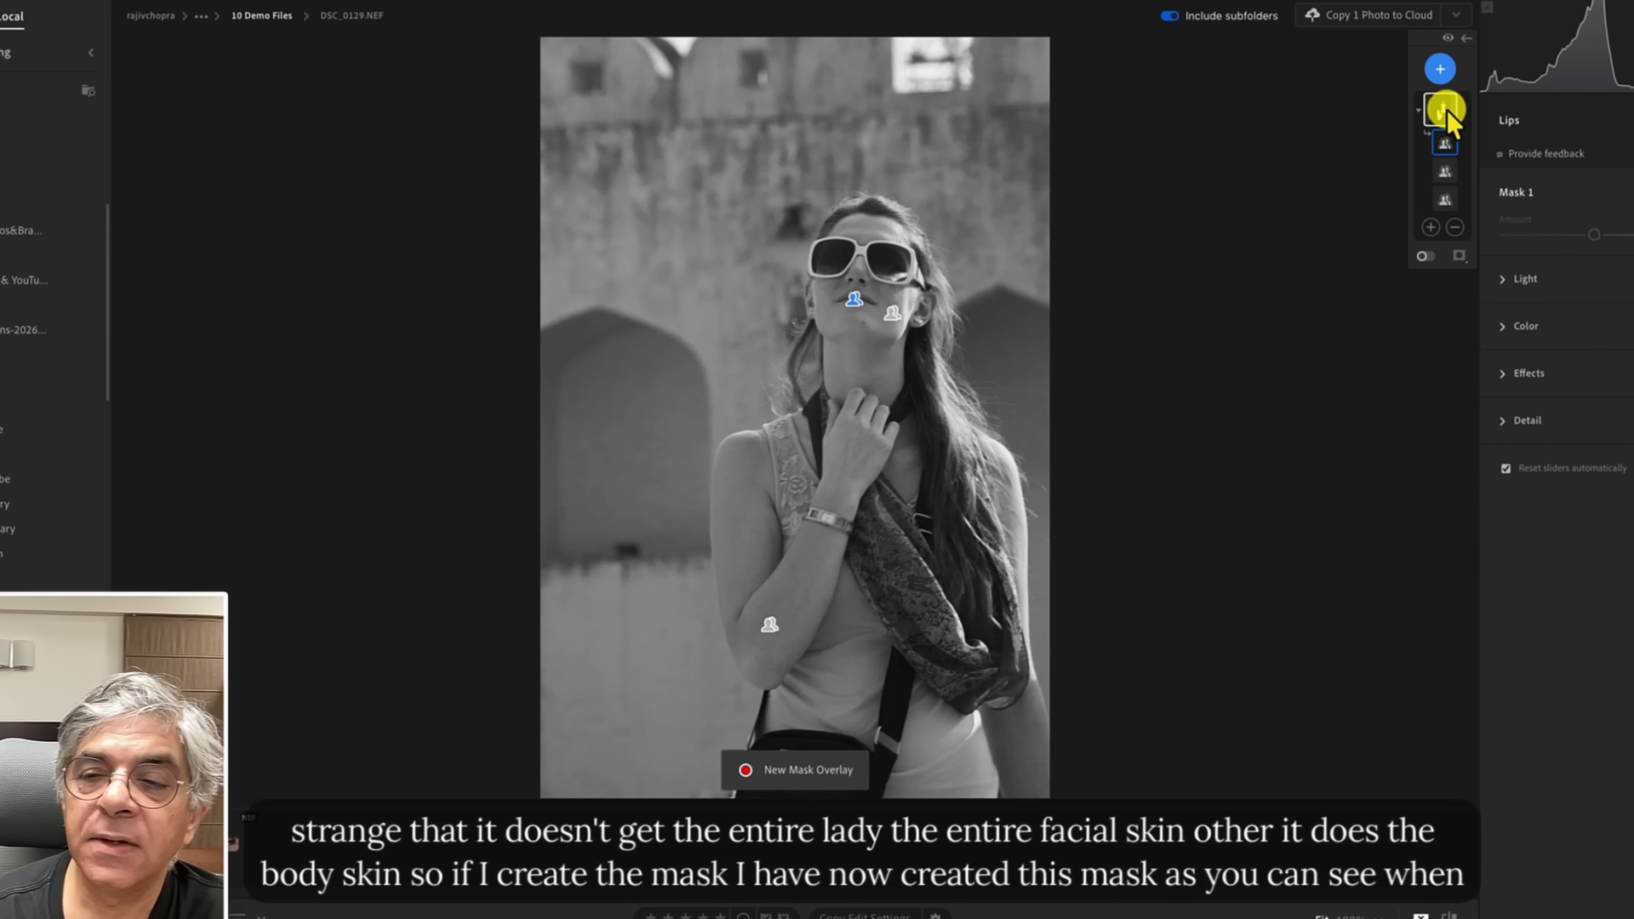
Expand the mask's Light settings and nudge its Exposure slightly up.
mouse_move(1445, 110)
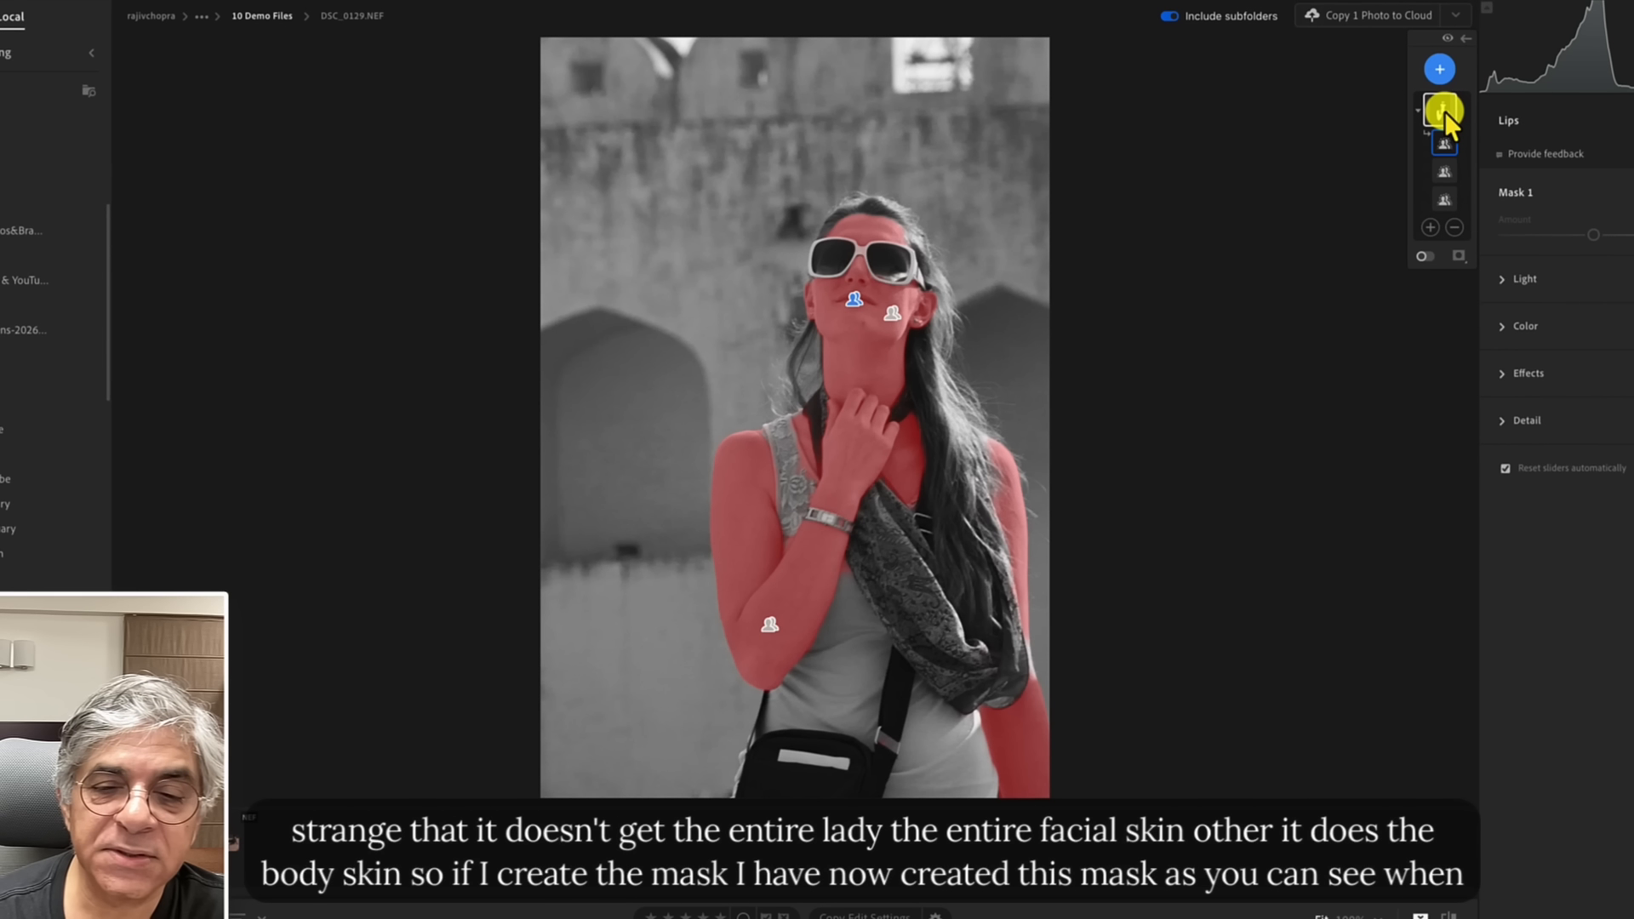
click(1503, 281)
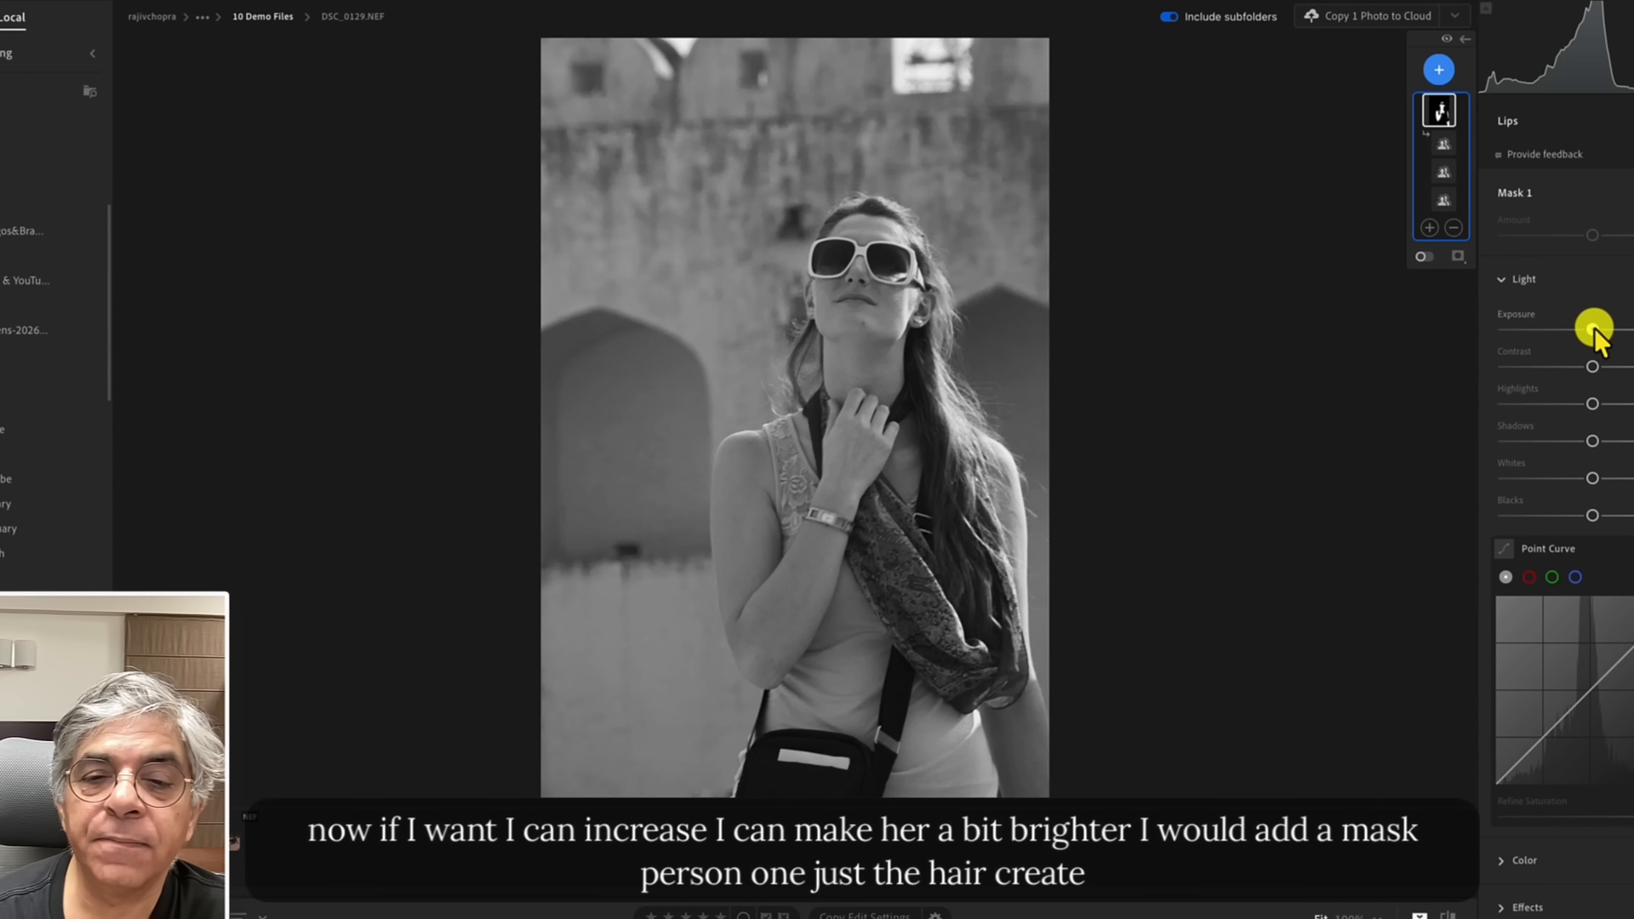
drag(1595, 330, 1598, 332)
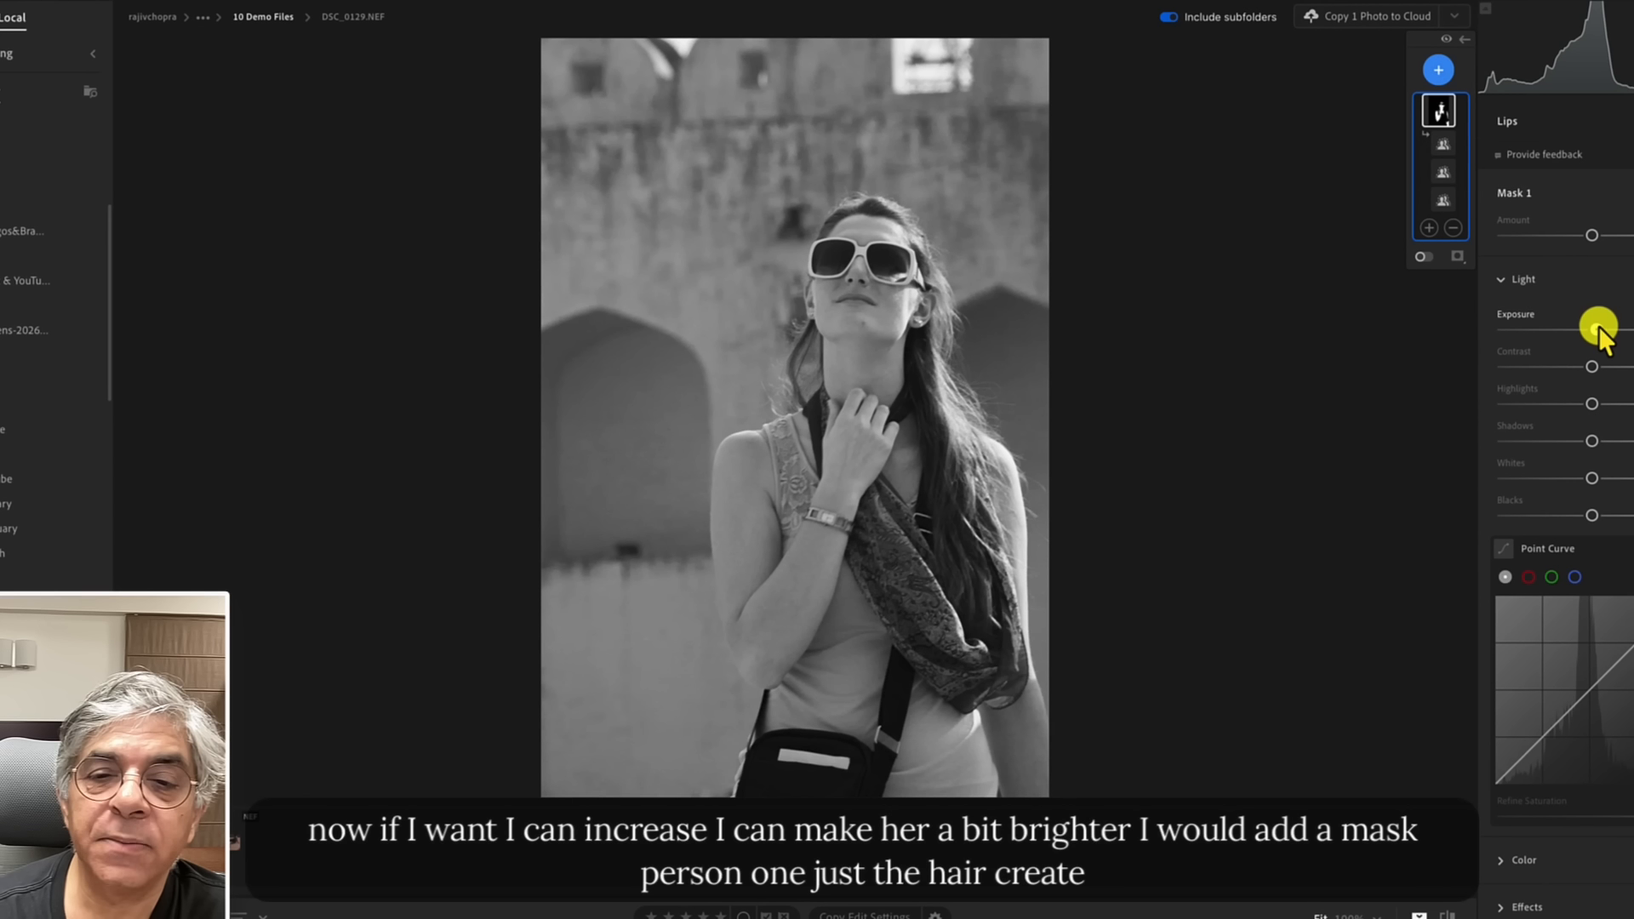
Create a Person 1 mask limited to the hair and lower its Shadows slightly to darken the hair.
click(1438, 70)
click(1478, 194)
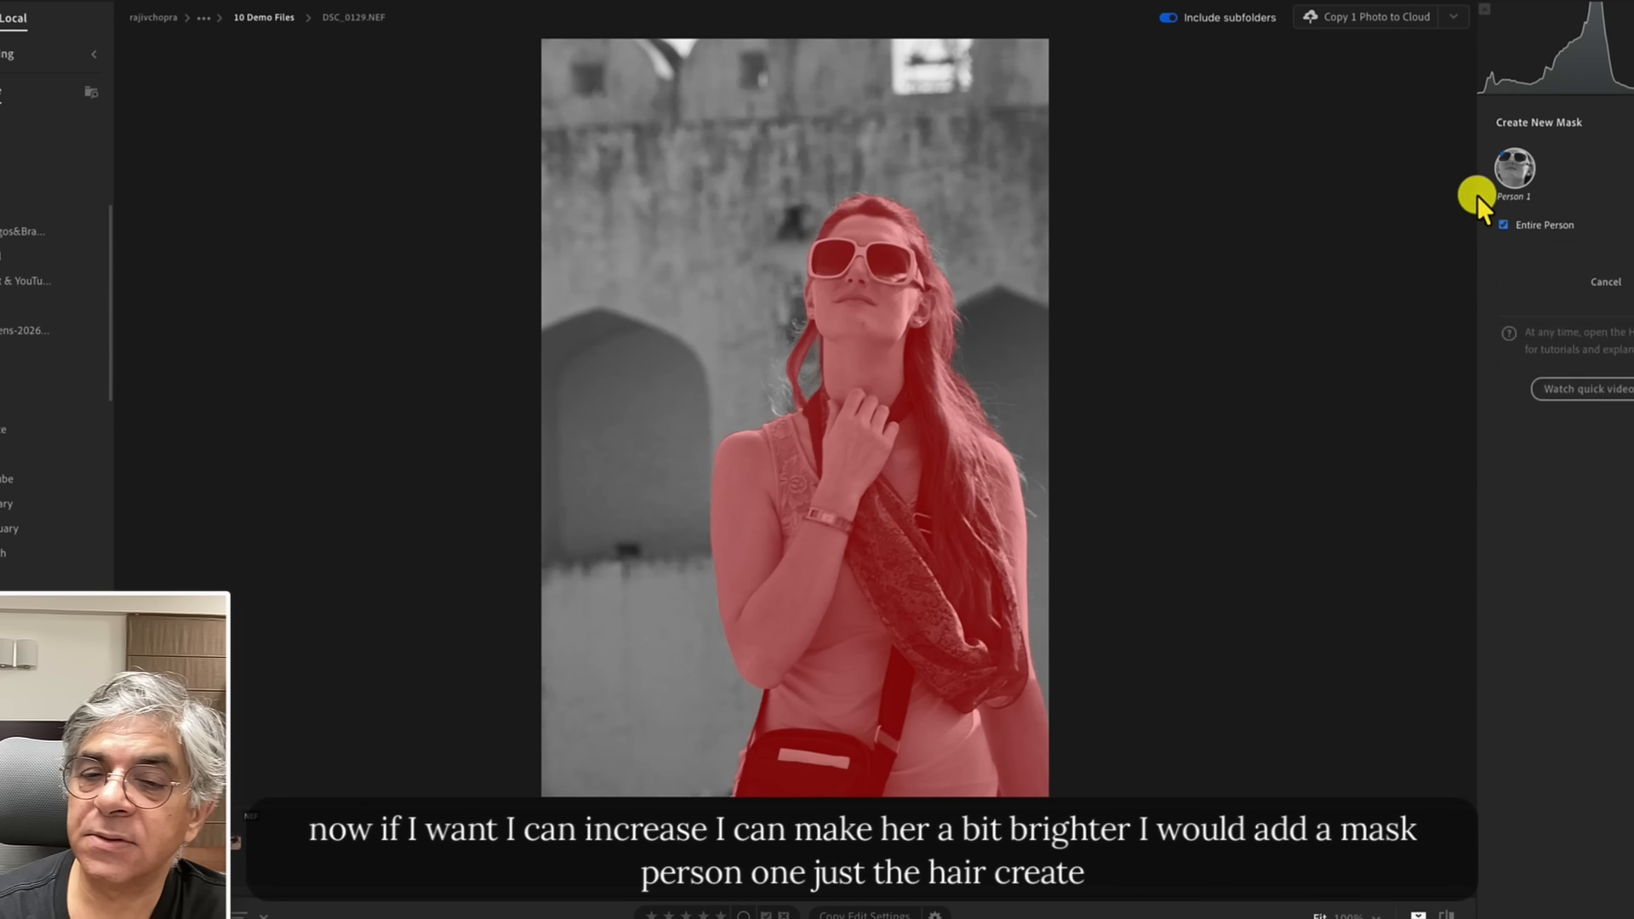
click(1502, 337)
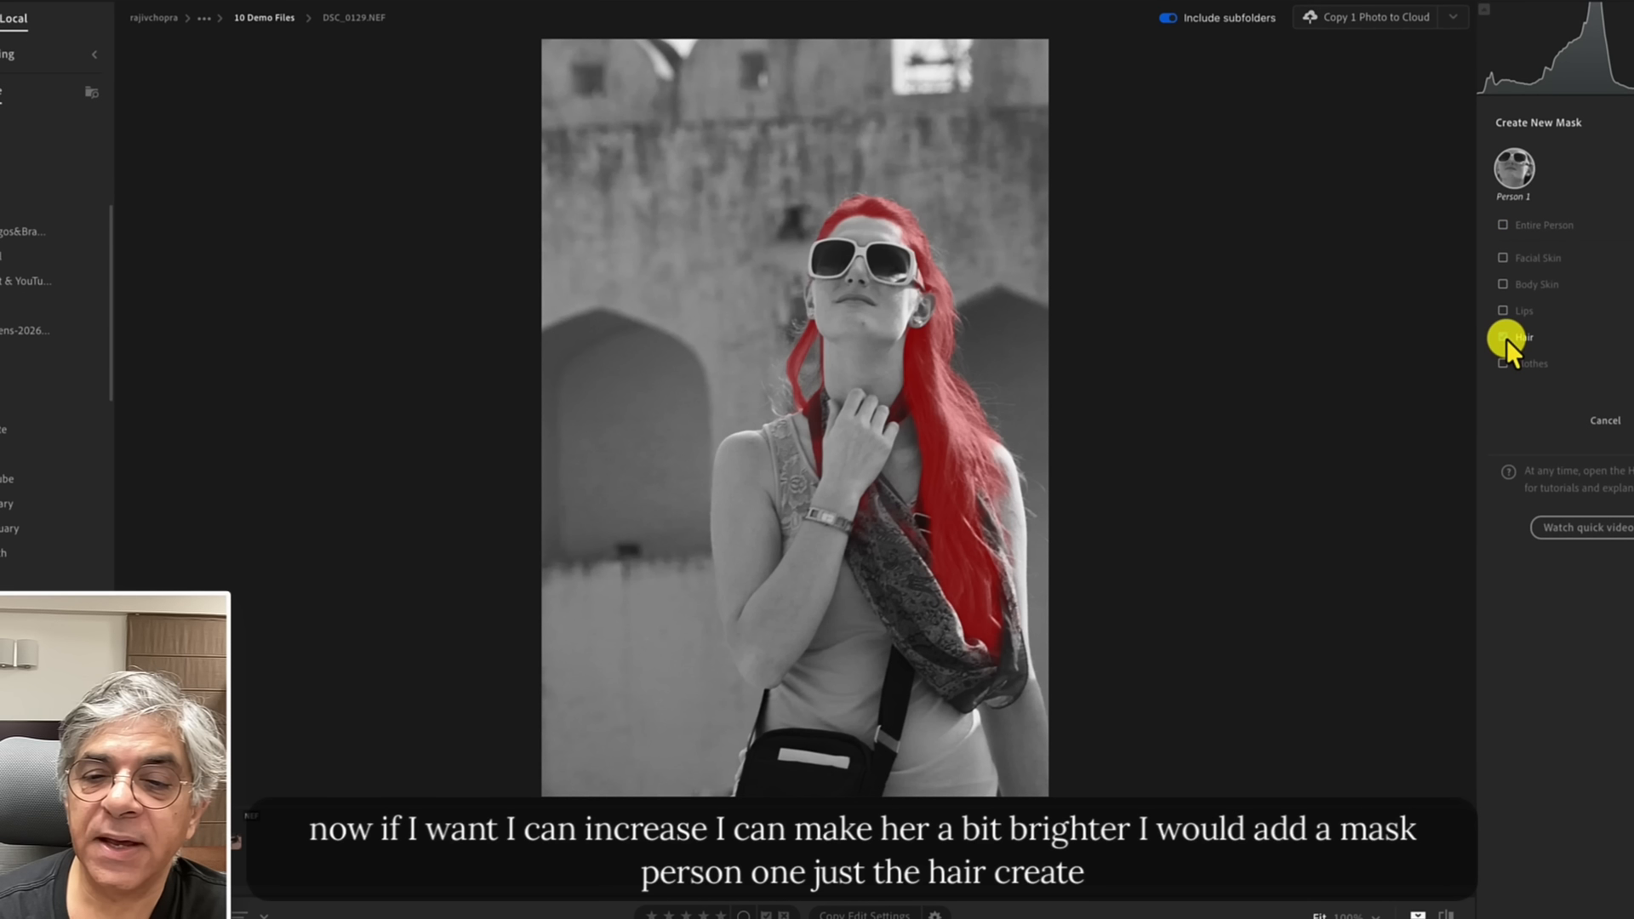
click(1617, 420)
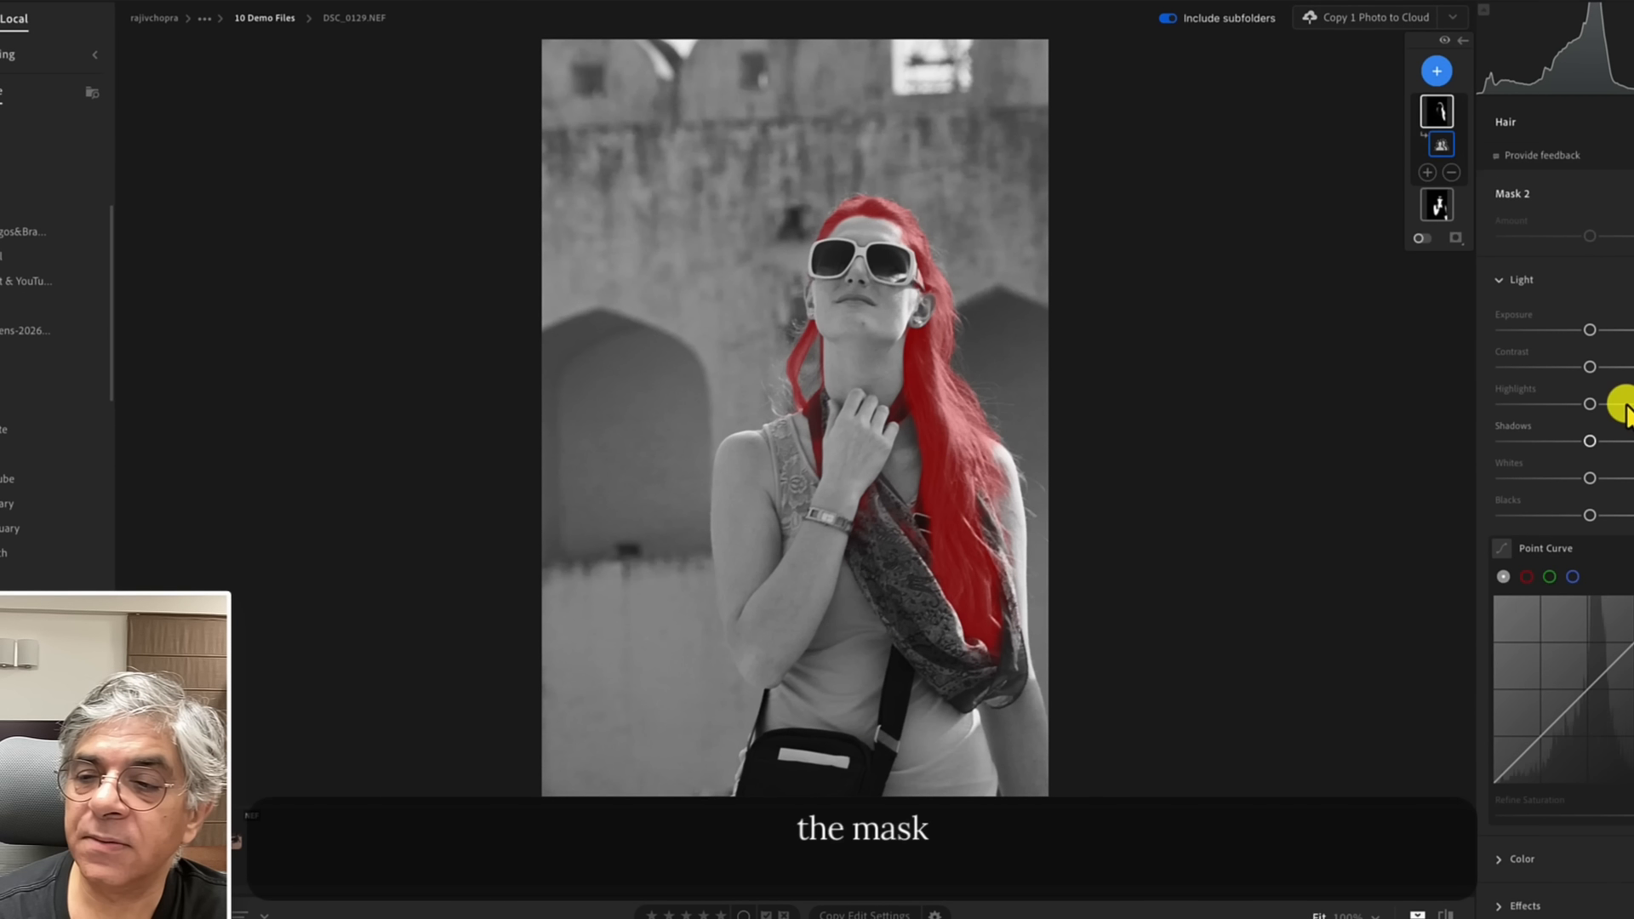
drag(1586, 441, 1574, 441)
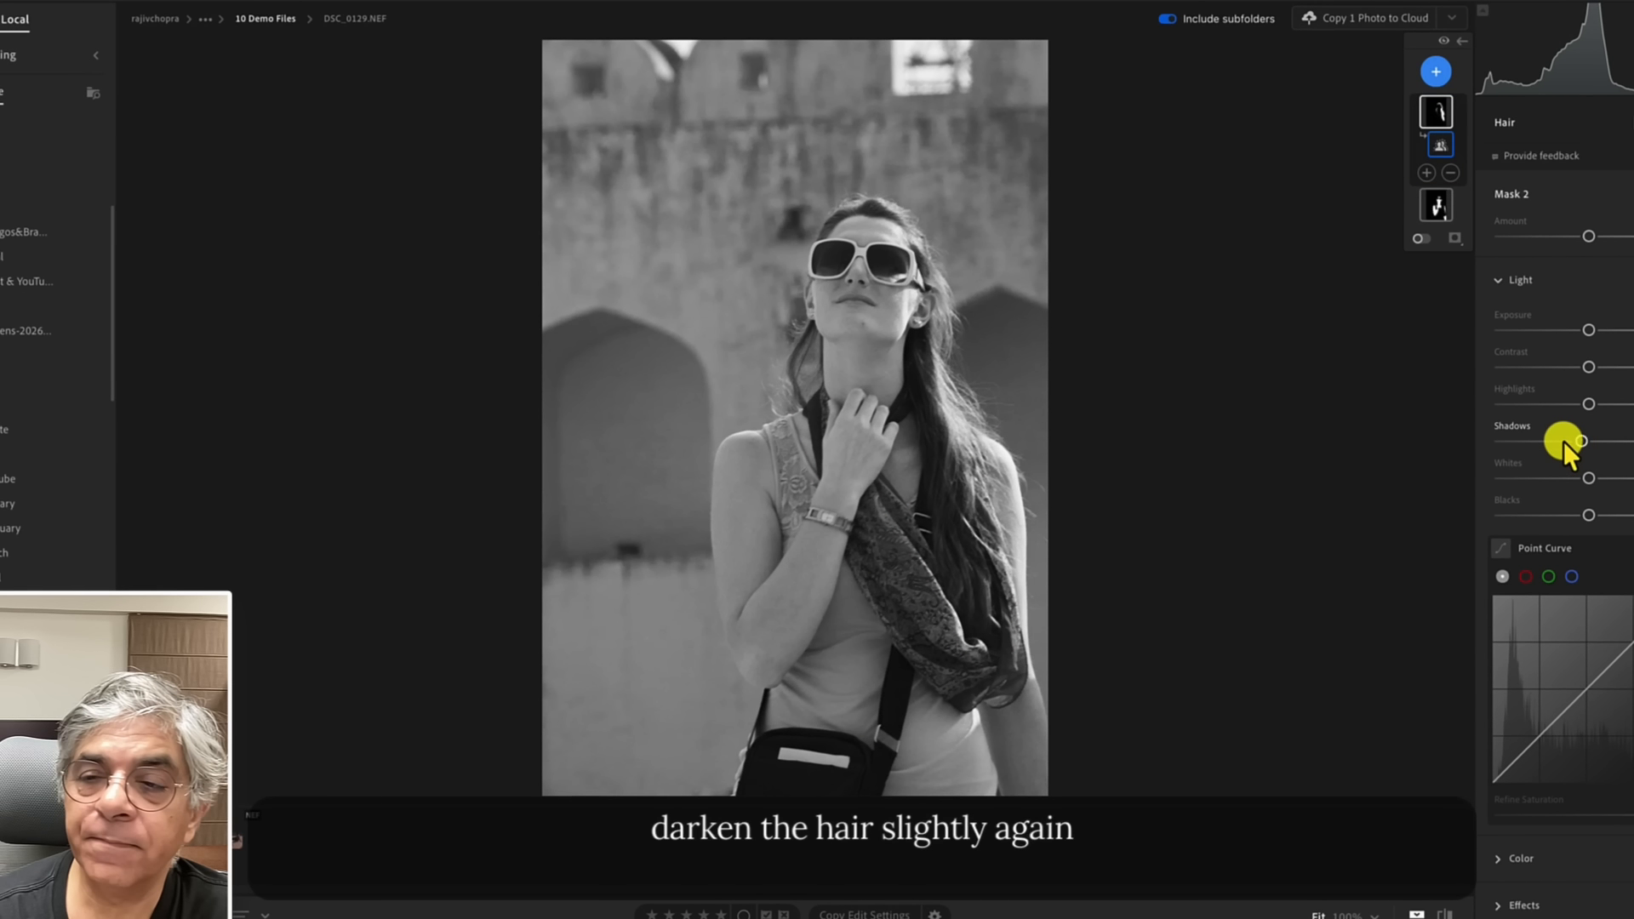
Create a Person 1 mask limited to the clothes and raise its Exposure slightly.
click(1436, 71)
click(1468, 191)
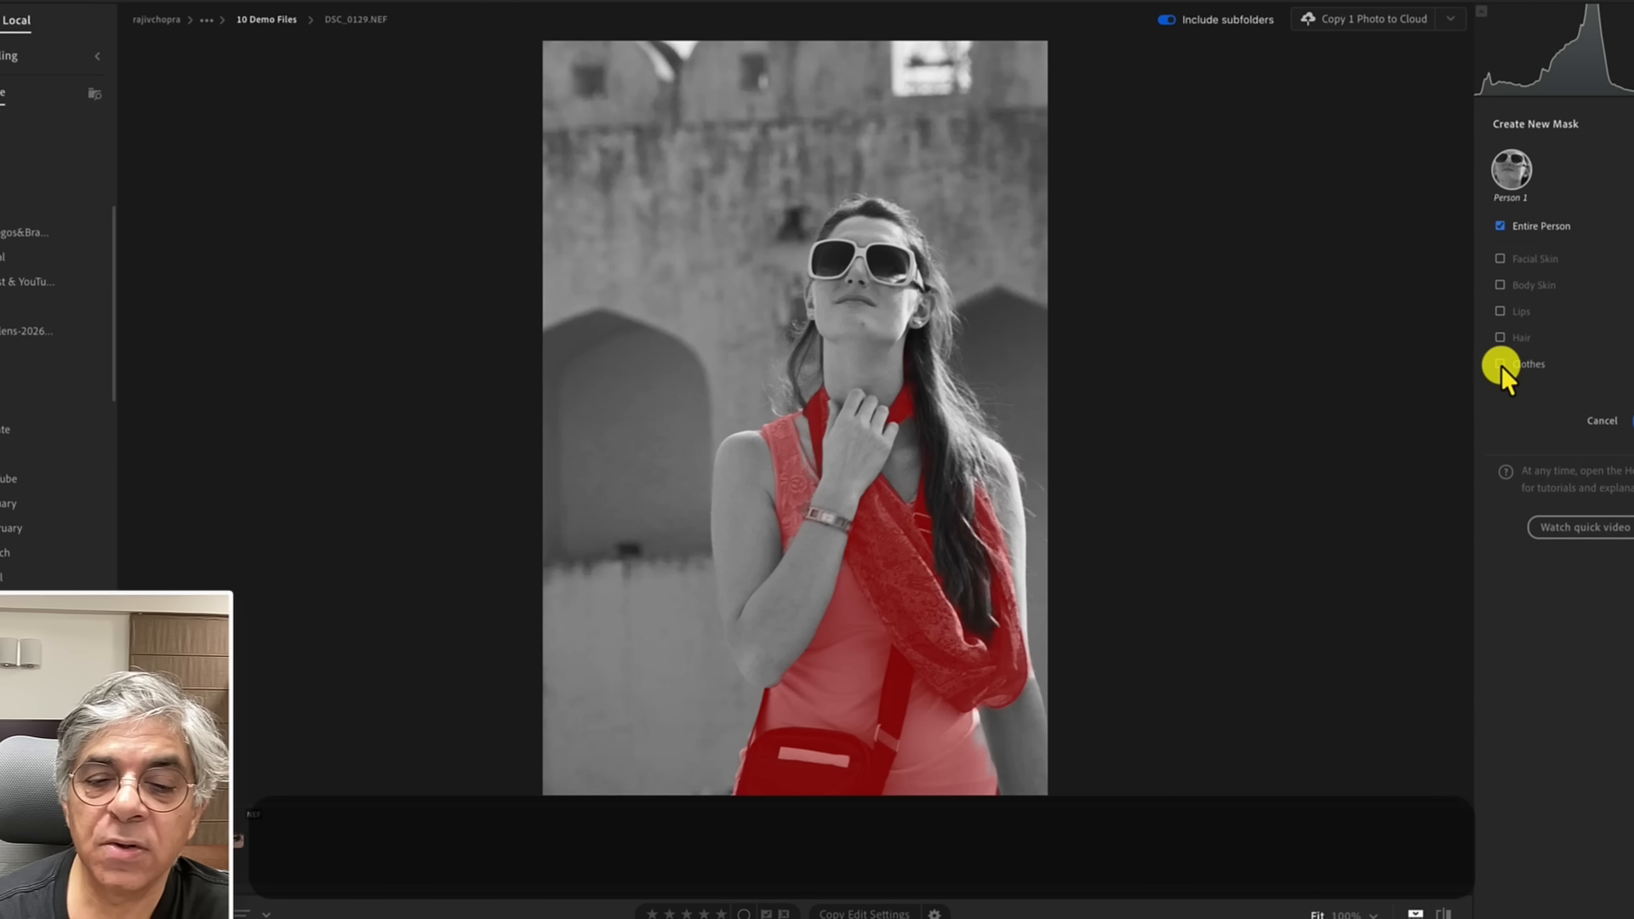
click(1500, 364)
click(1626, 420)
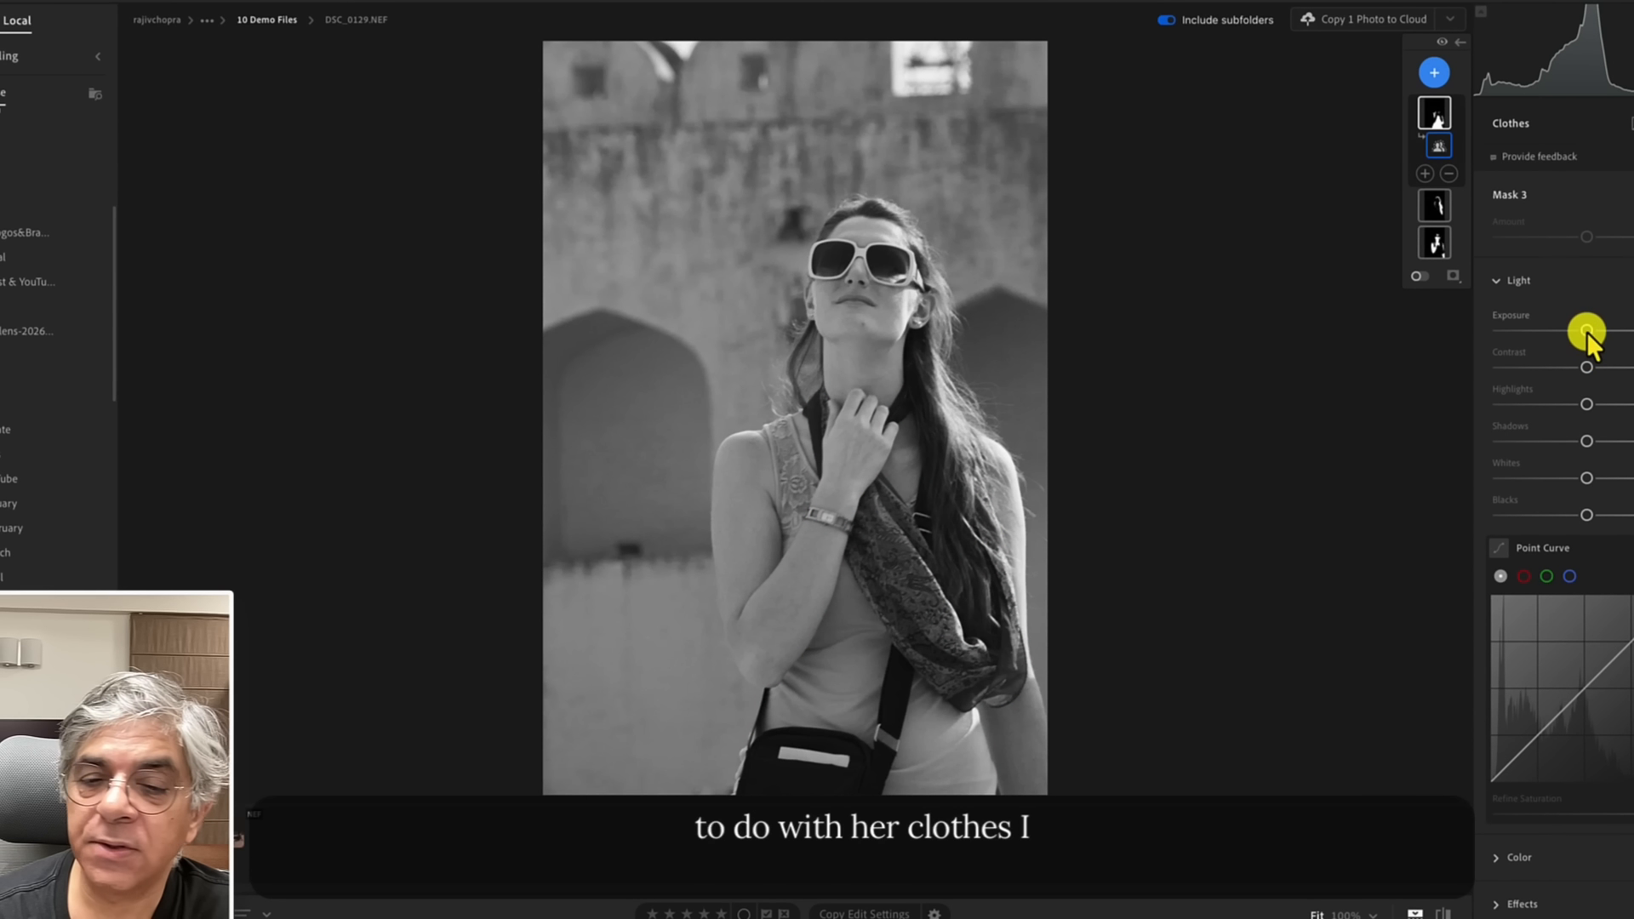
drag(1586, 331, 1595, 331)
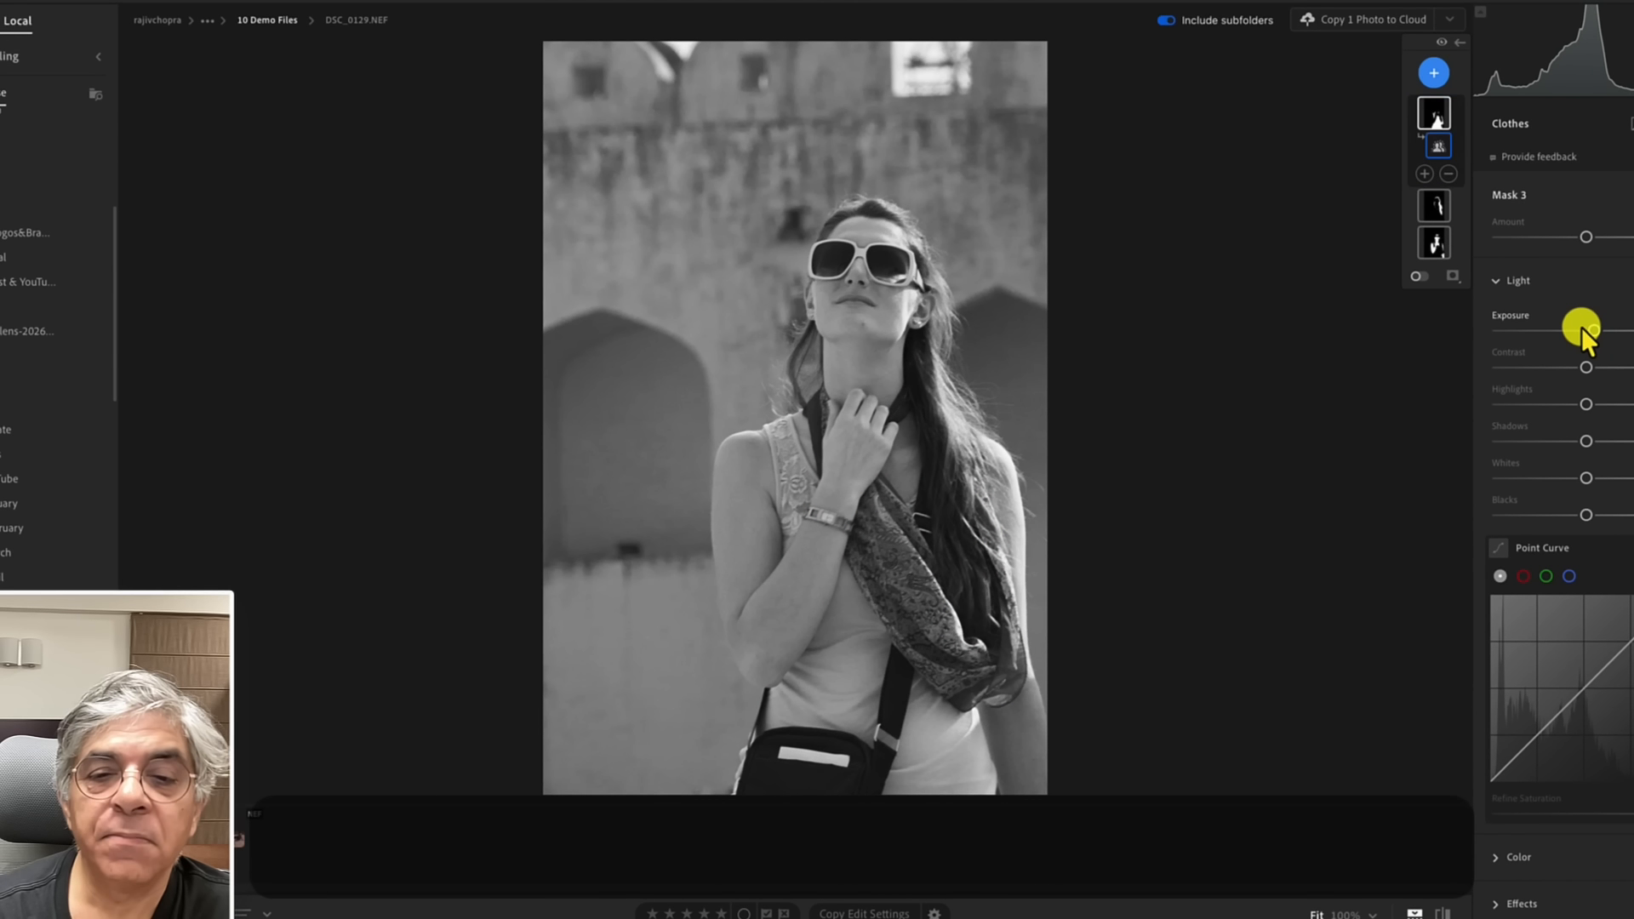
Add a Background mask and lower its Exposure slightly to darken the background.
click(1435, 73)
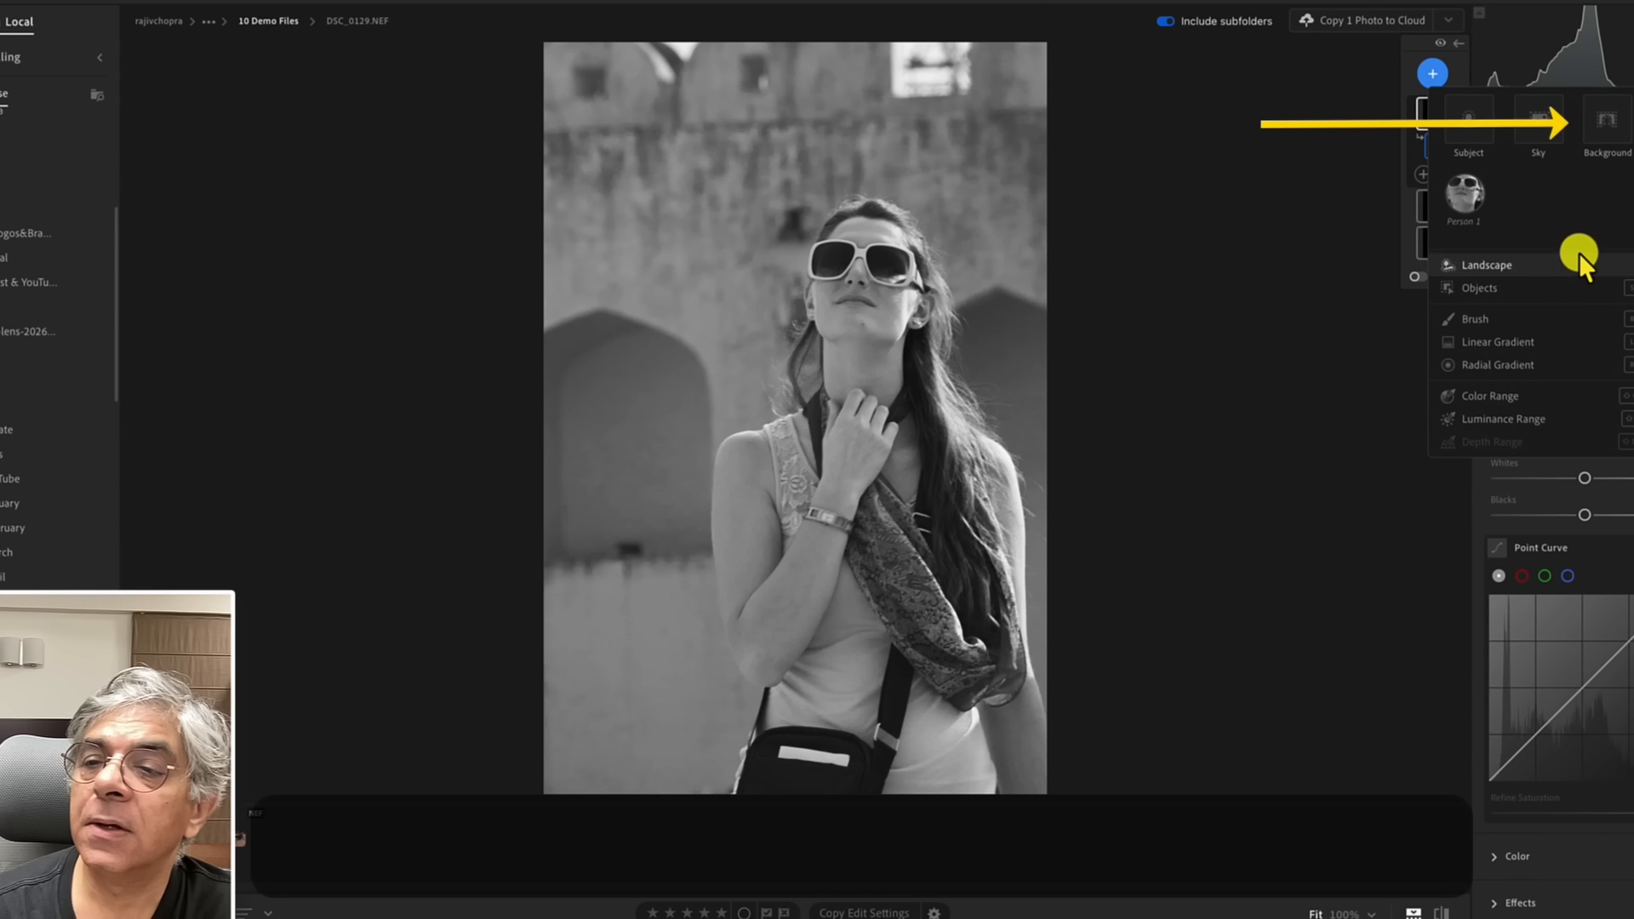
click(1602, 121)
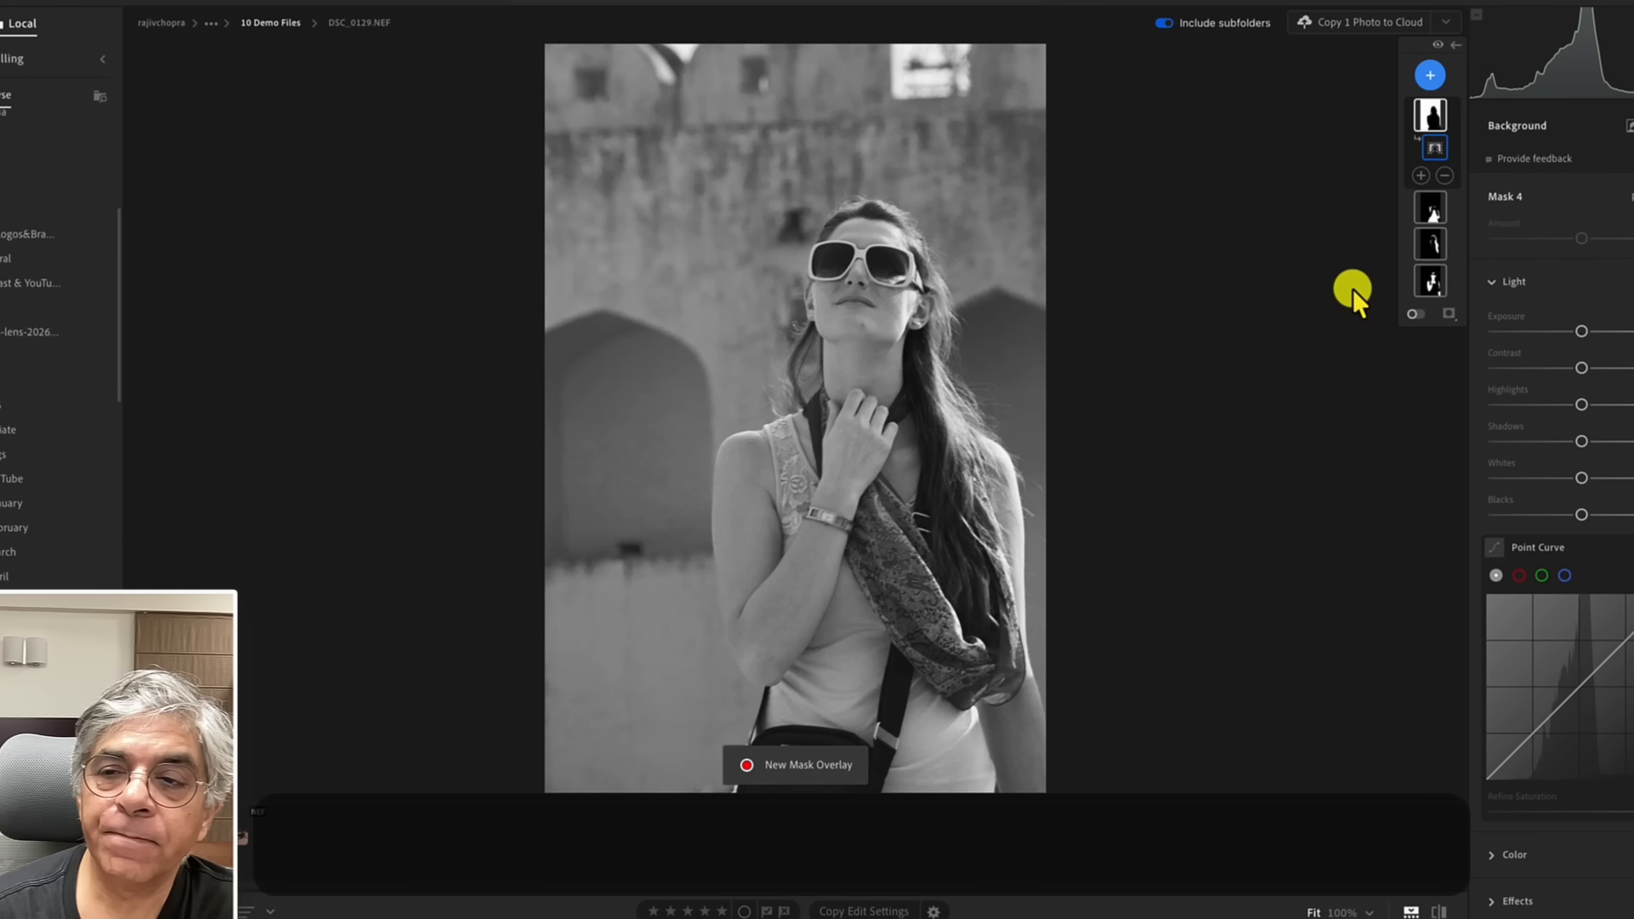
mouse_move(1435, 117)
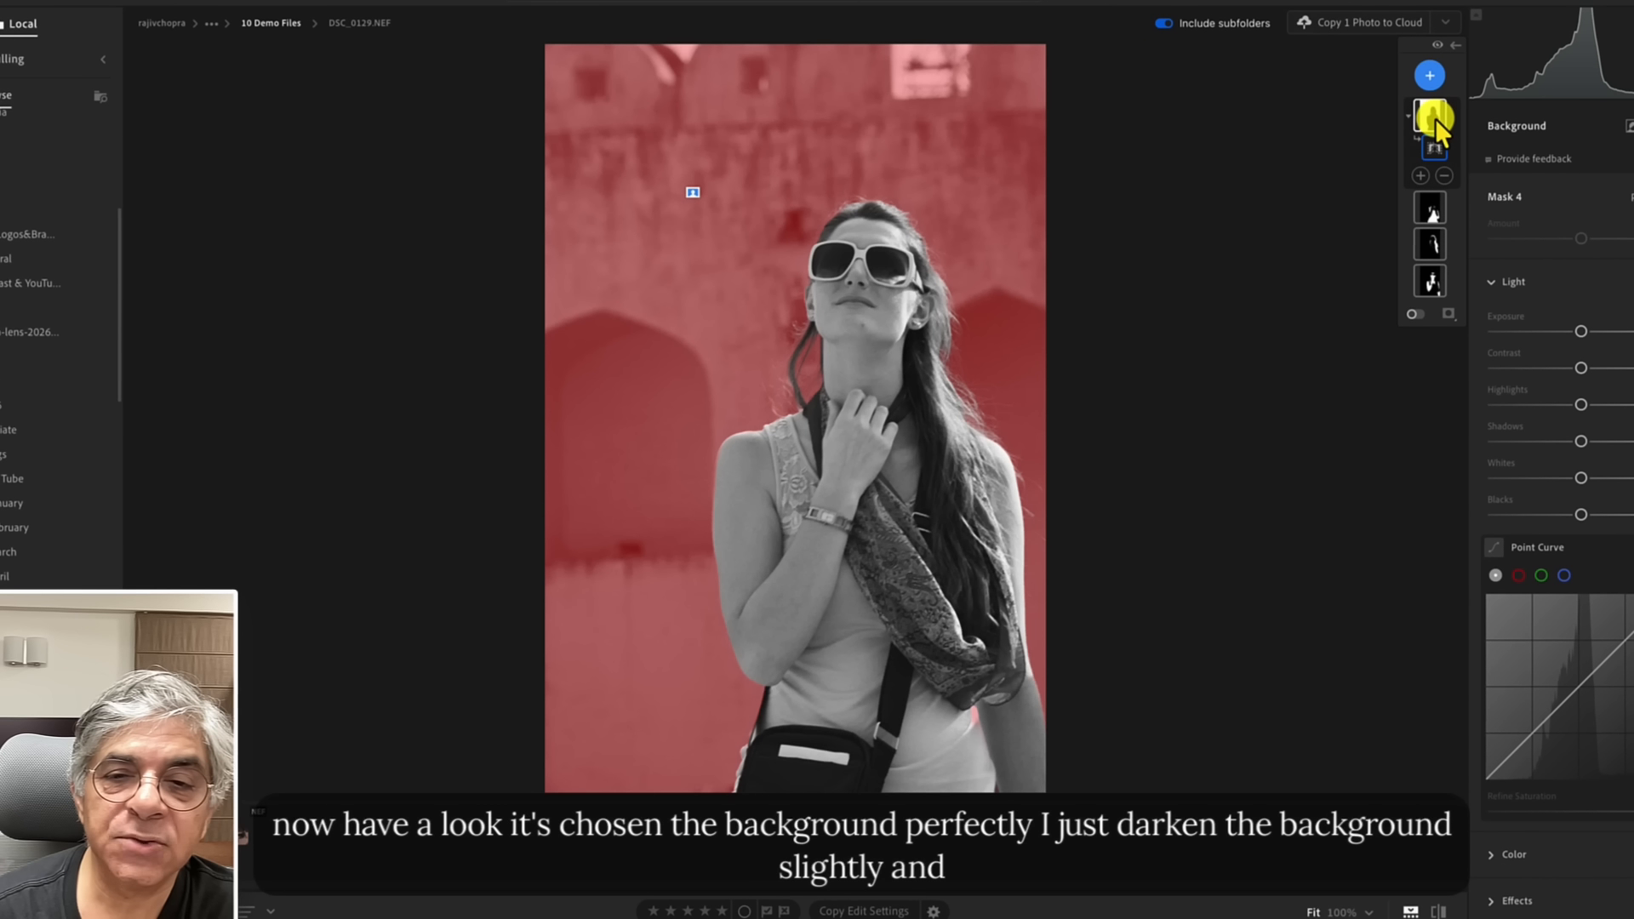
drag(1581, 332, 1571, 334)
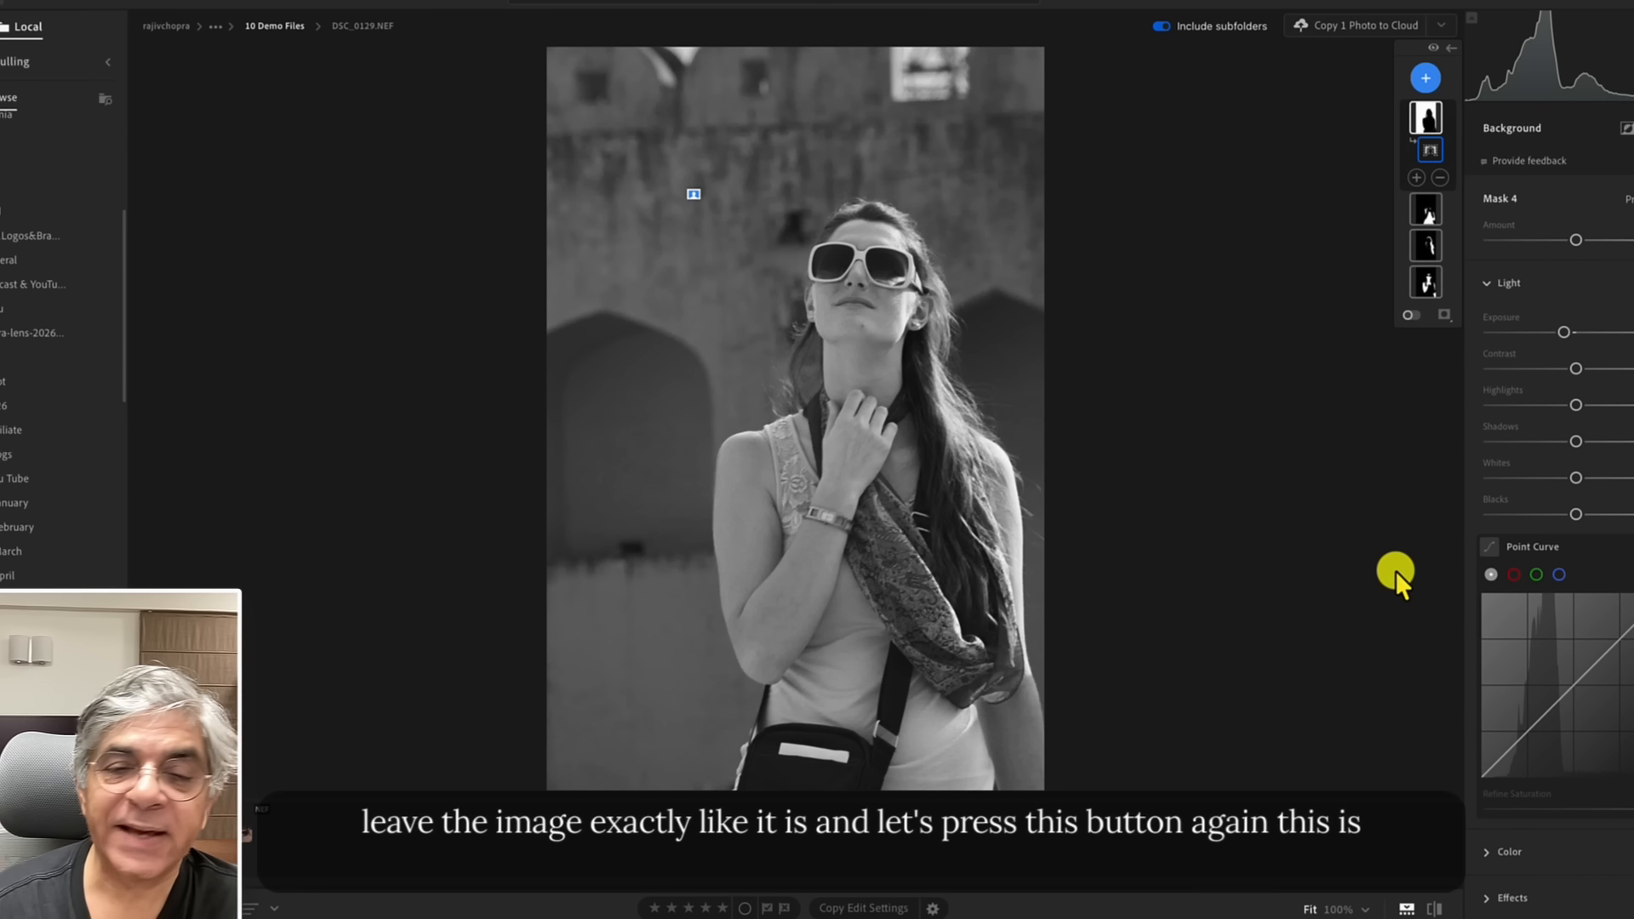
Compare the edited photos with their originals using the before/after view.
click(1433, 908)
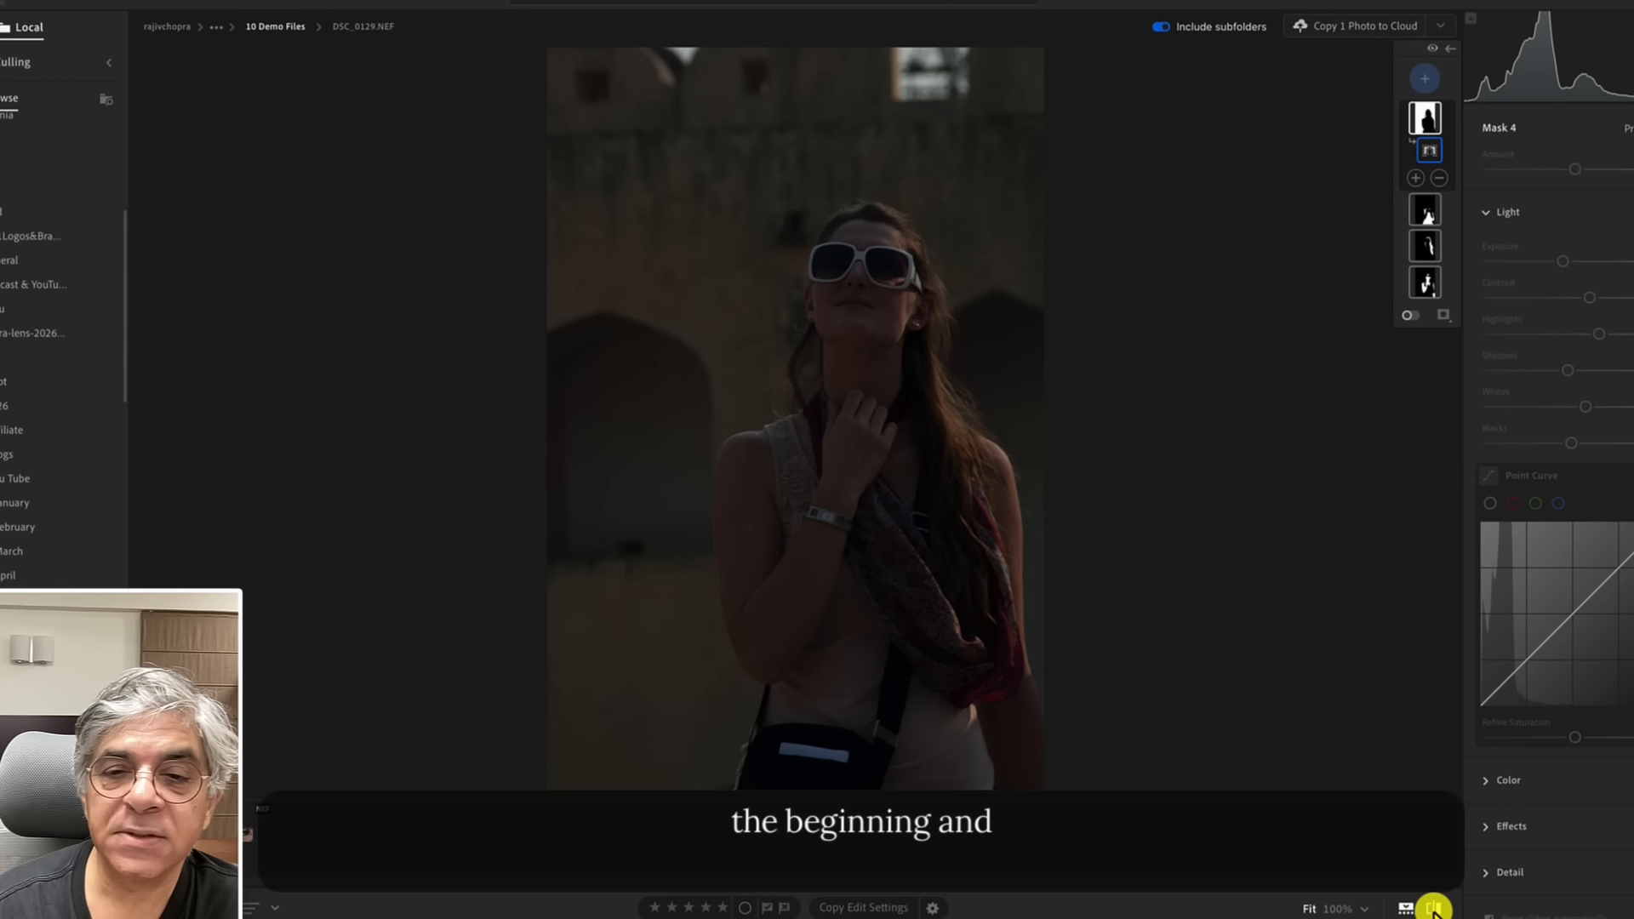
click(1434, 909)
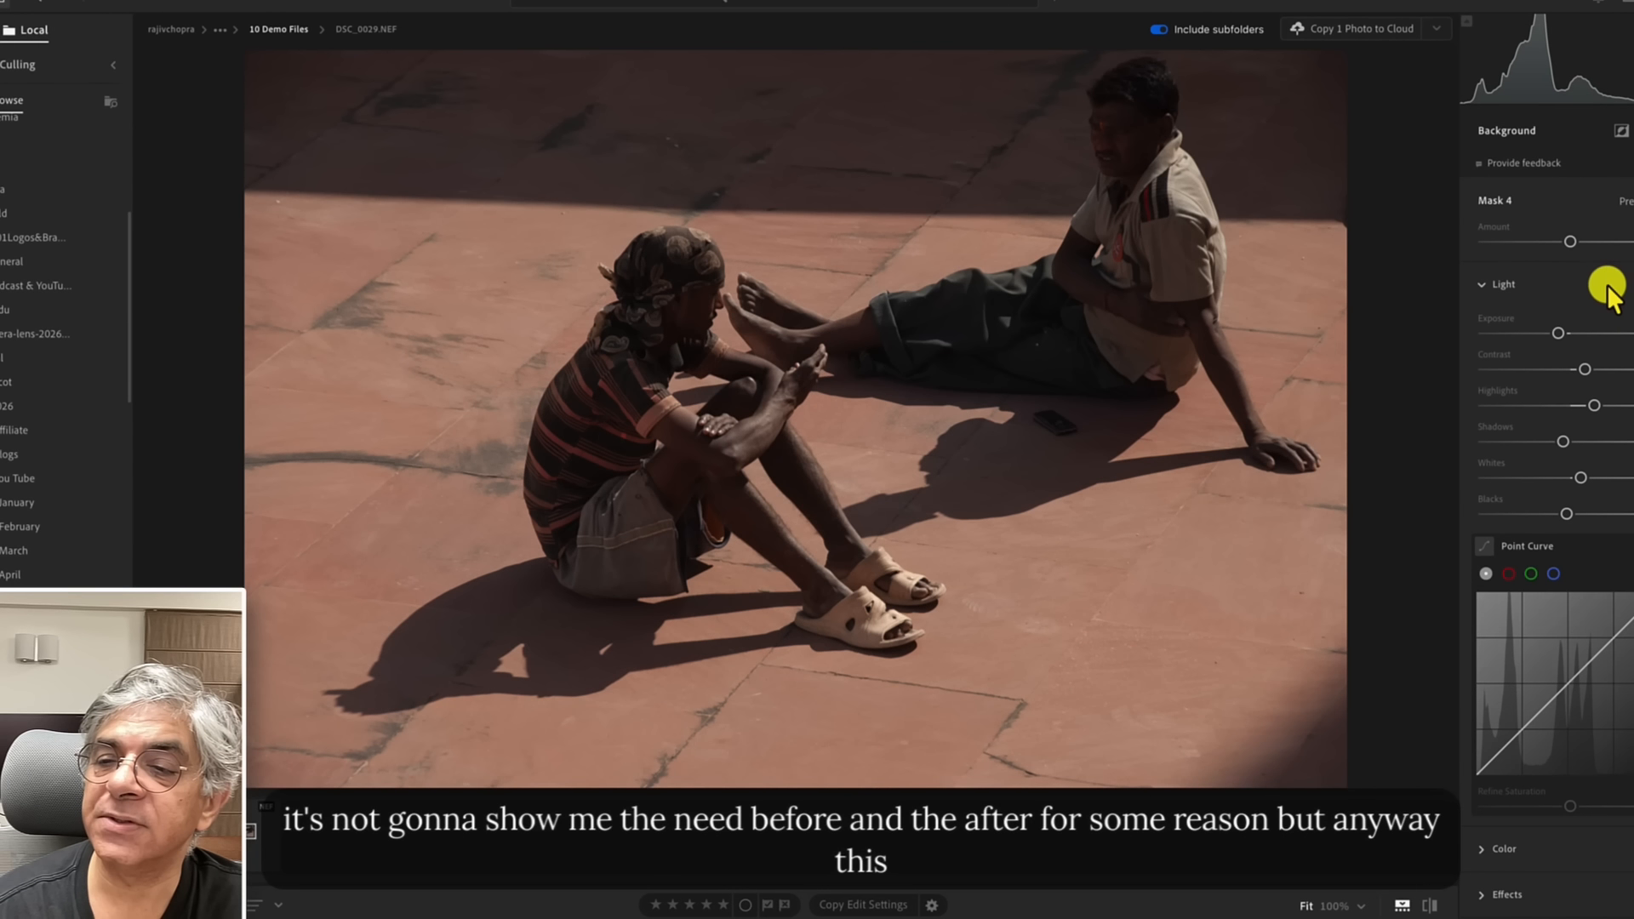
click(1429, 904)
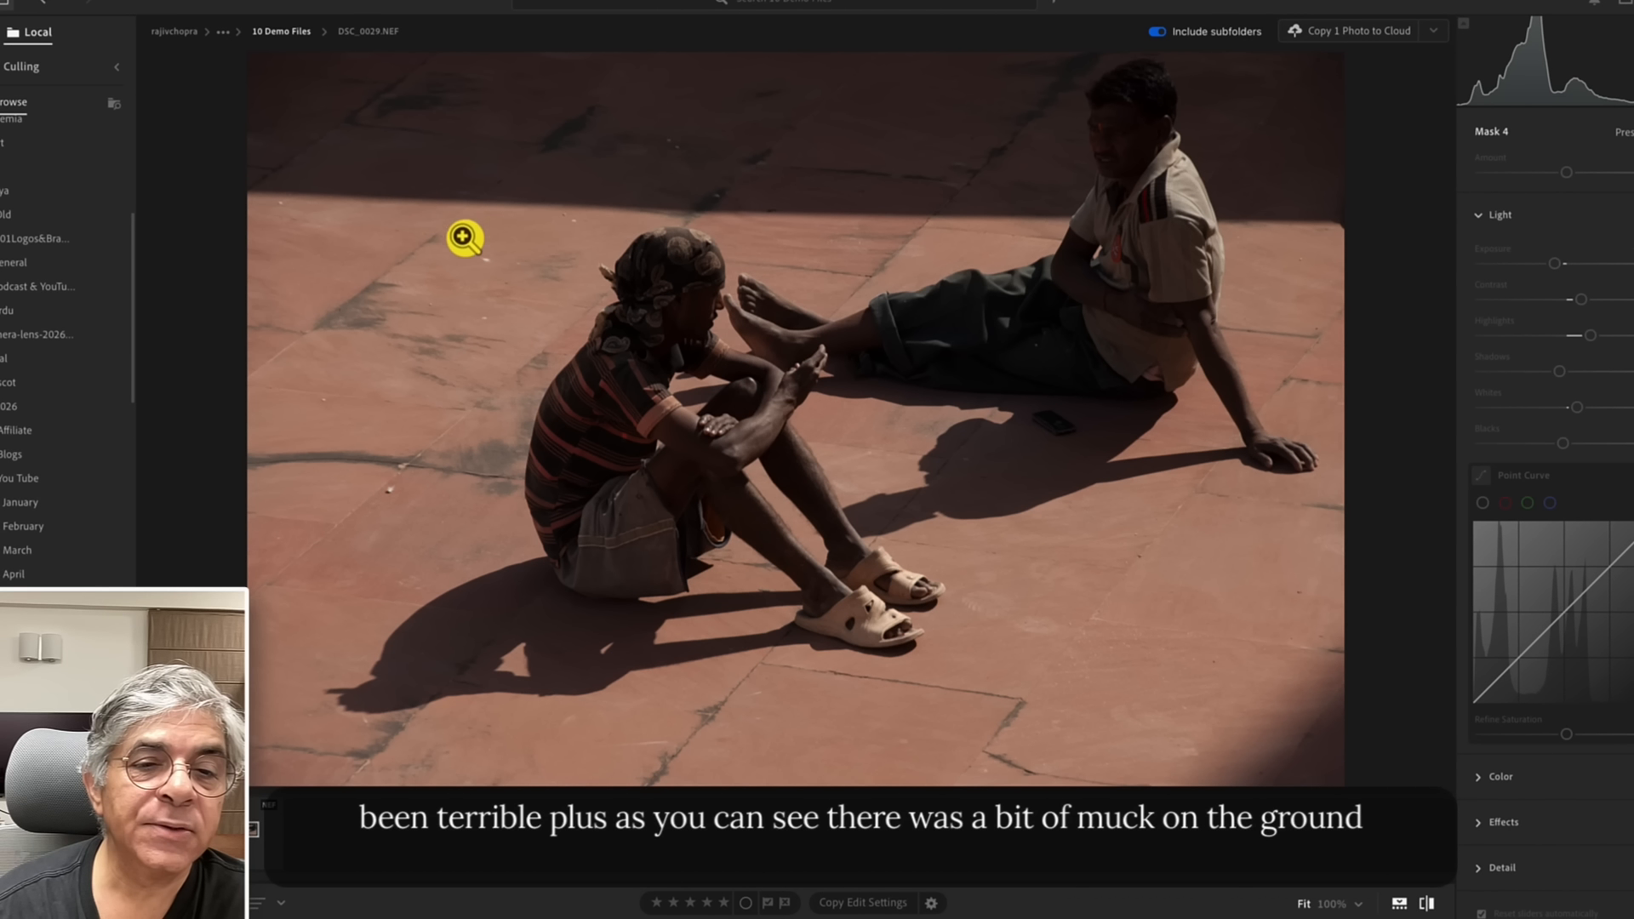
click(1424, 908)
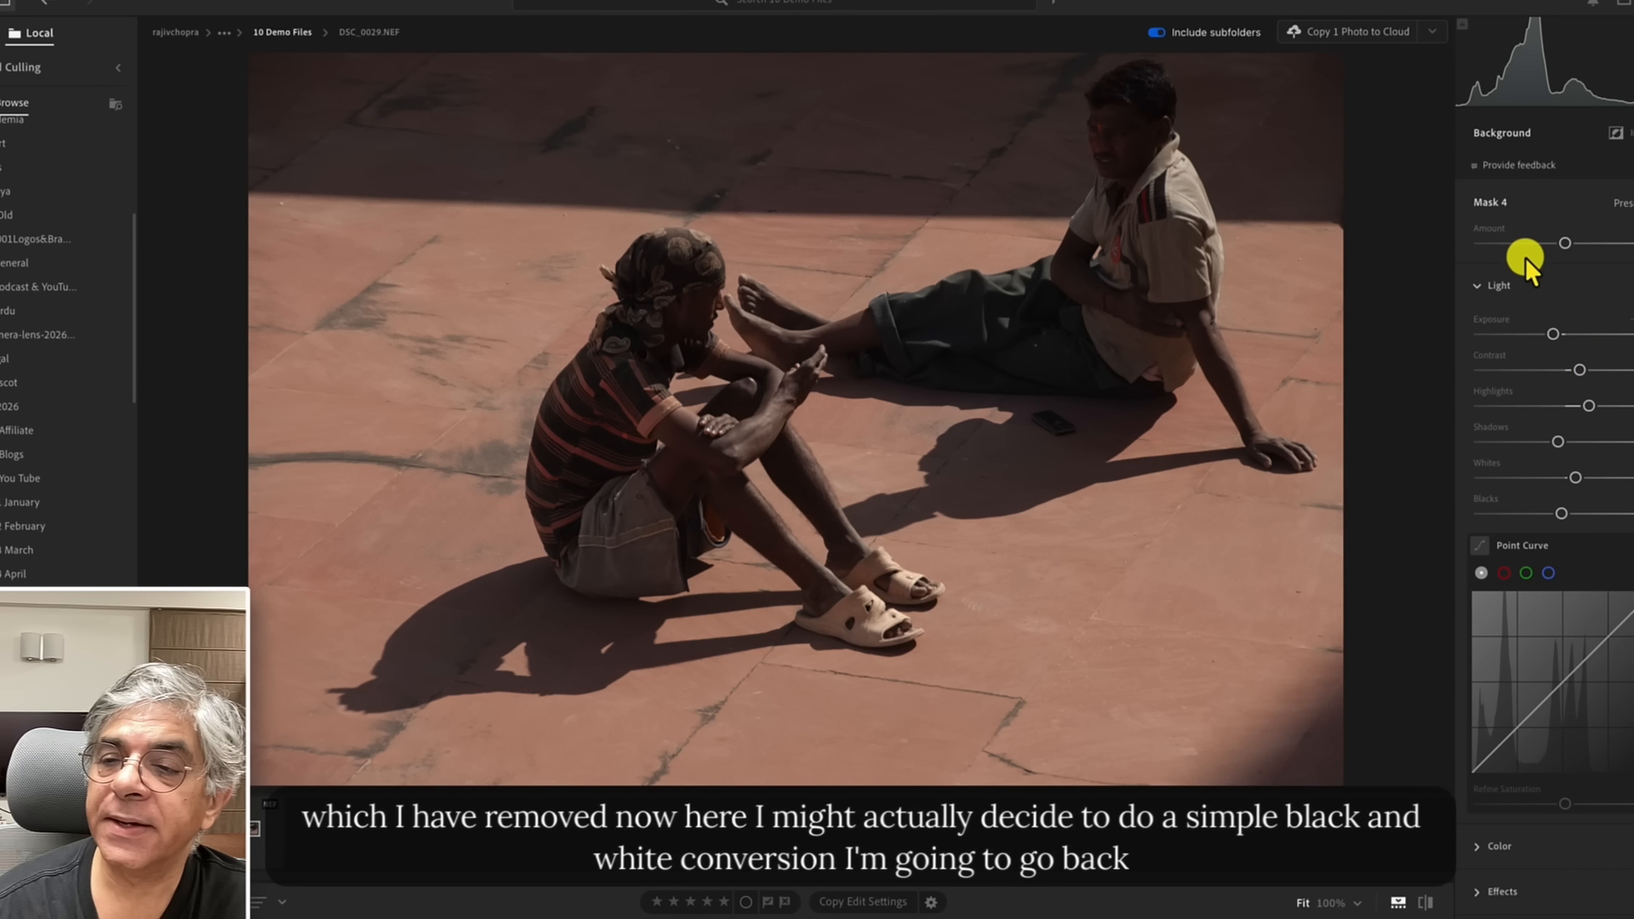
click(1485, 287)
click(1484, 285)
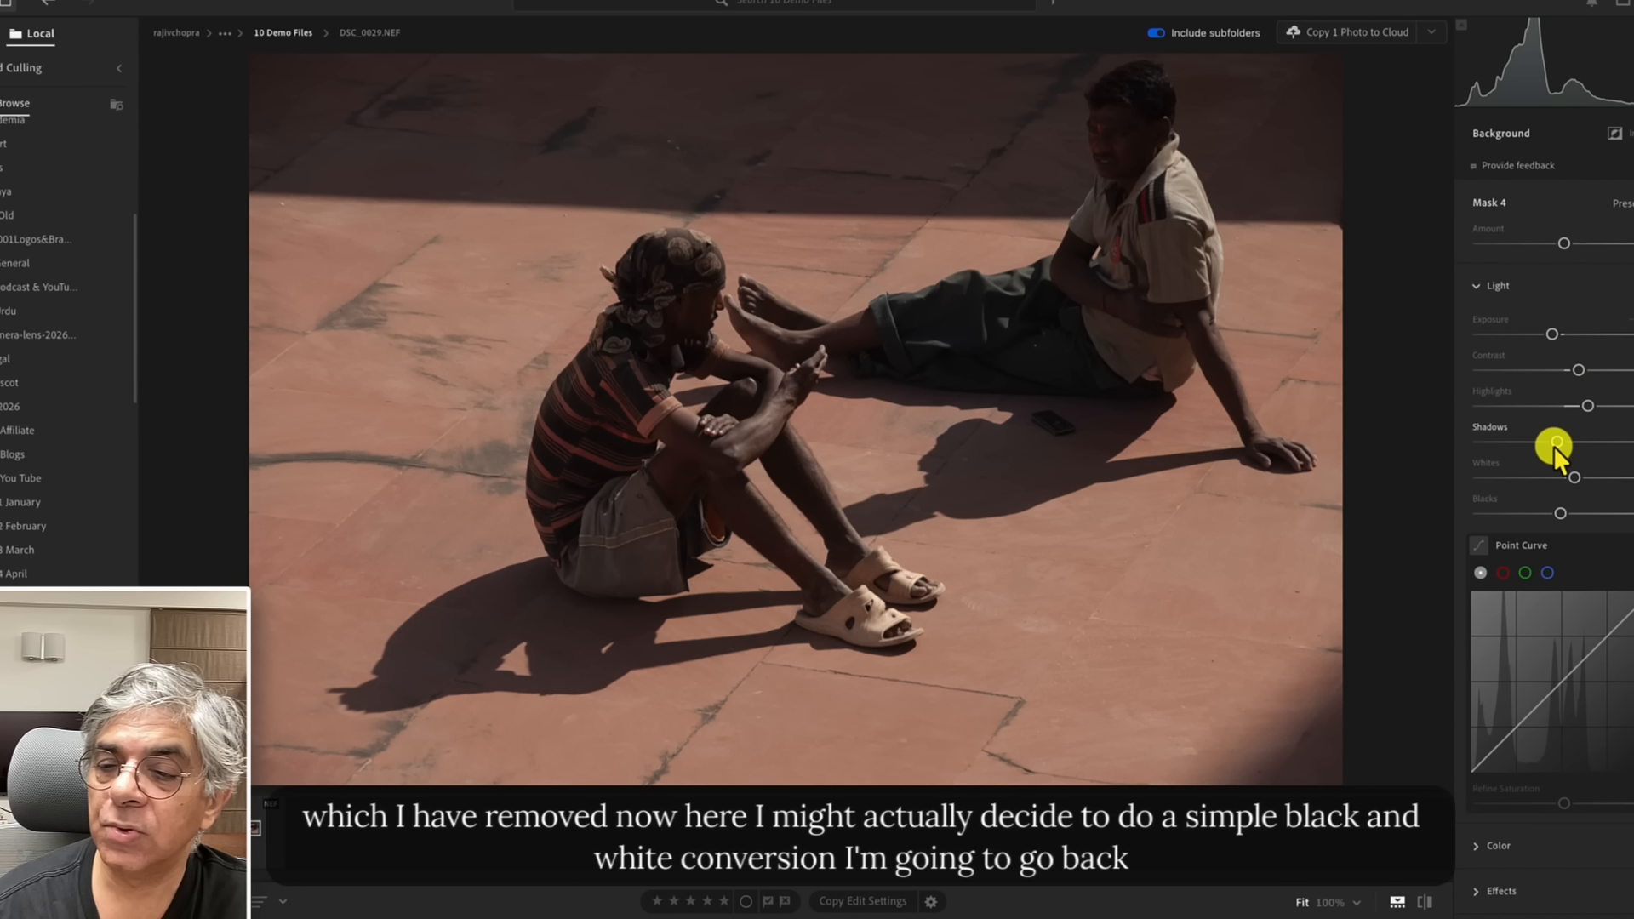
scroll(1554, 447, down, 2)
scroll(1553, 446, up, 2)
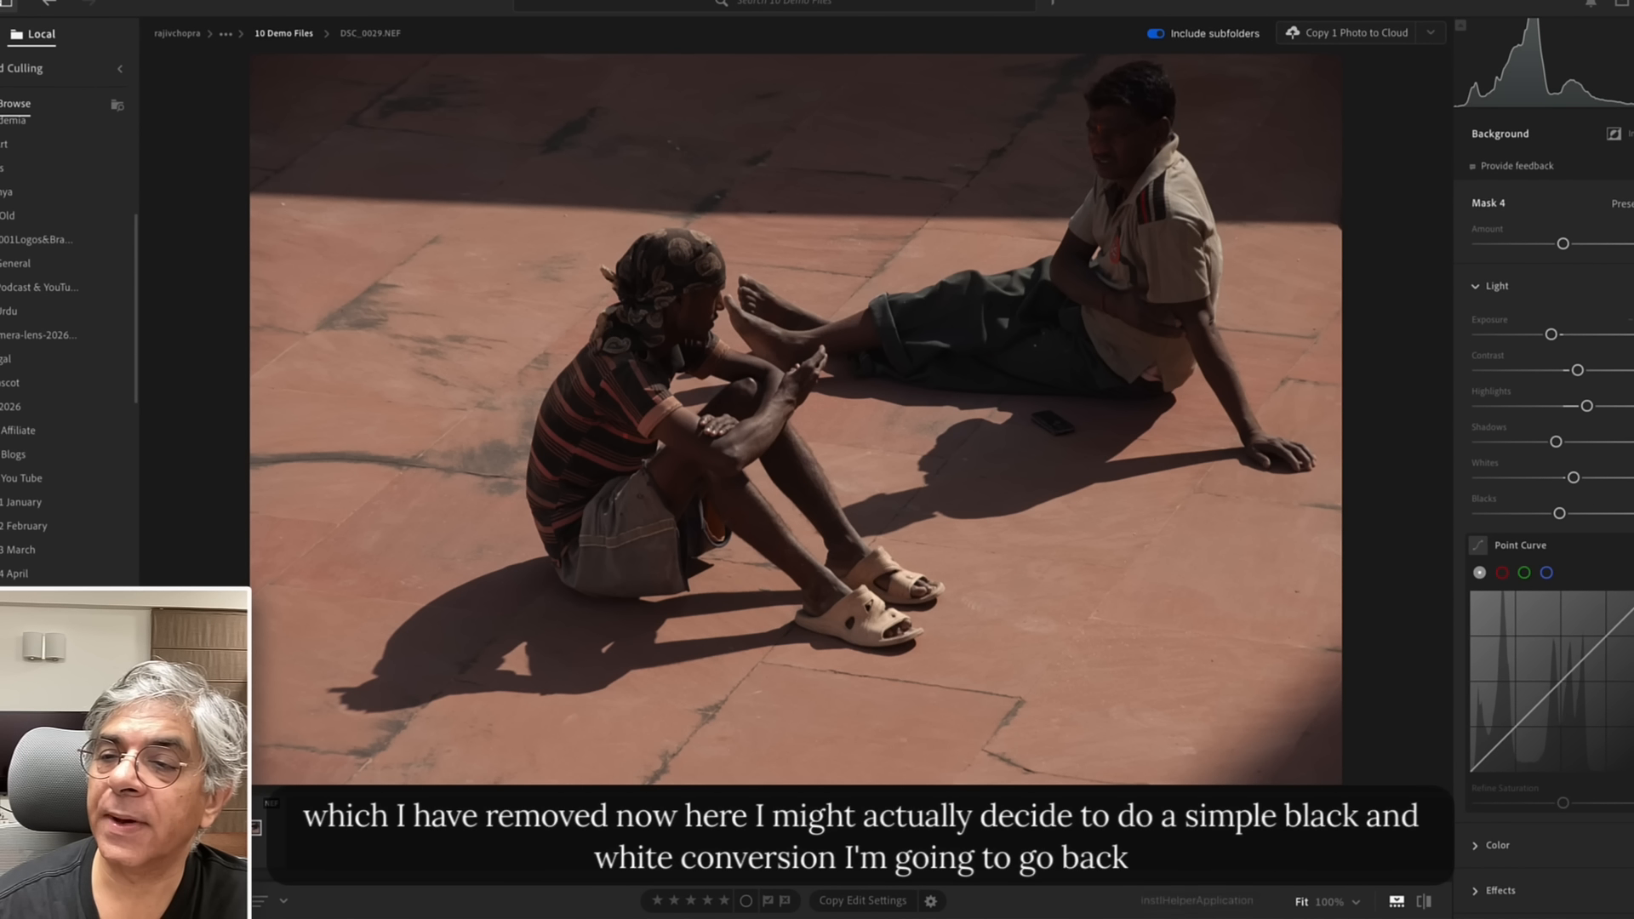
Switch to global editing and apply the Adobe Monochrome profile to the photo.
key(e)
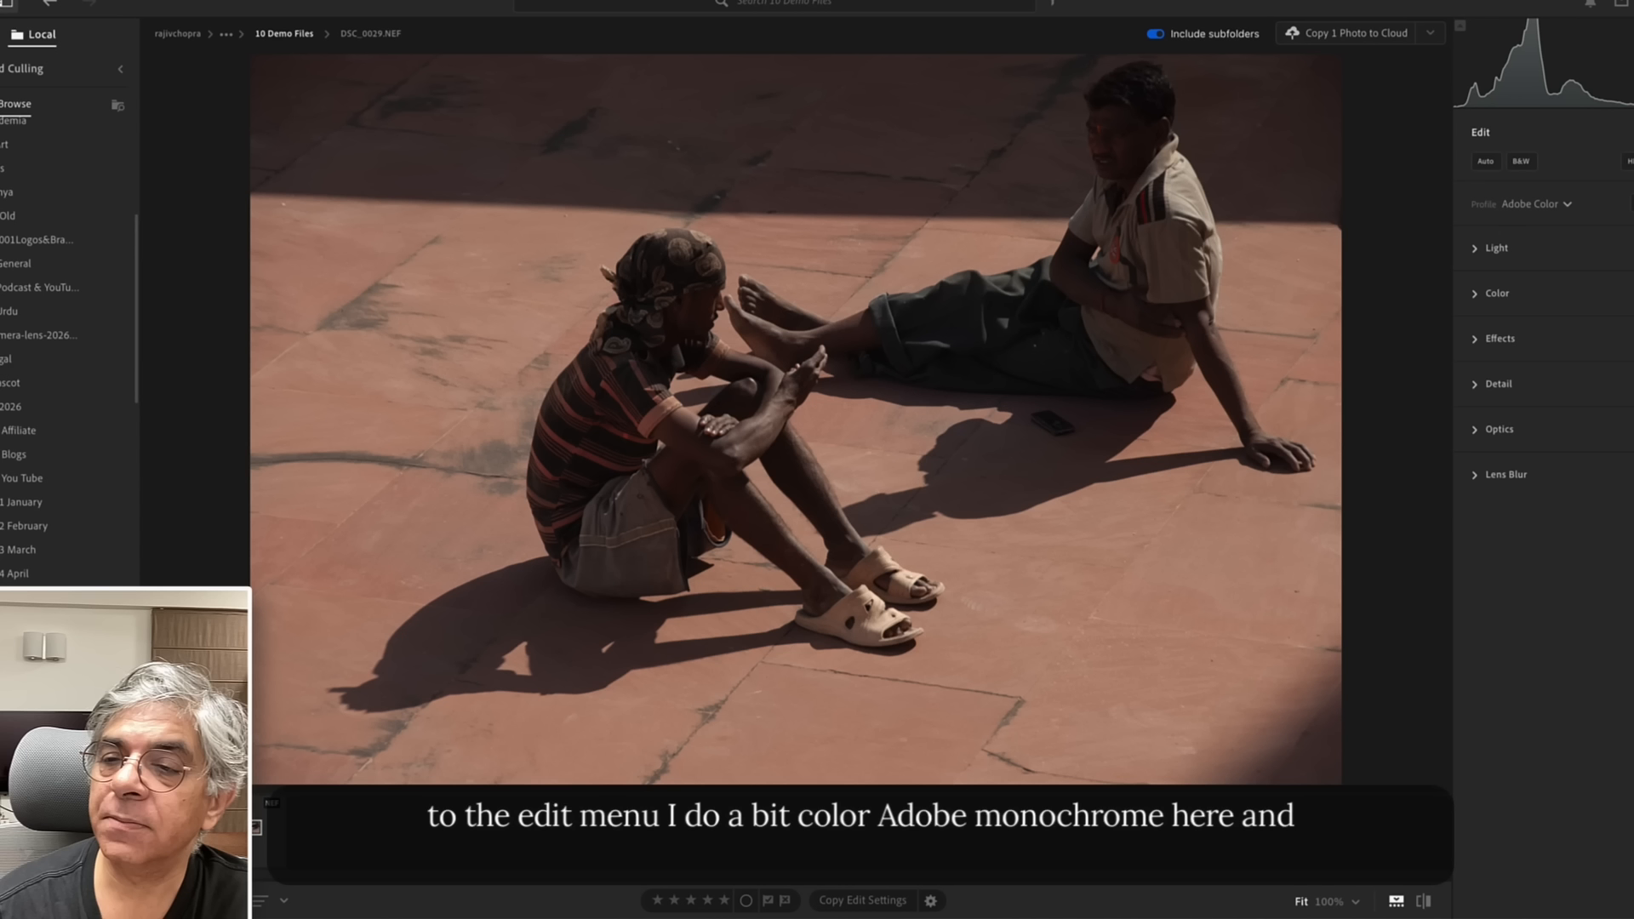
click(1569, 205)
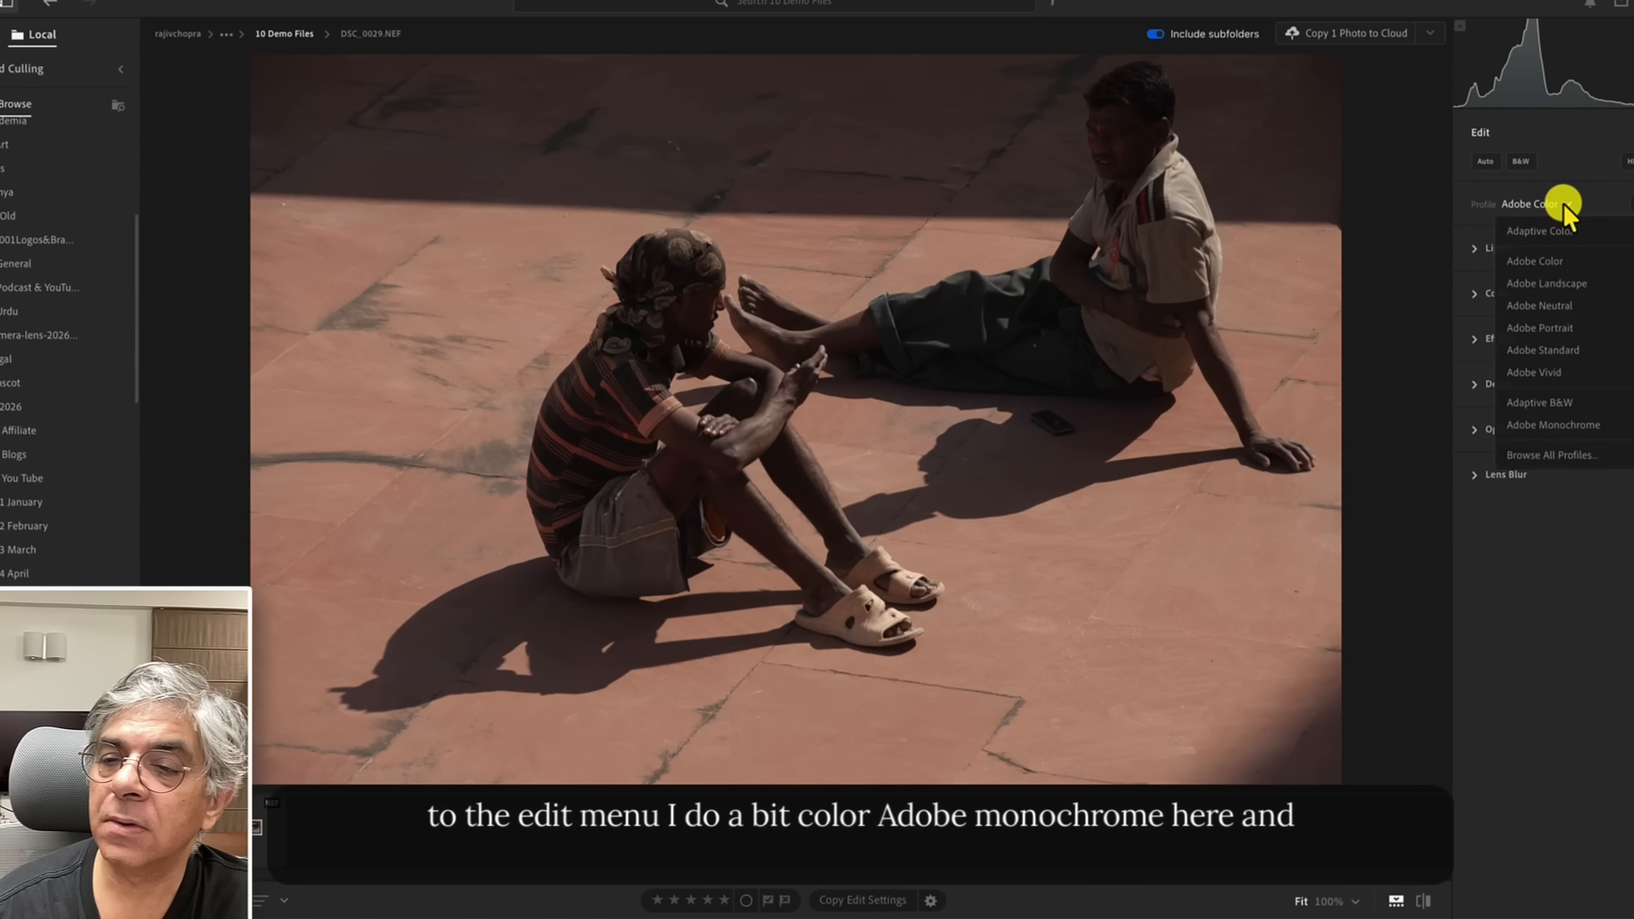
click(1570, 424)
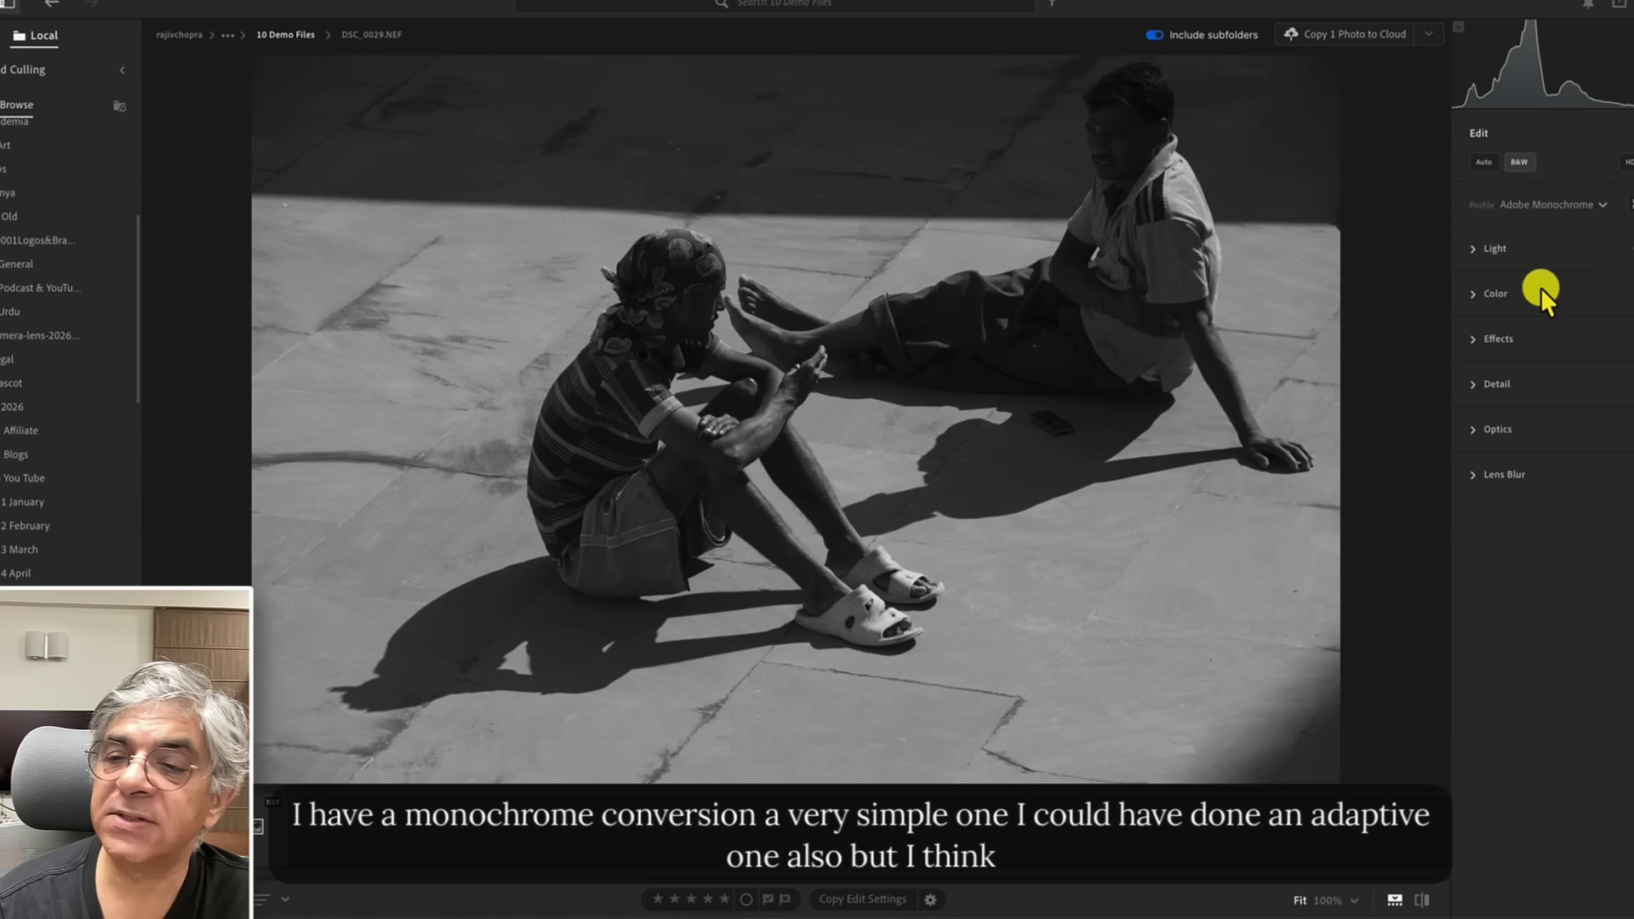
Try the Adaptive B&W profile, then return to Adobe Monochrome.
click(1569, 204)
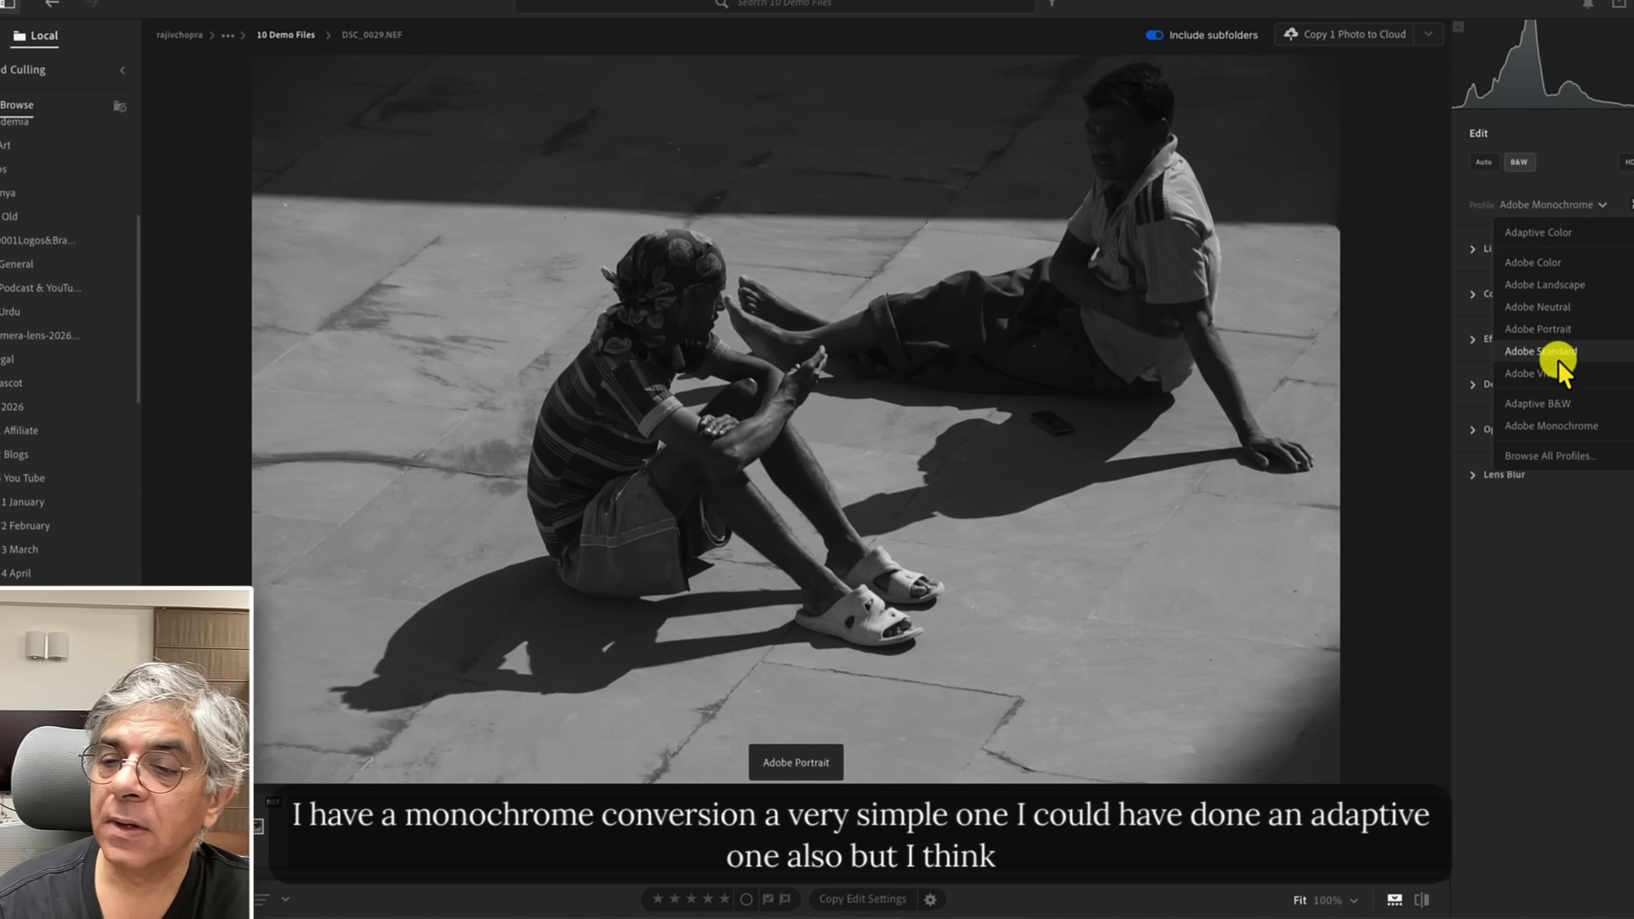
click(1556, 406)
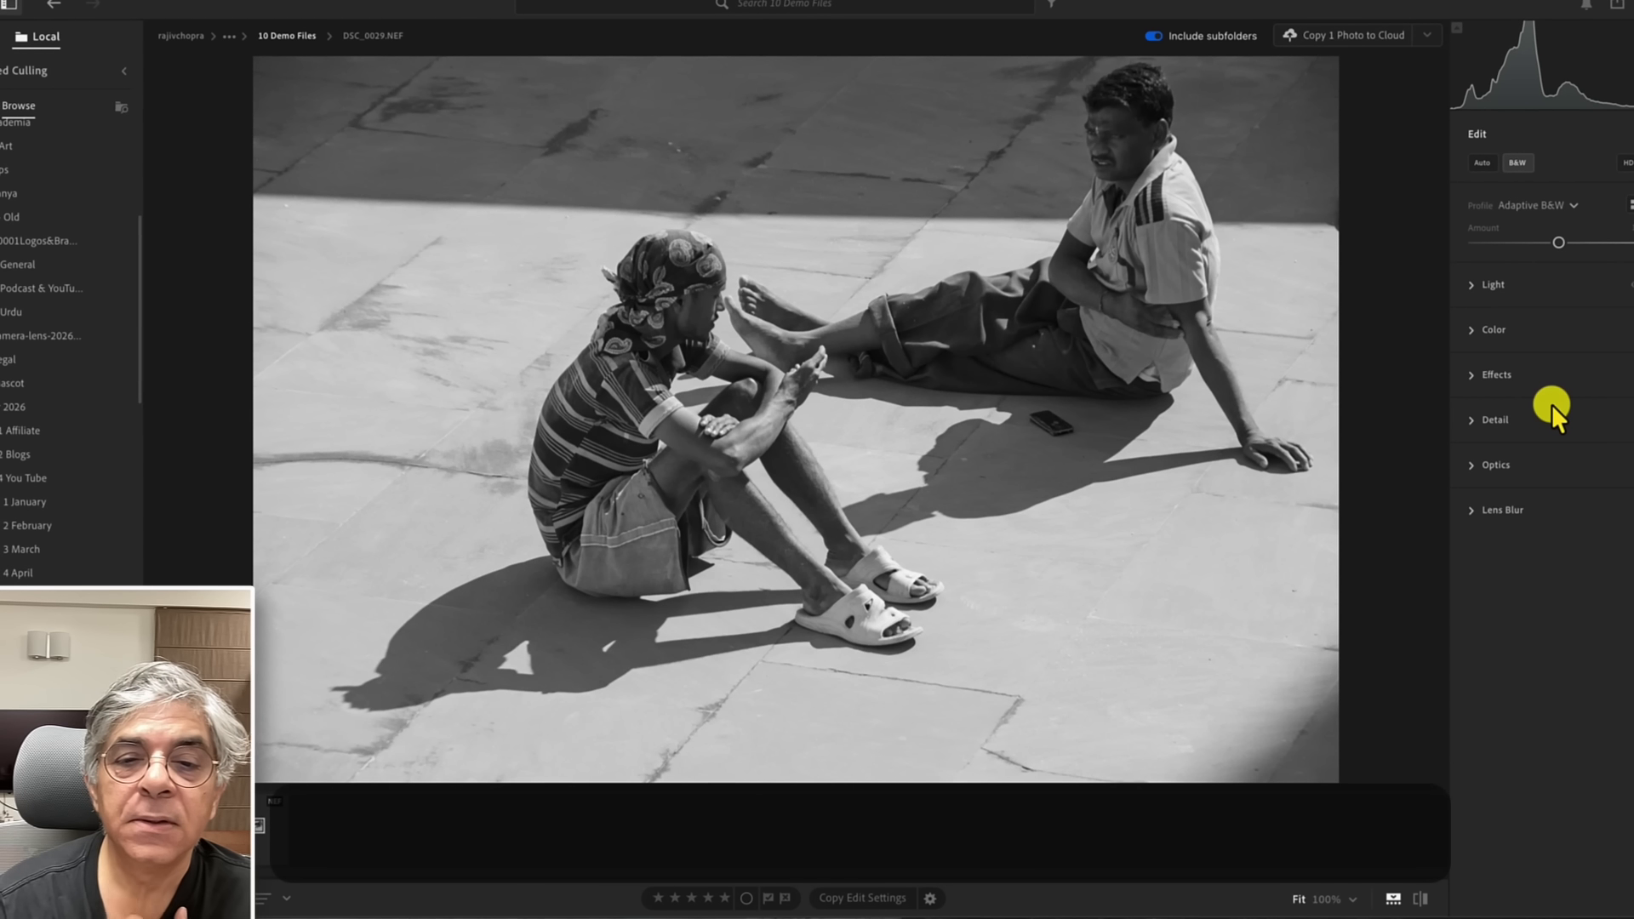
click(1561, 205)
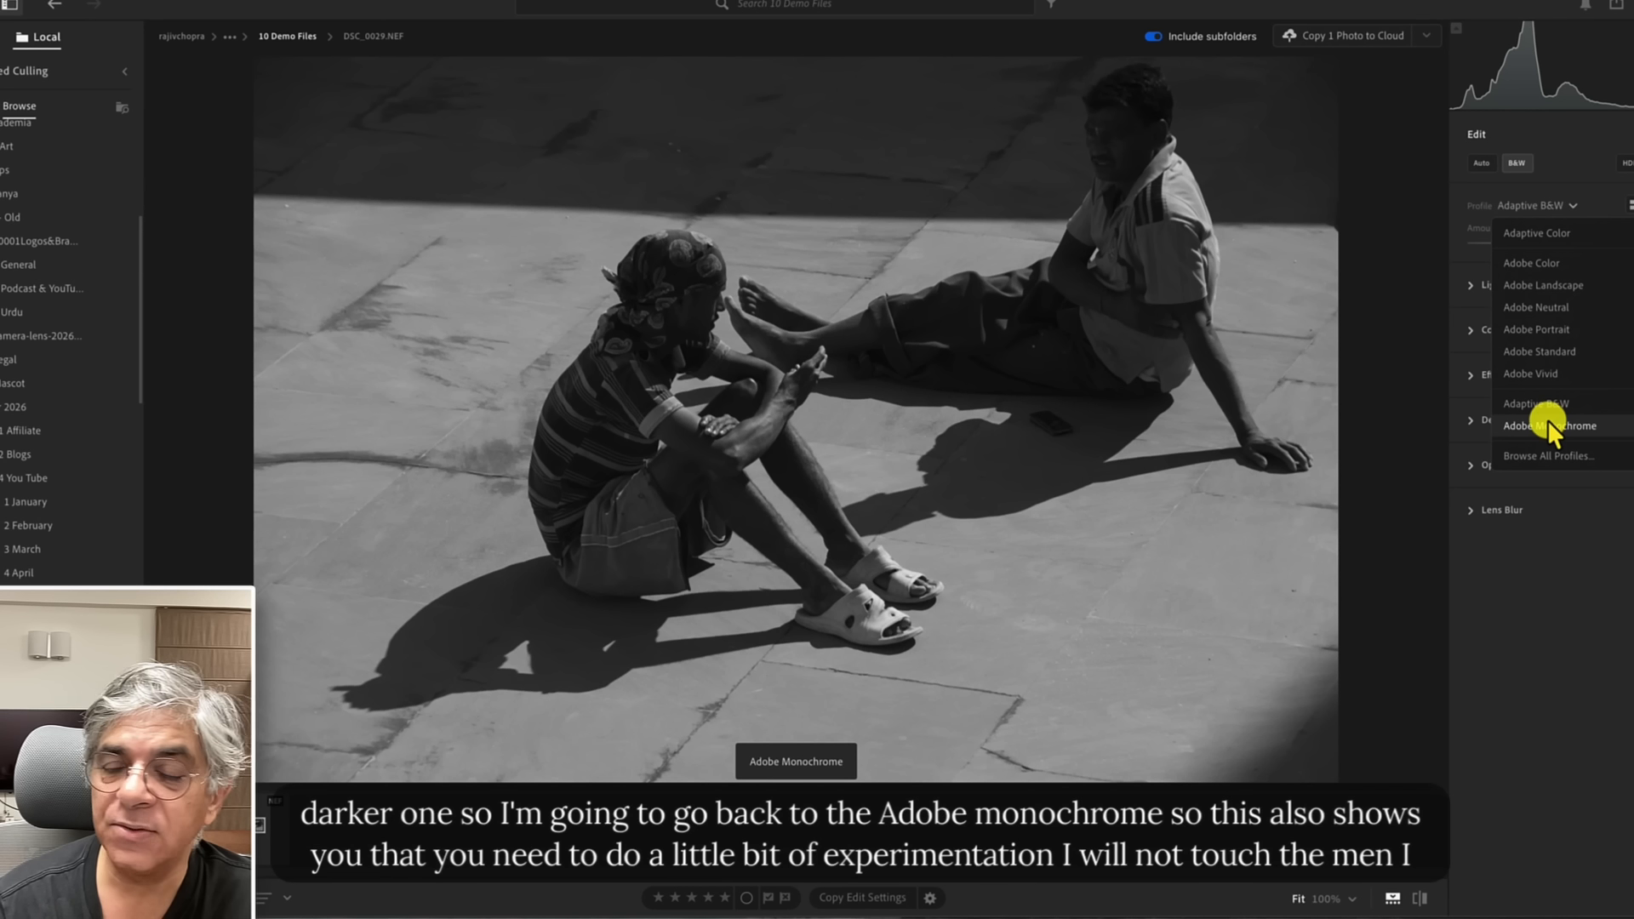
click(1547, 421)
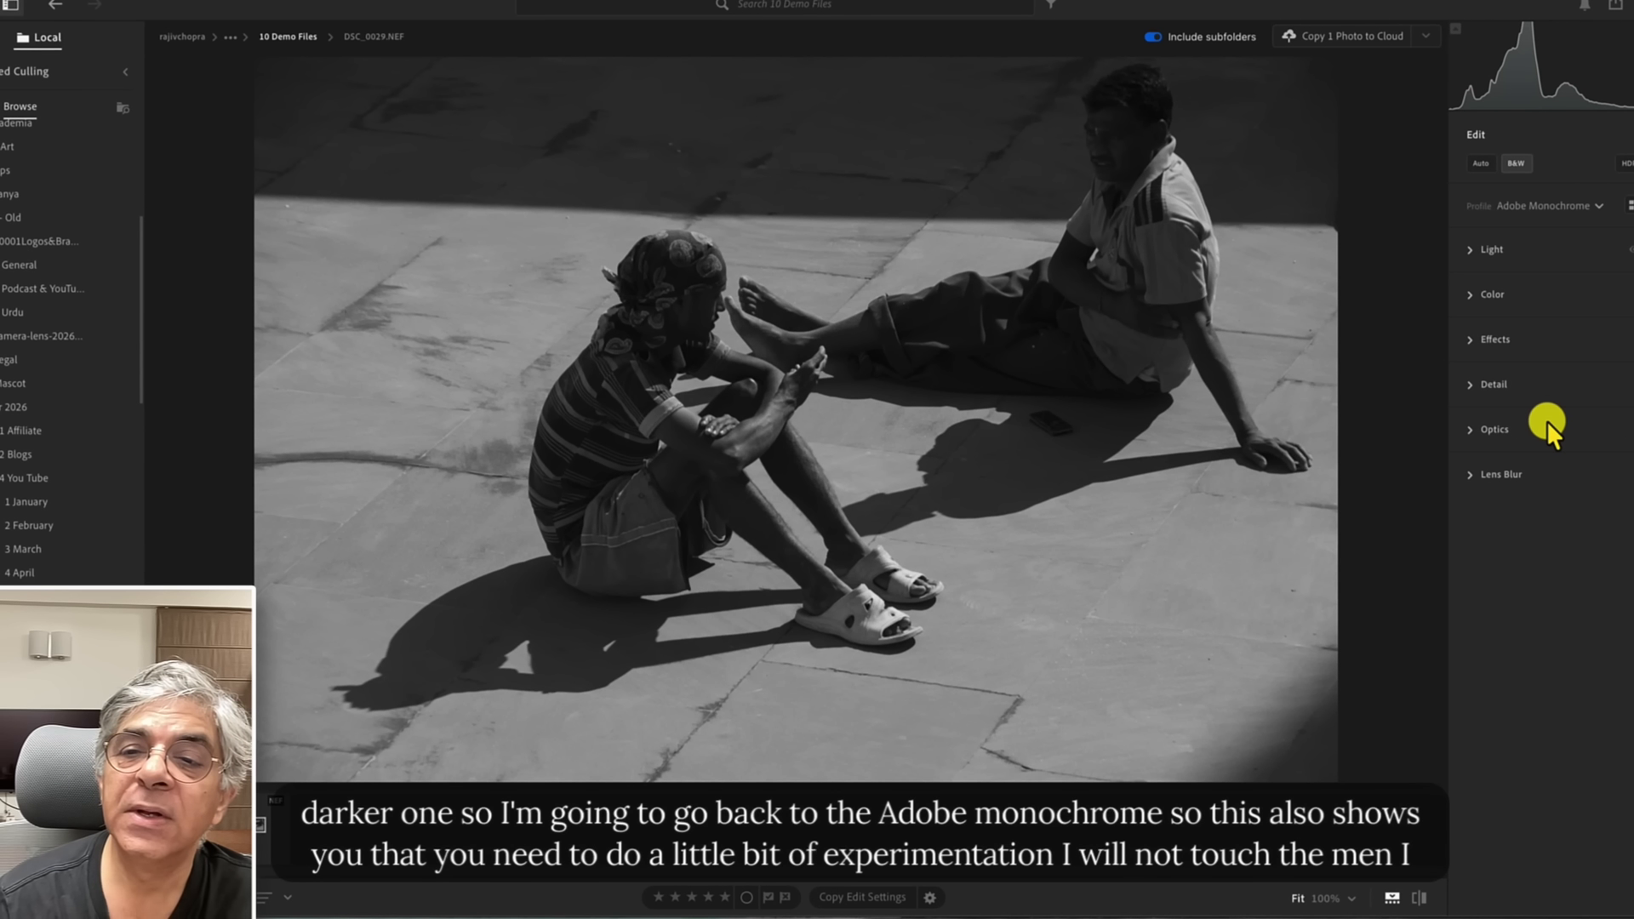
Create a Person 1 mask of the boy's facial skin, body skin and lips, and raise its Exposure slightly.
click(1472, 252)
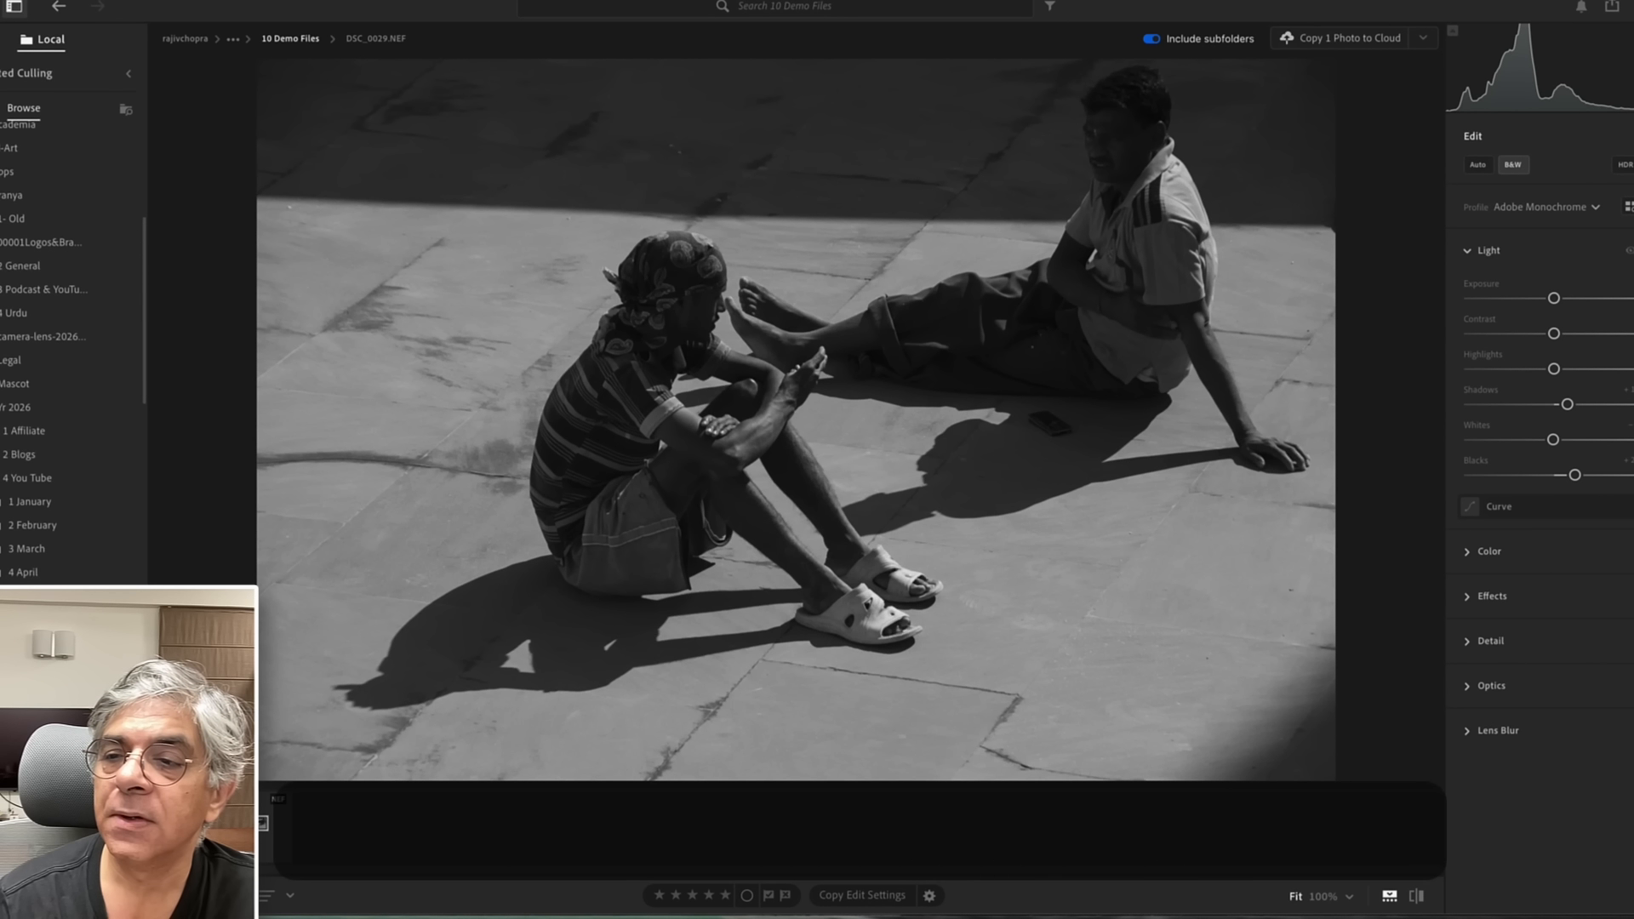
key(m)
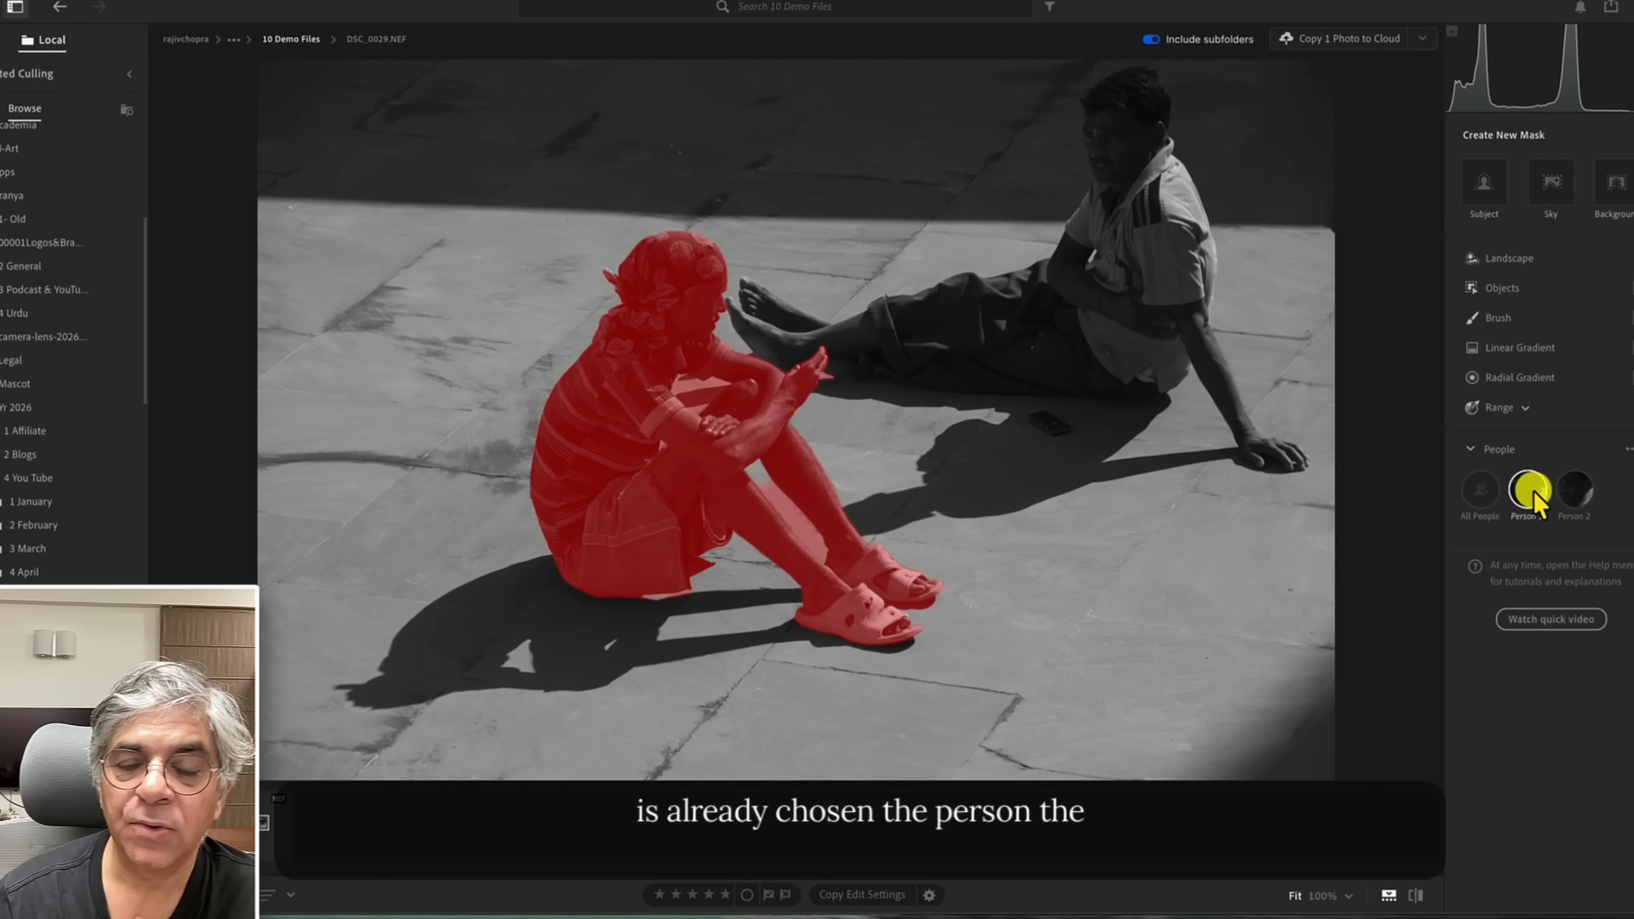
click(1530, 494)
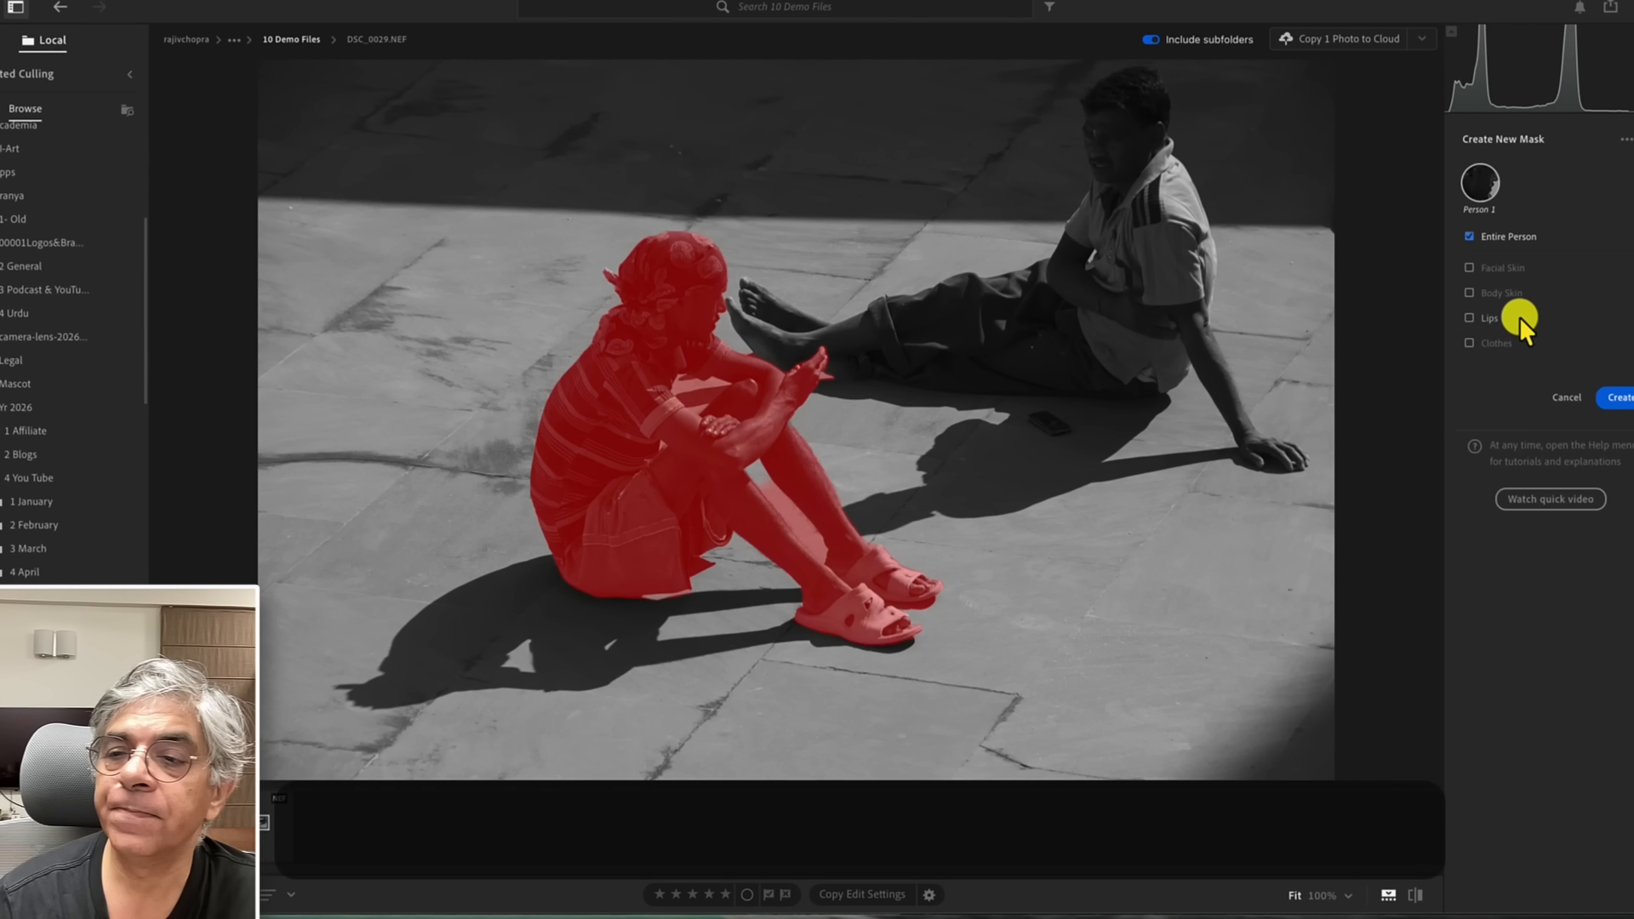
click(1465, 266)
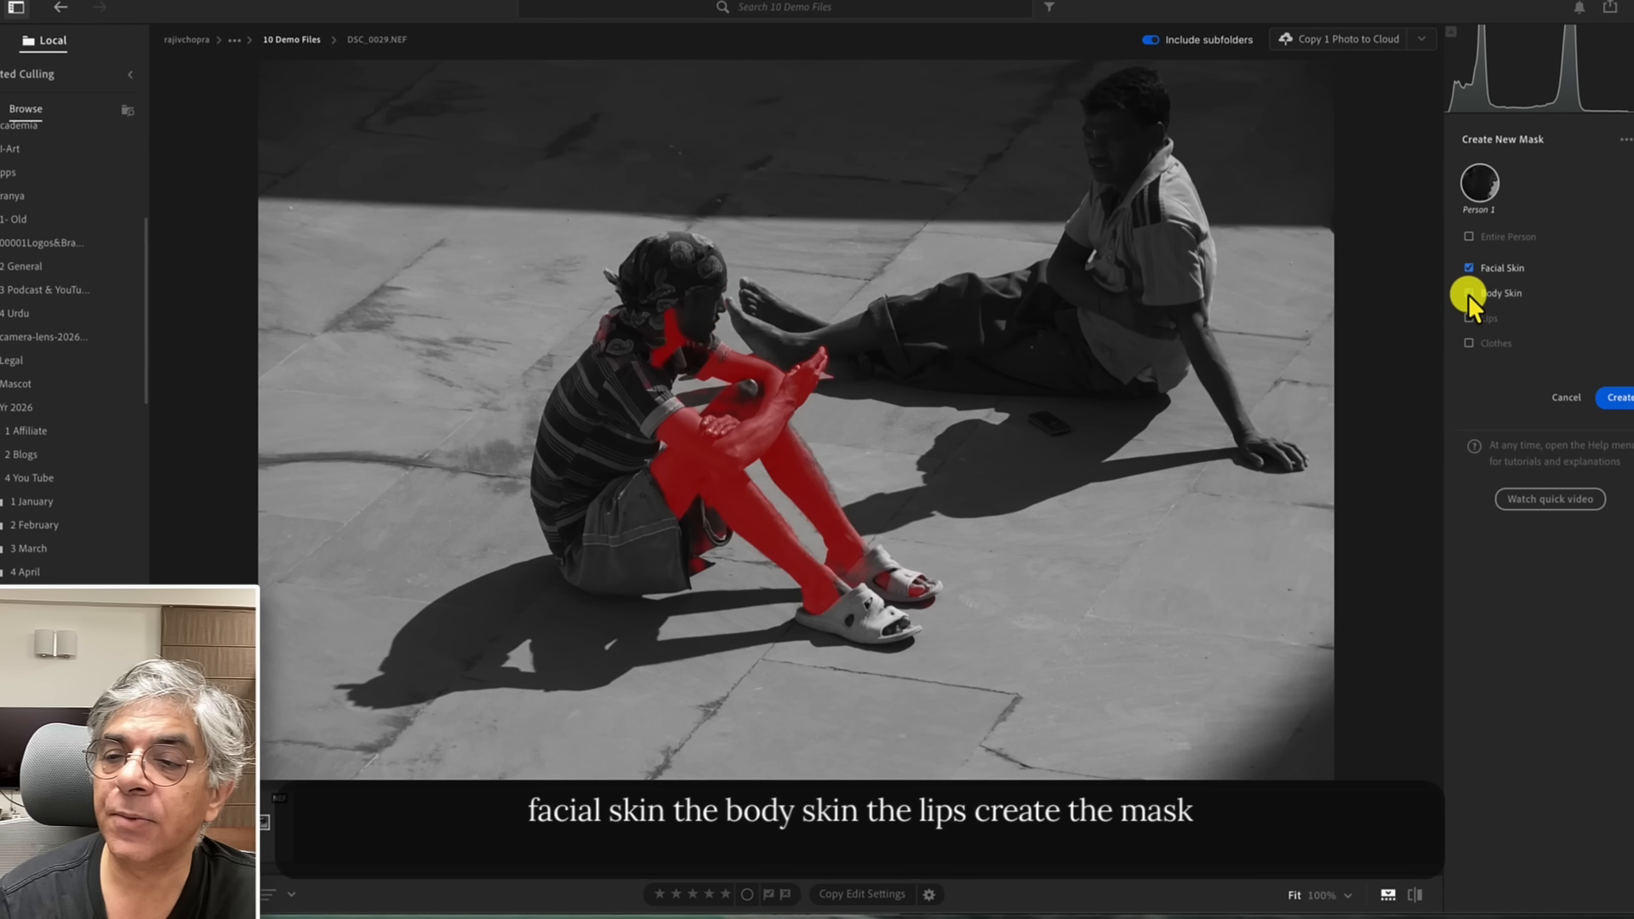
click(1468, 293)
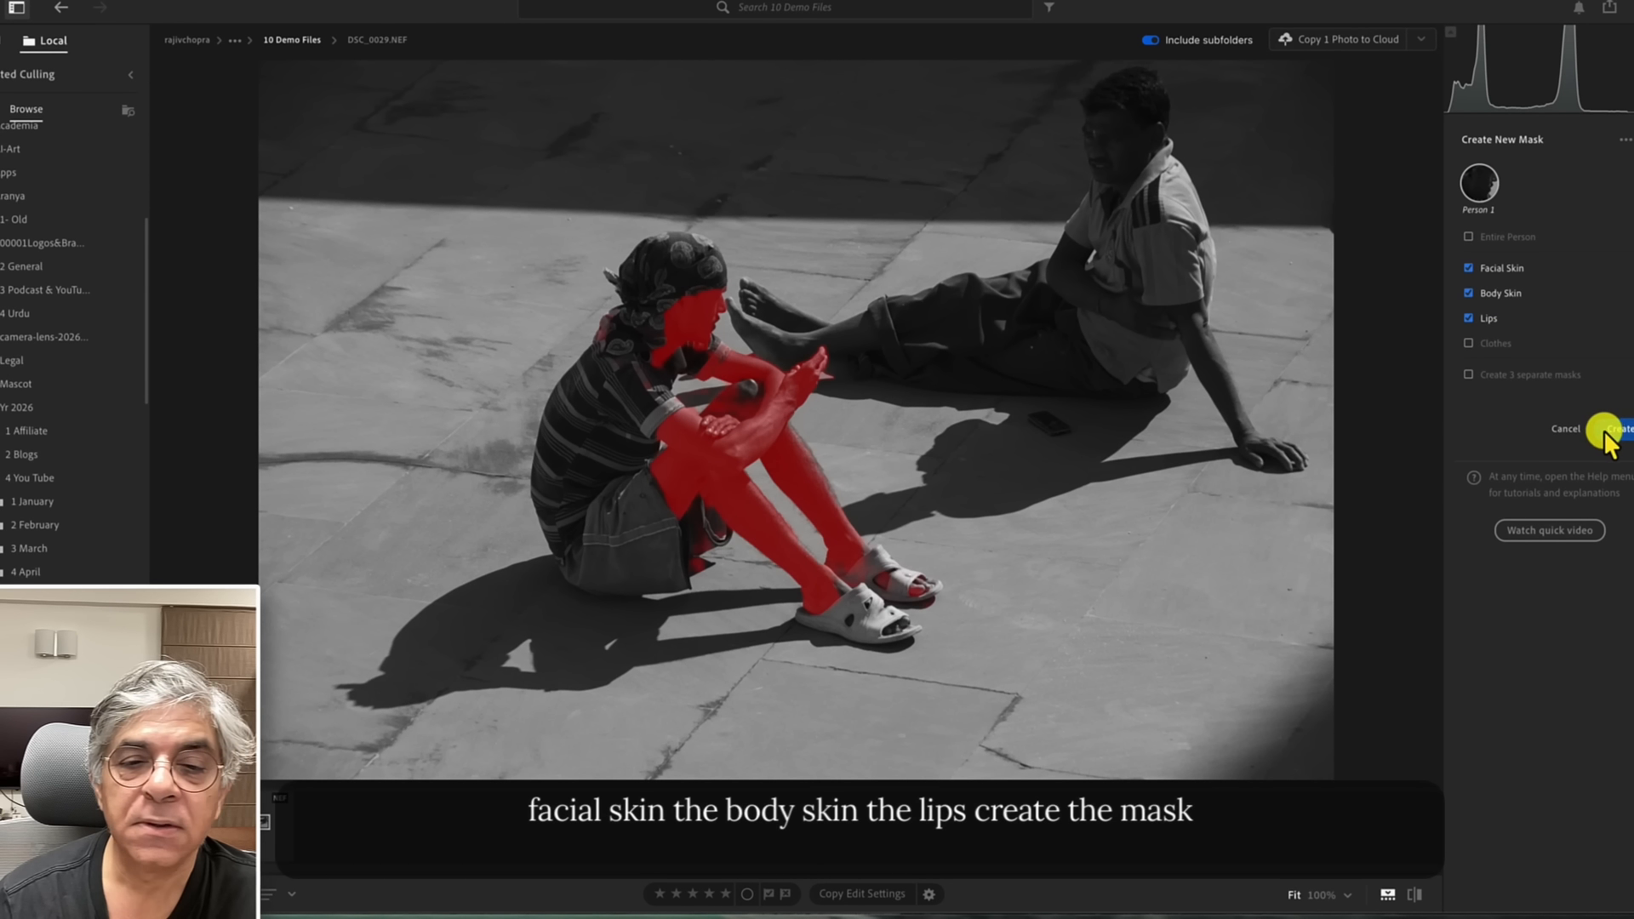
click(1603, 430)
click(1467, 288)
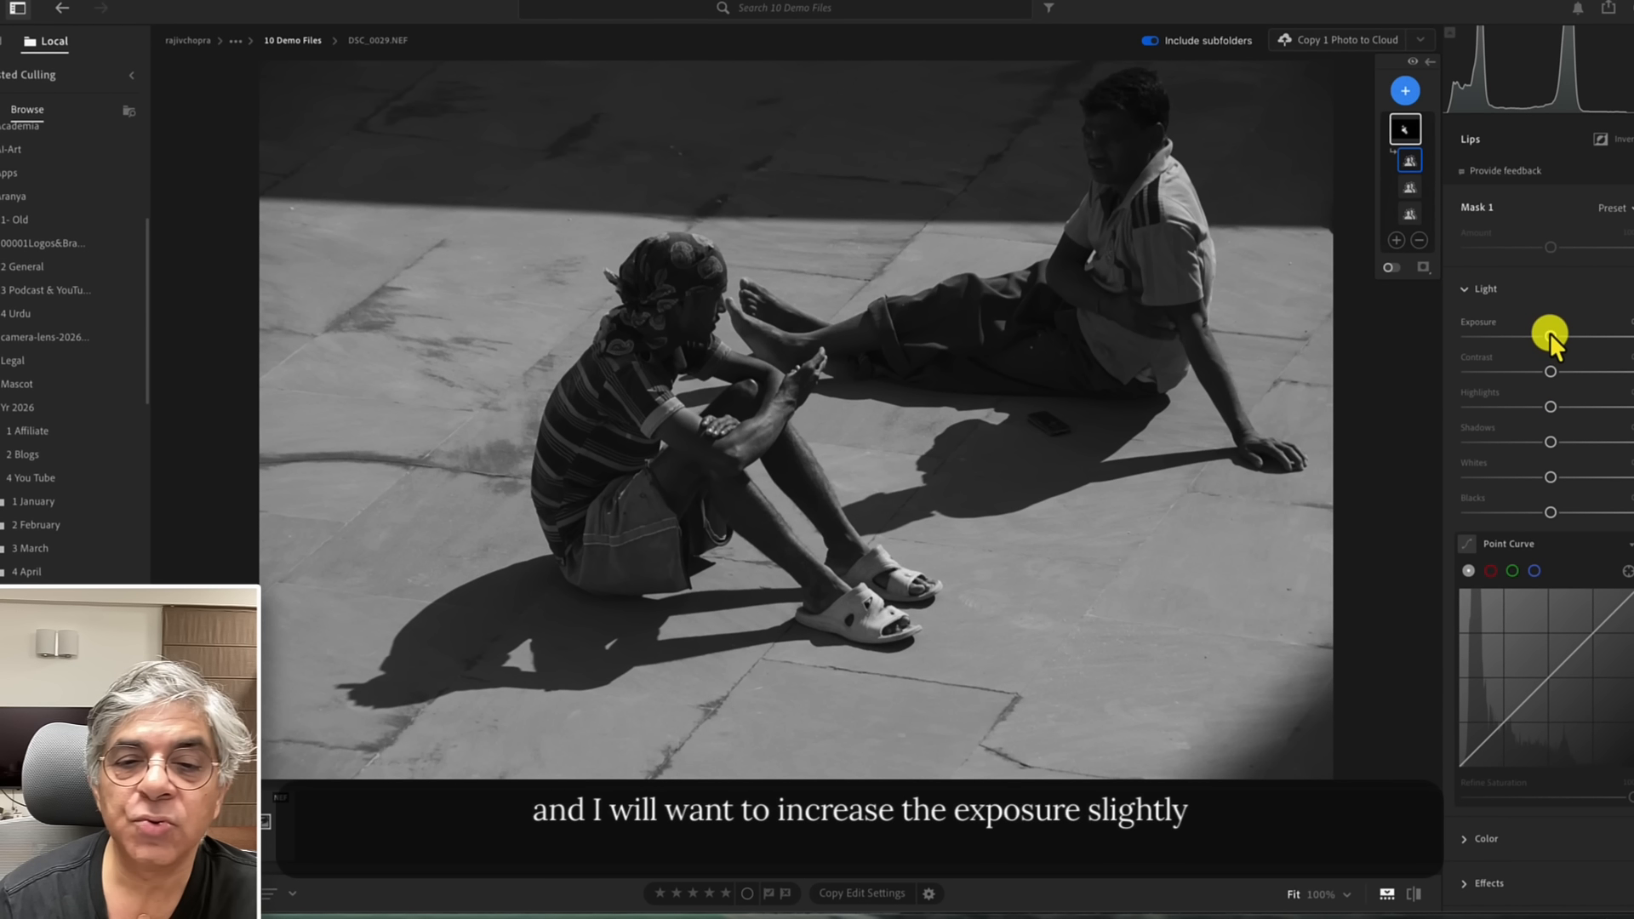
drag(1549, 334, 1562, 331)
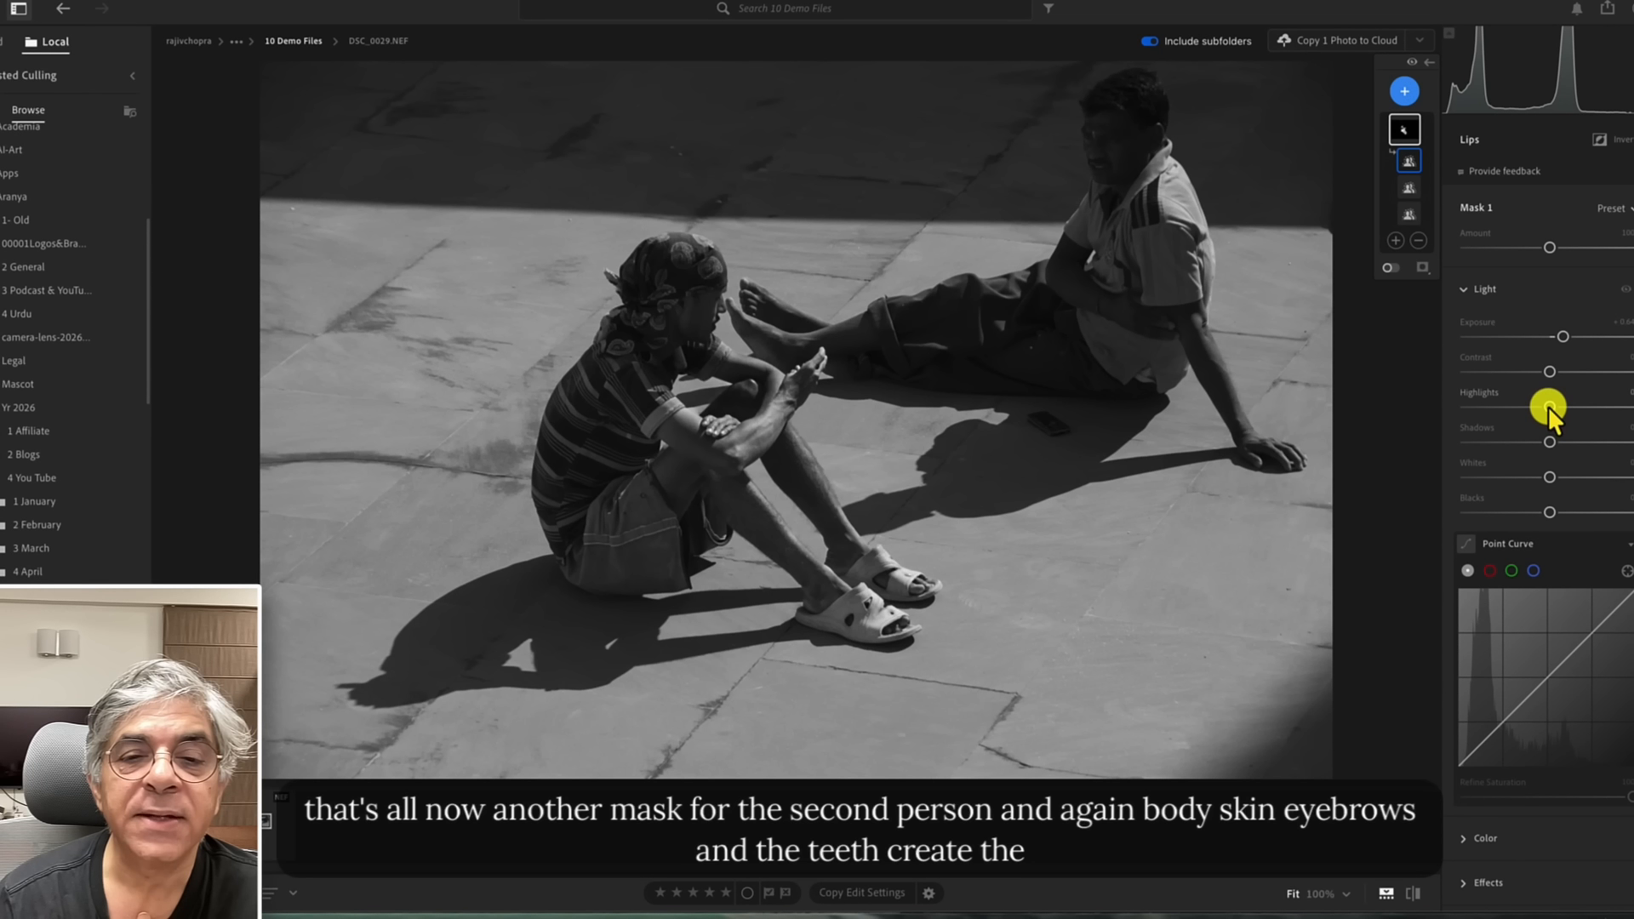
Create a Person 2 mask of the man's body skin, eyebrows, eye sclera, iris and pupil, lips and teeth.
click(1406, 94)
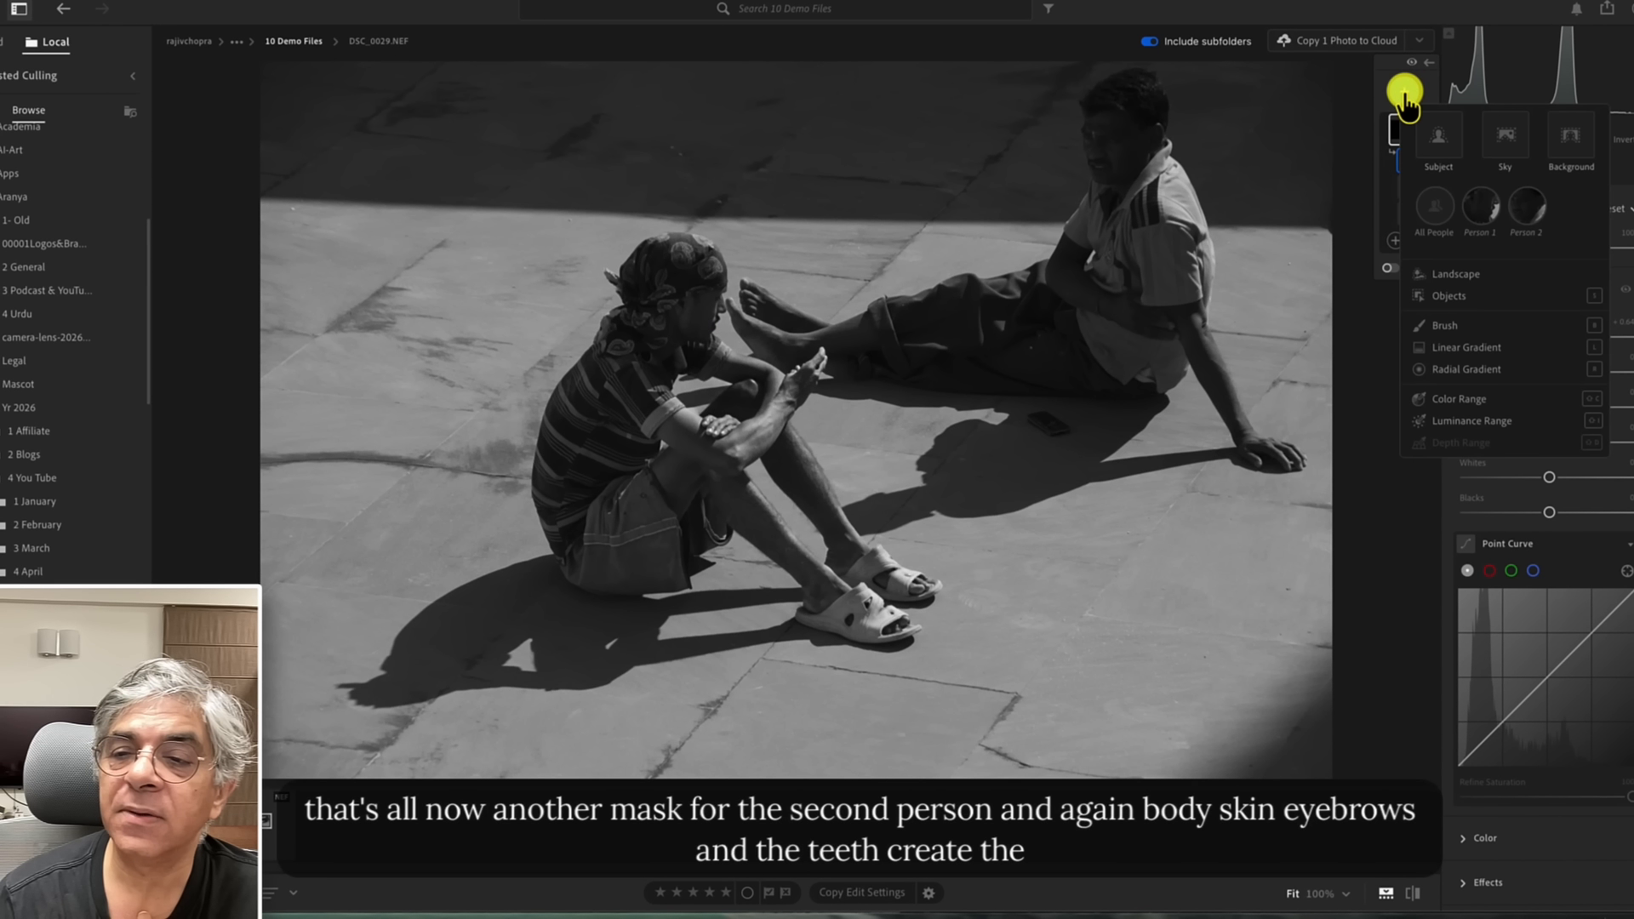
click(1524, 204)
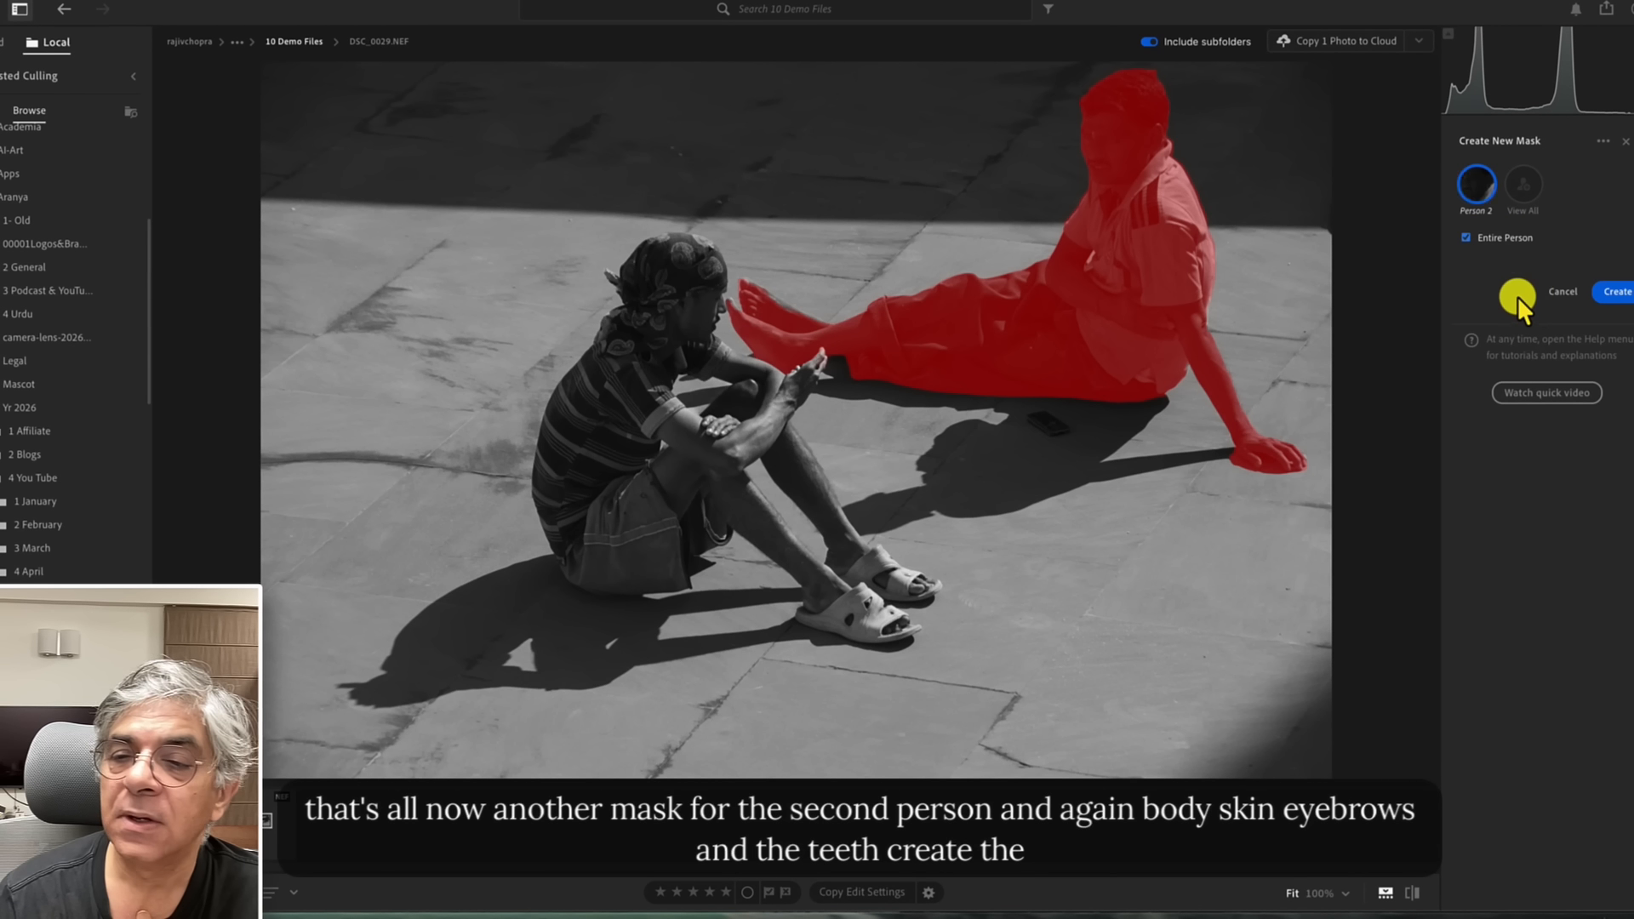
click(1466, 293)
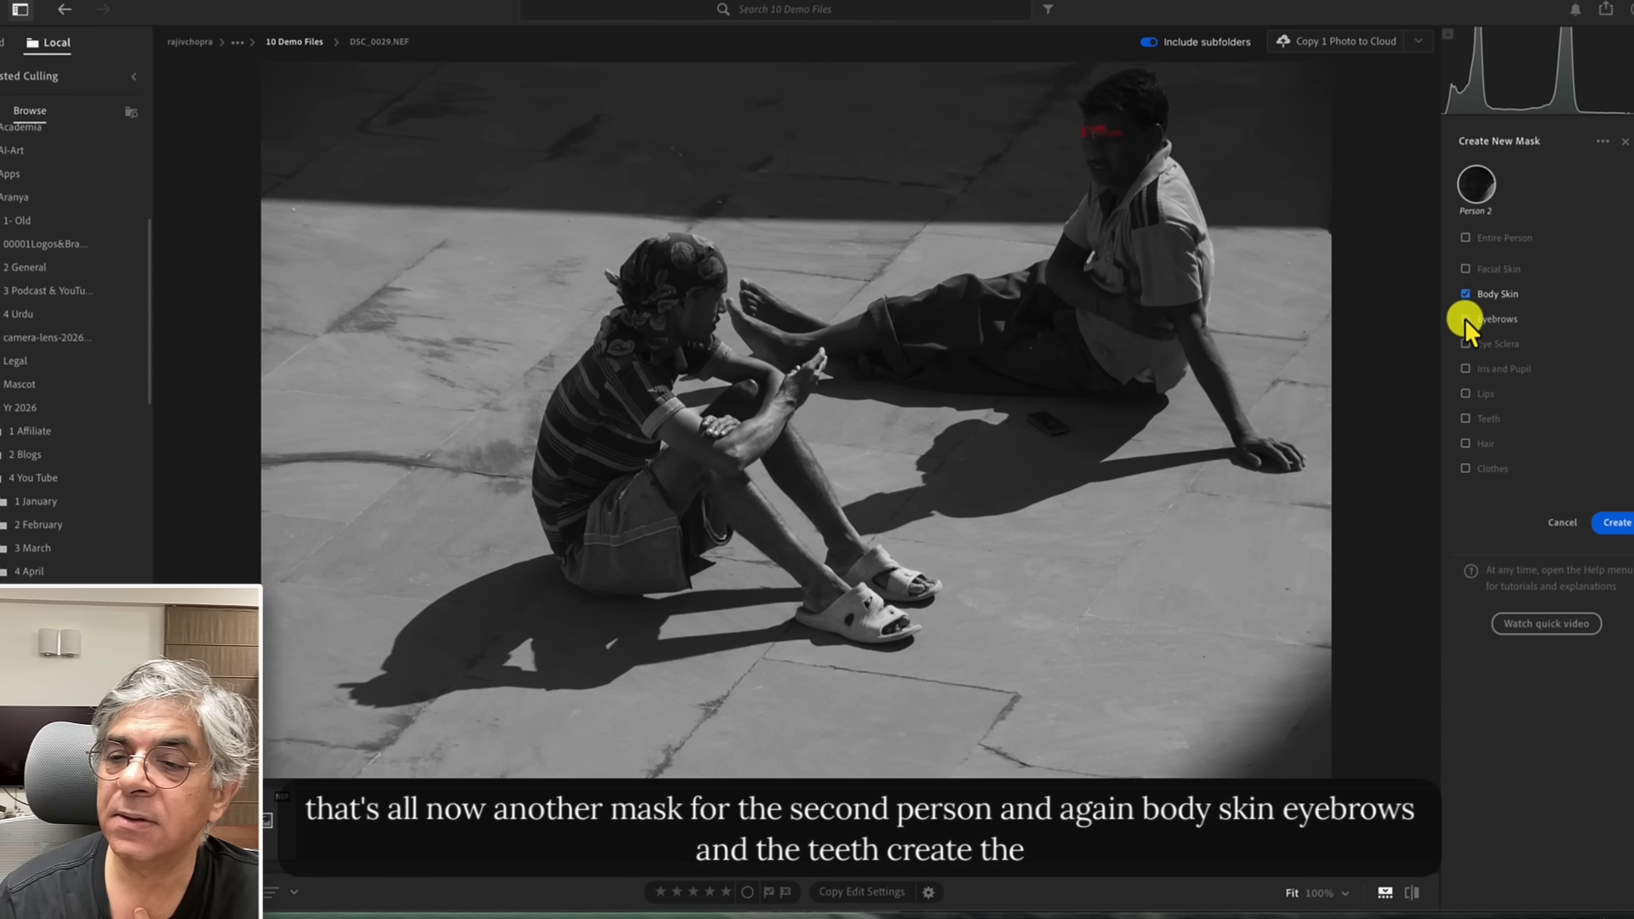
click(1464, 318)
click(1465, 343)
click(1465, 367)
click(1465, 393)
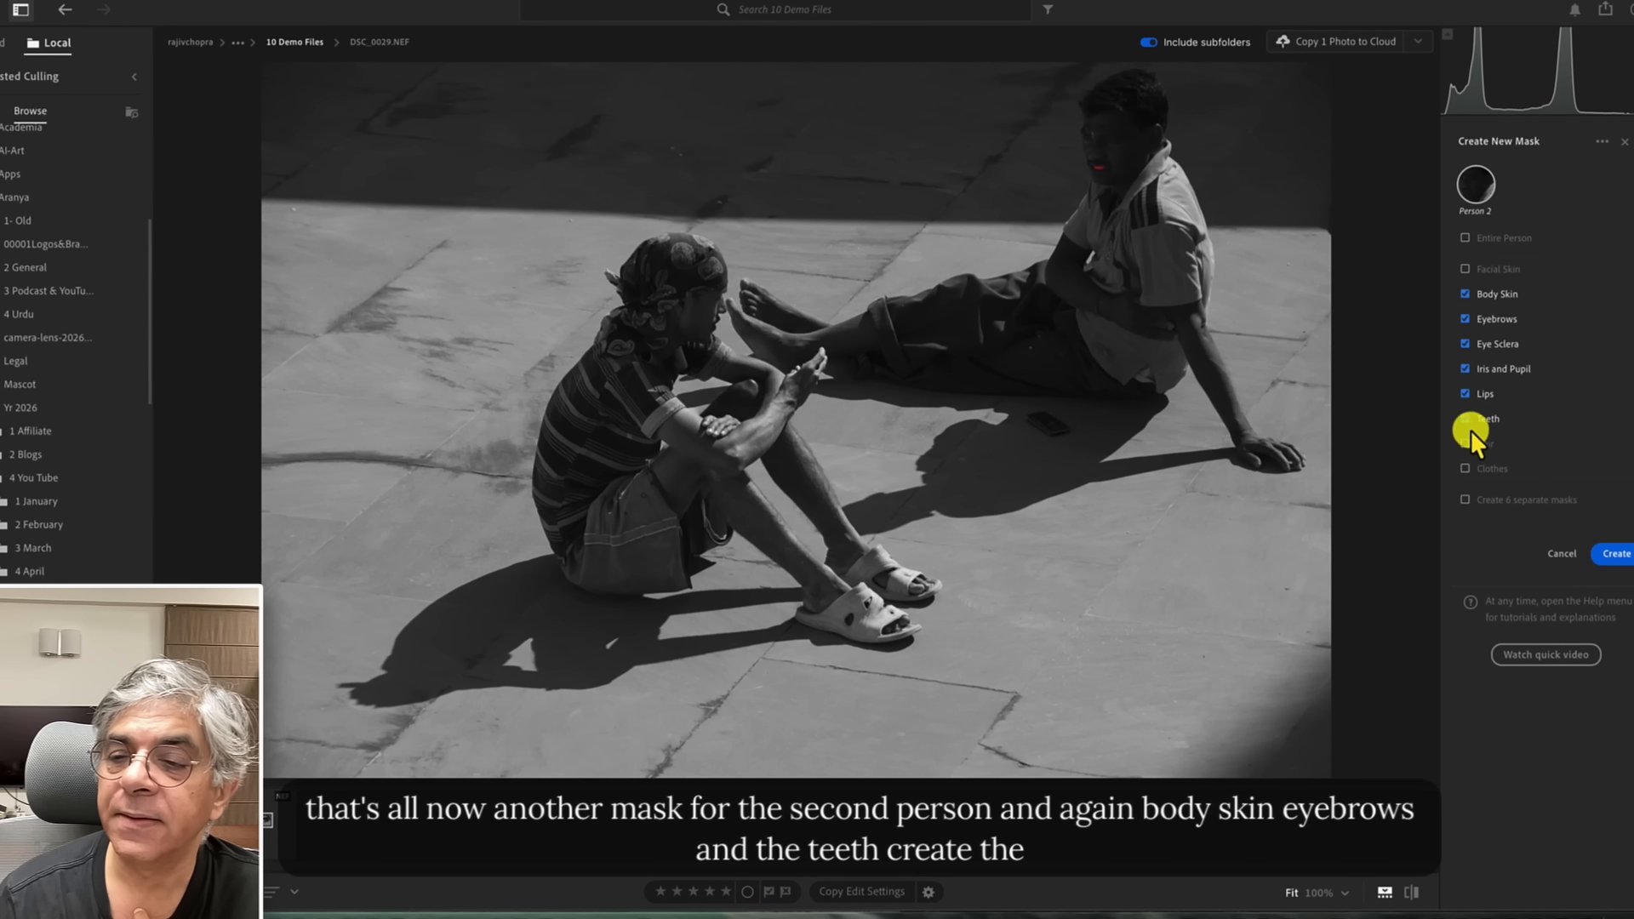
click(1612, 554)
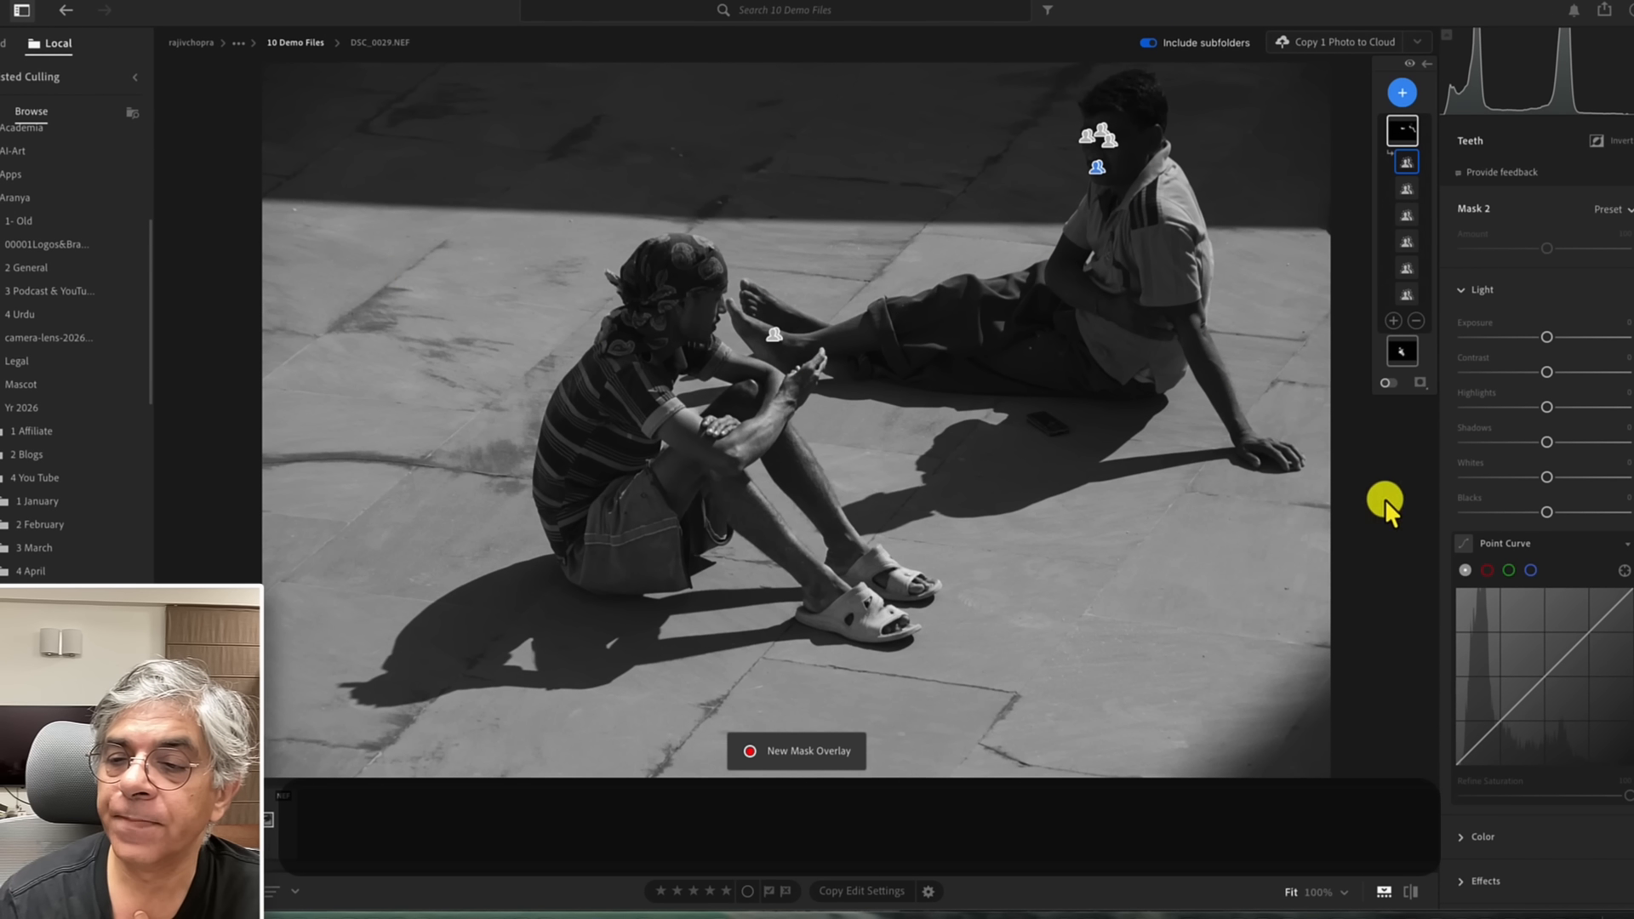
Raise this mask's Highlights to about +21 and its Exposure slightly.
drag(1546, 407, 1565, 407)
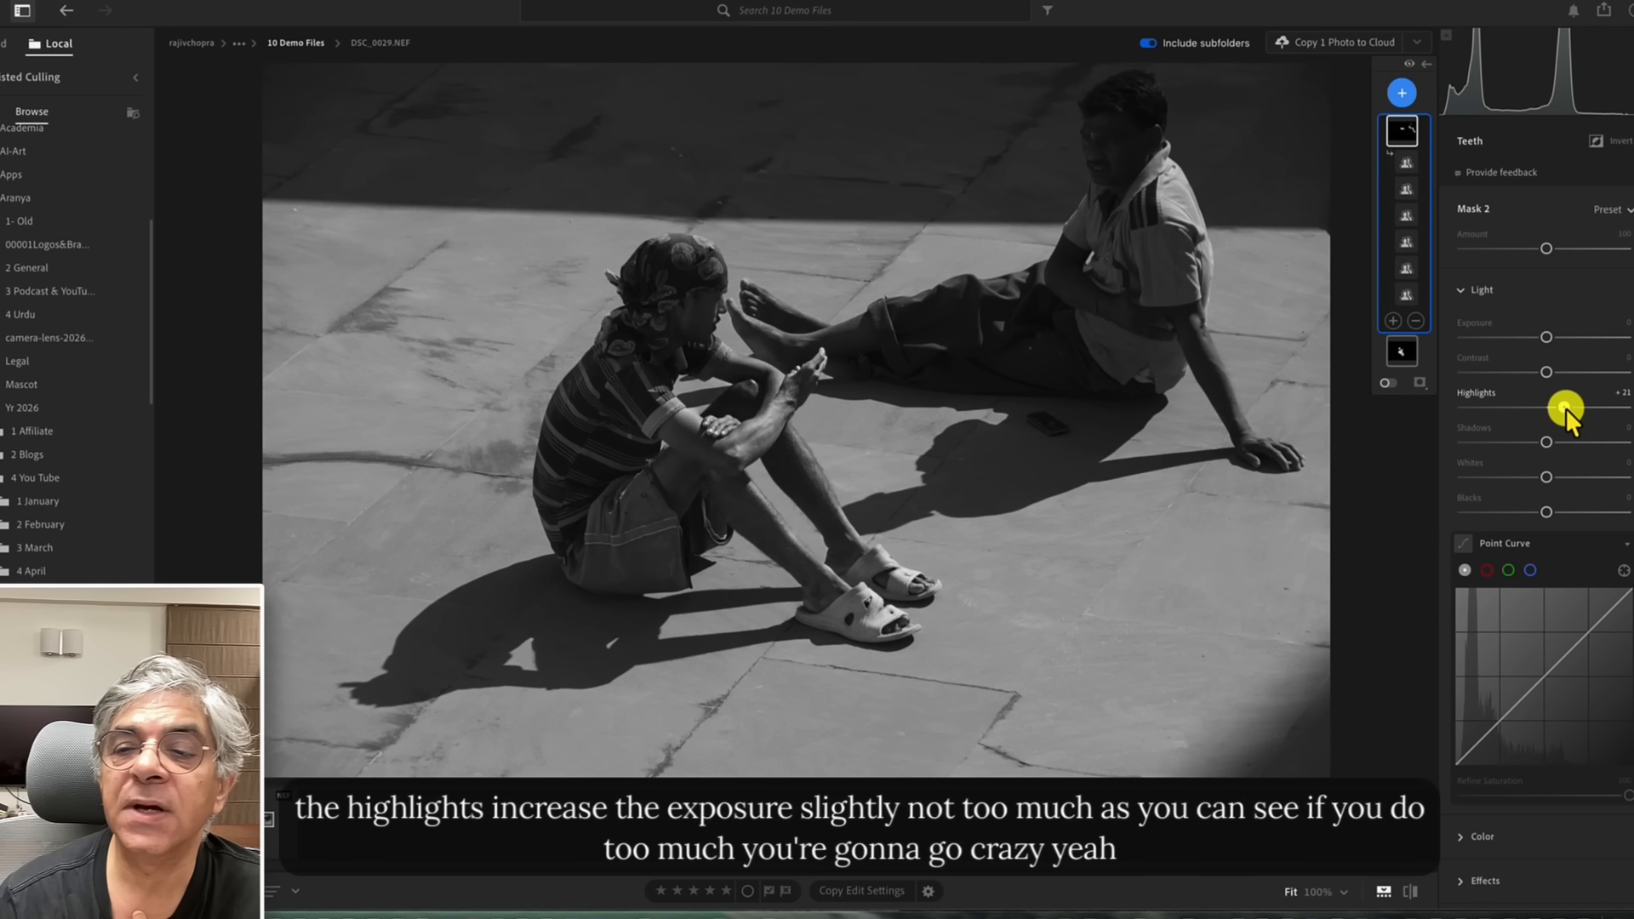
mouse_move(1548, 335)
mouse_down()
mouse_move(1576, 335)
mouse_move(1549, 344)
mouse_up()
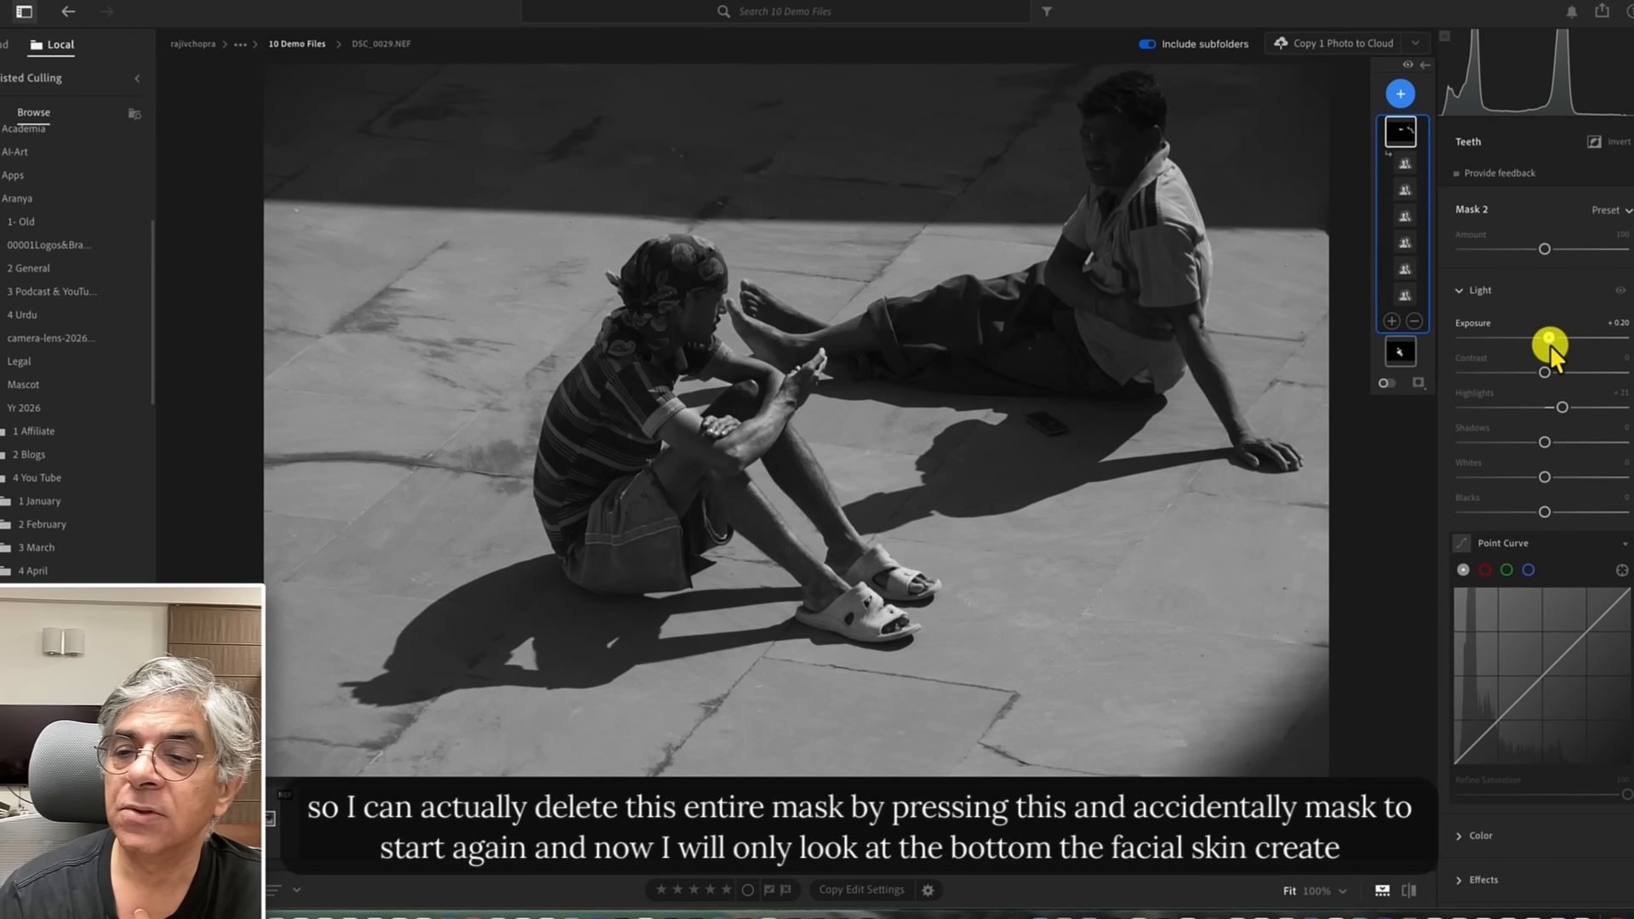
Delete the Person 2 mask.
click(1414, 322)
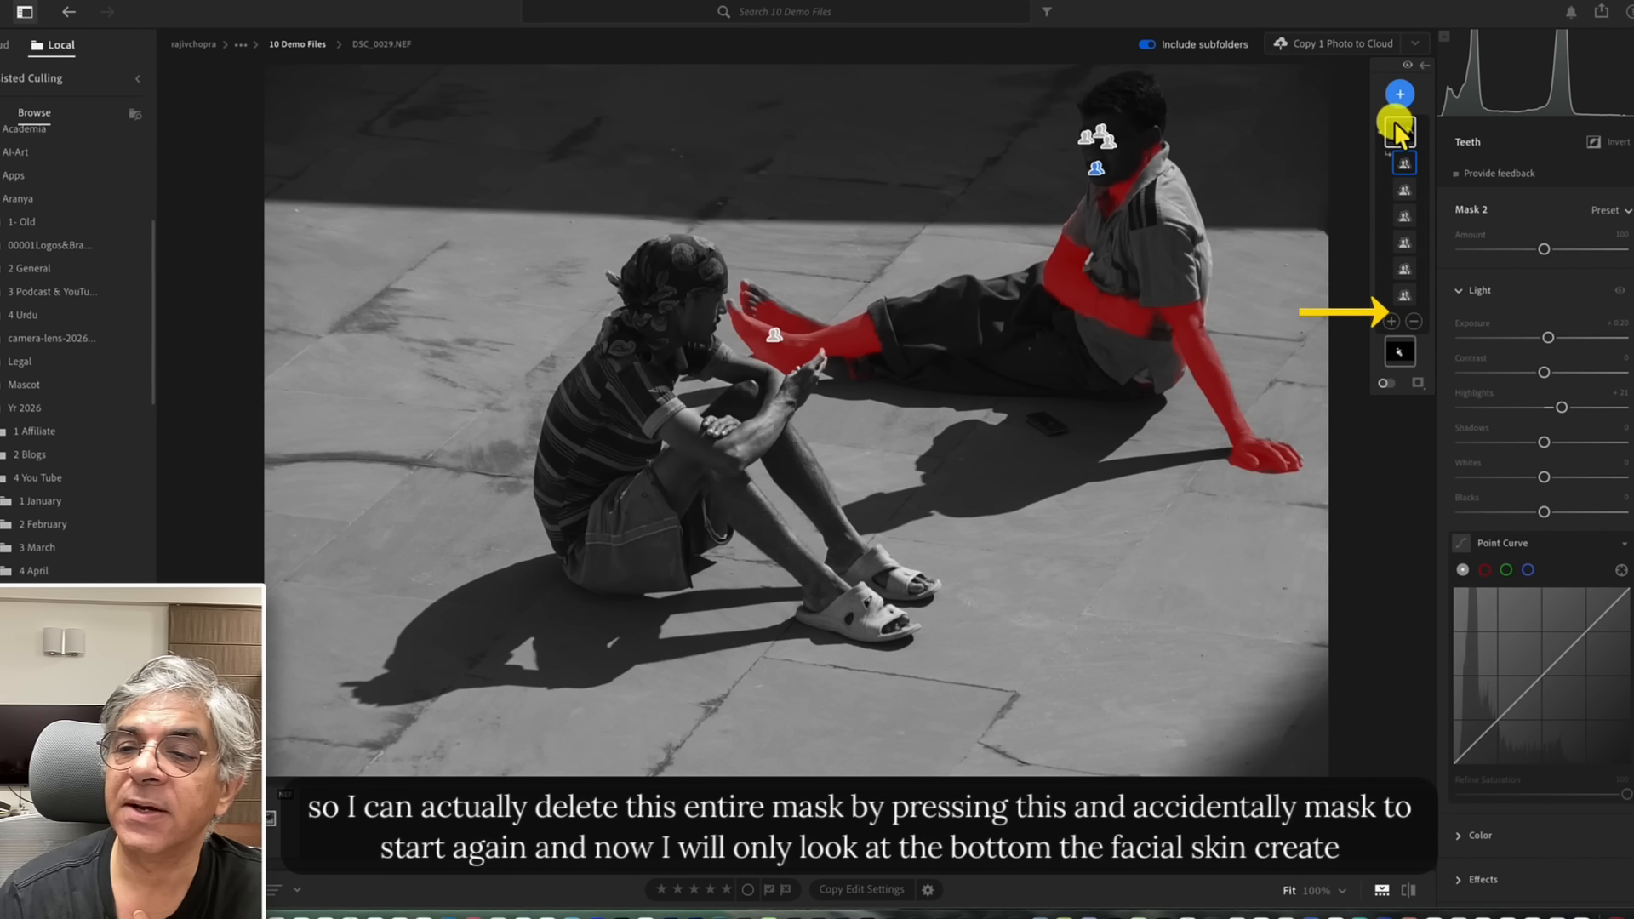
right_click(1396, 124)
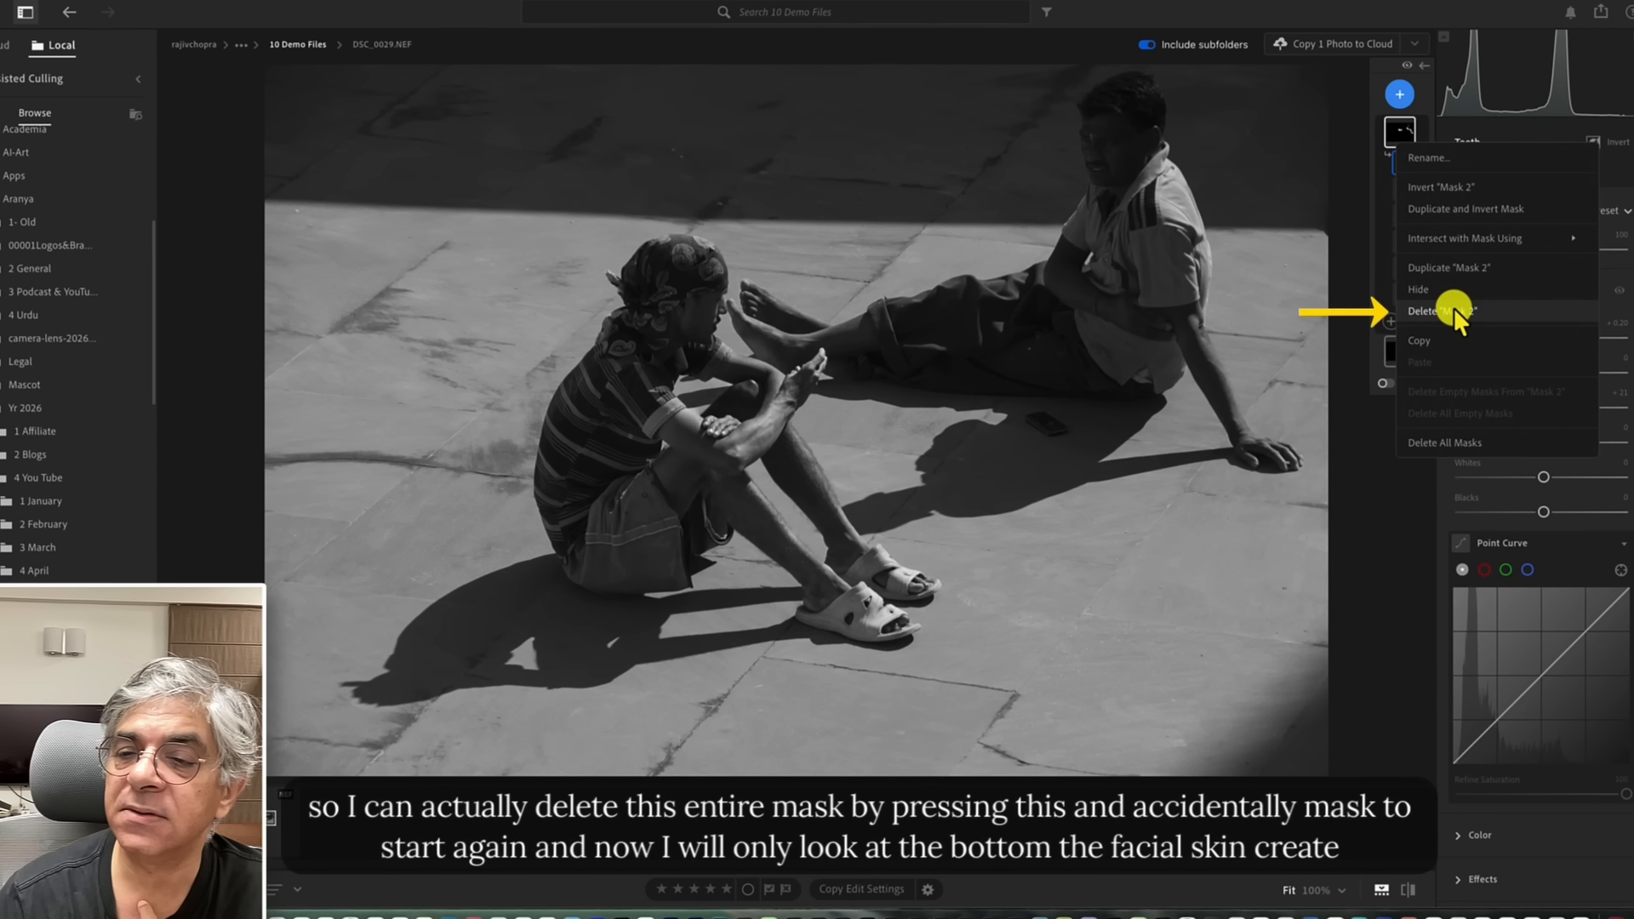
click(1453, 308)
Create a new Person 2 mask of the man's facial skin only and raise its Exposure slightly.
click(1399, 94)
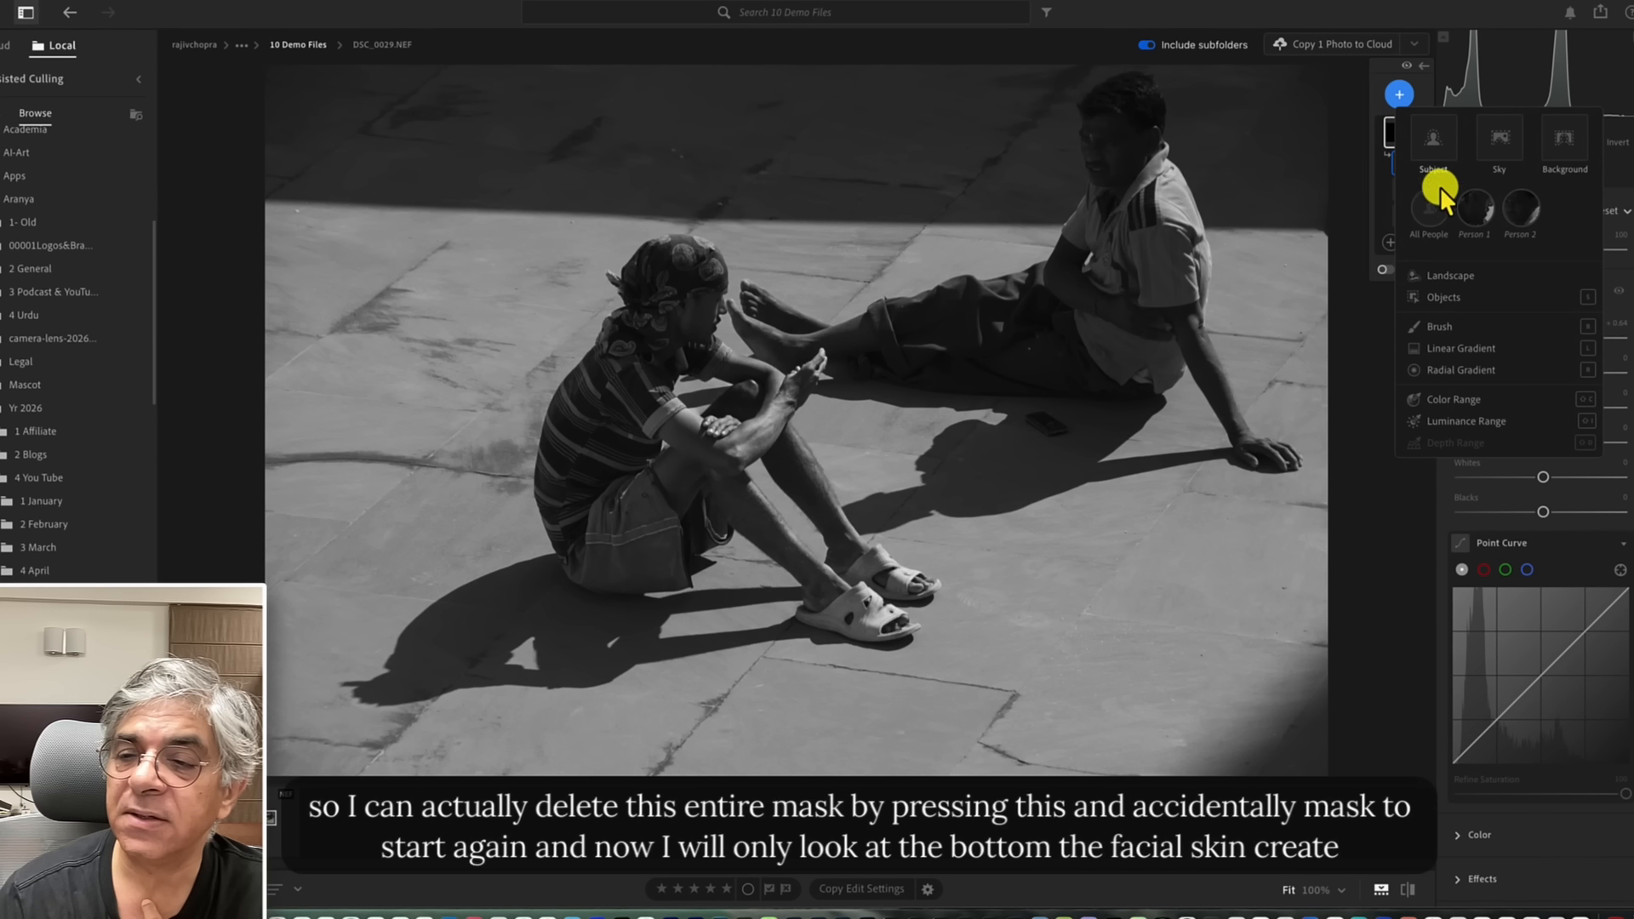
click(1525, 211)
click(1485, 270)
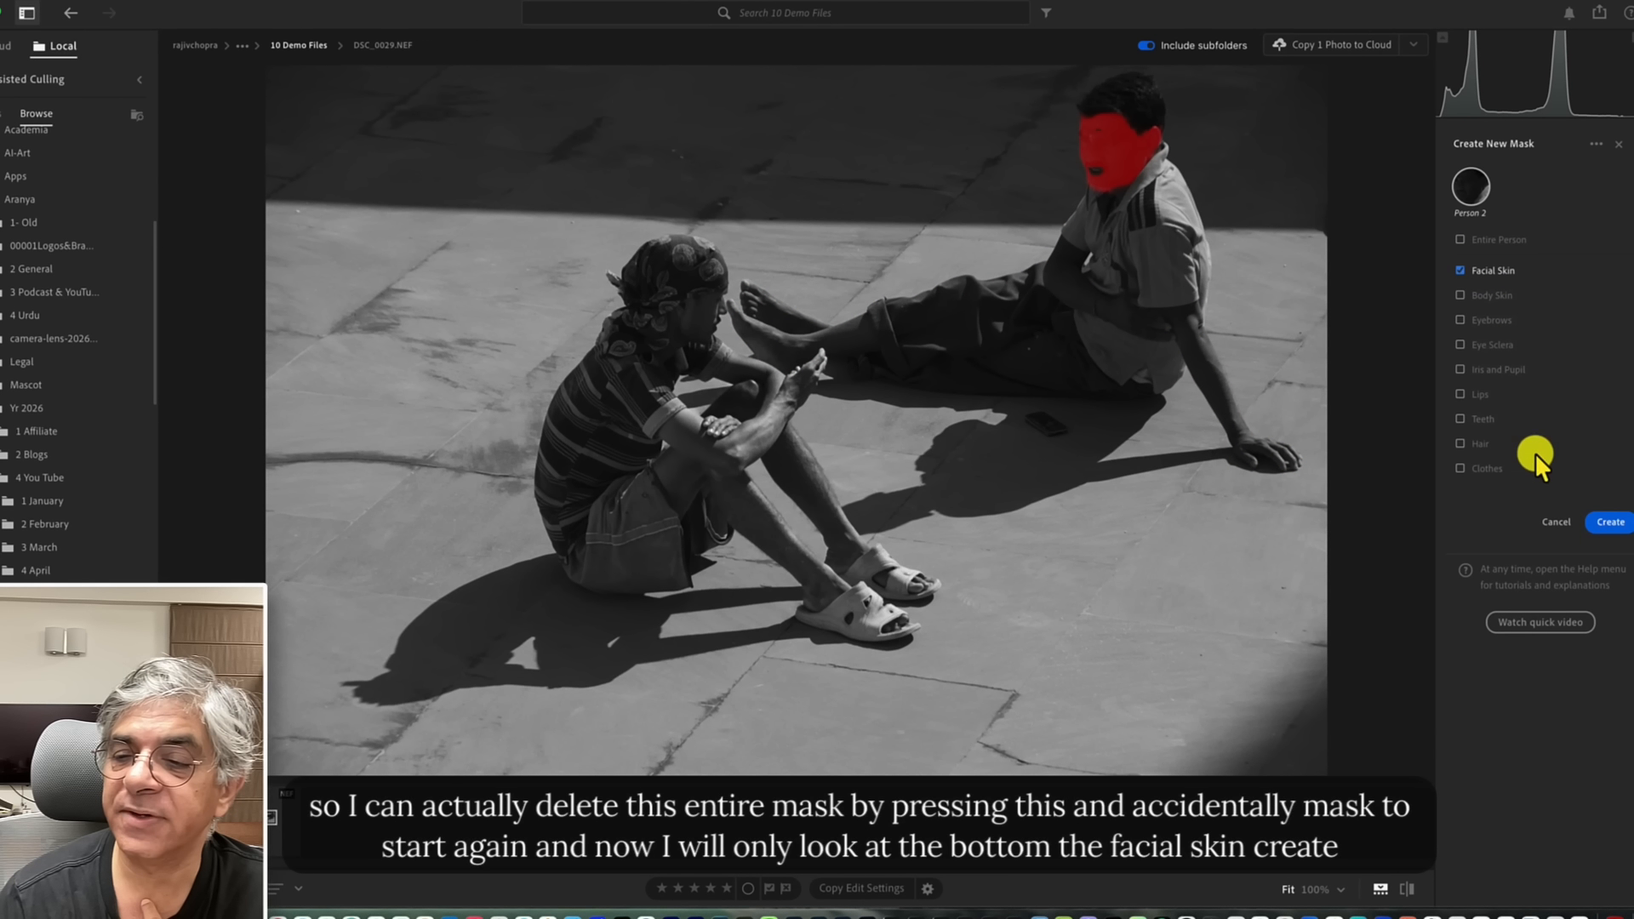
click(1603, 525)
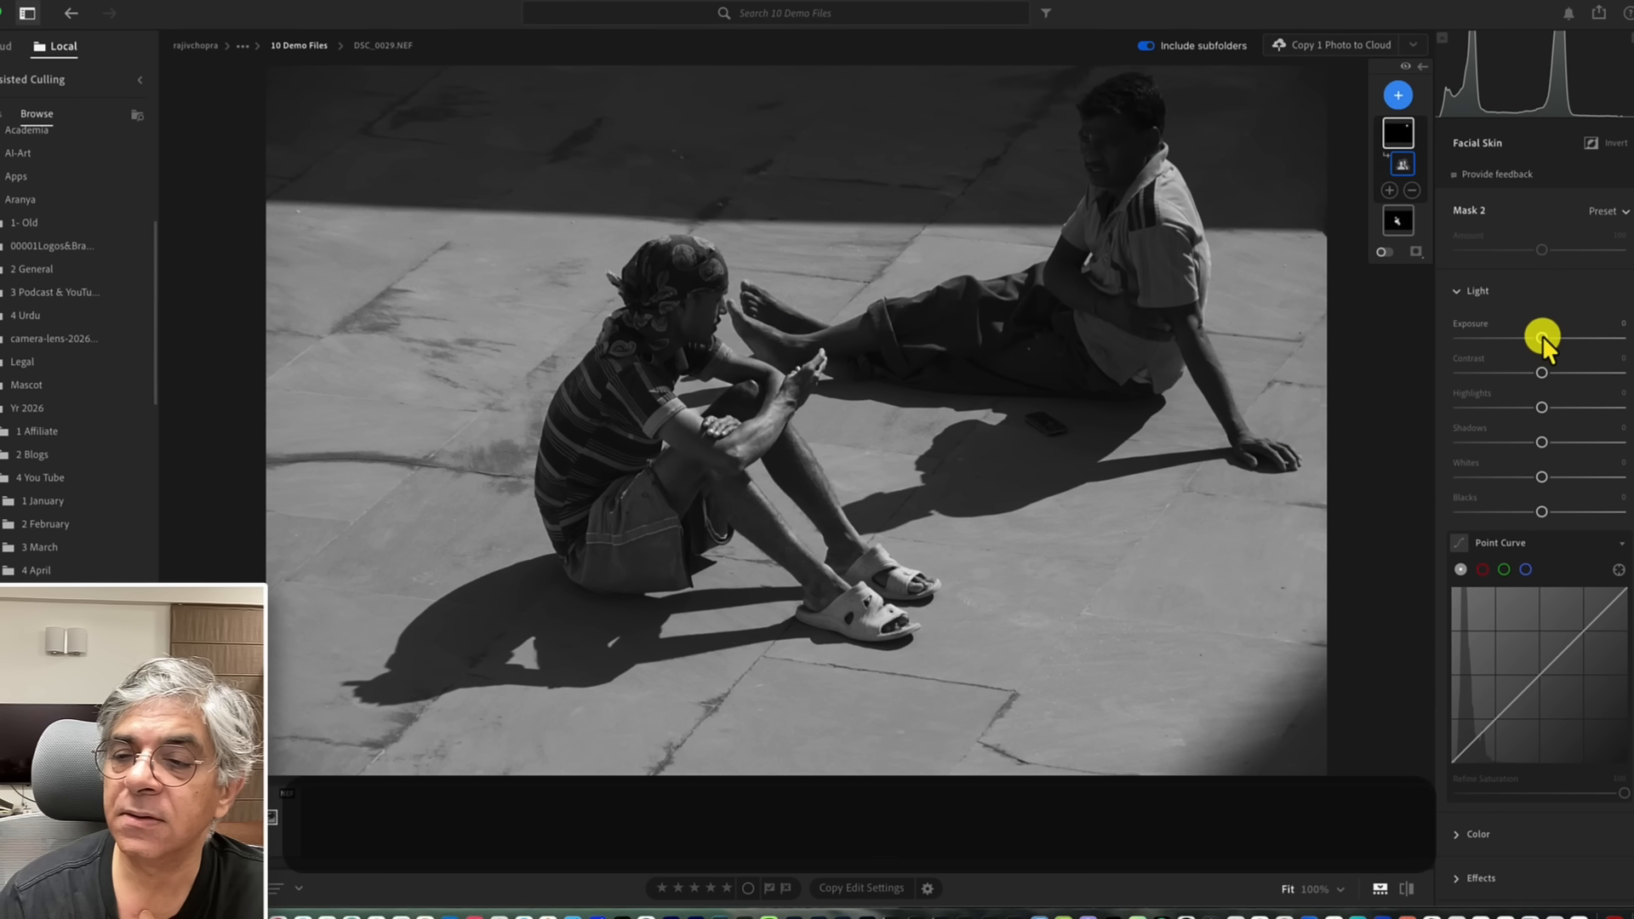
drag(1544, 335, 1549, 335)
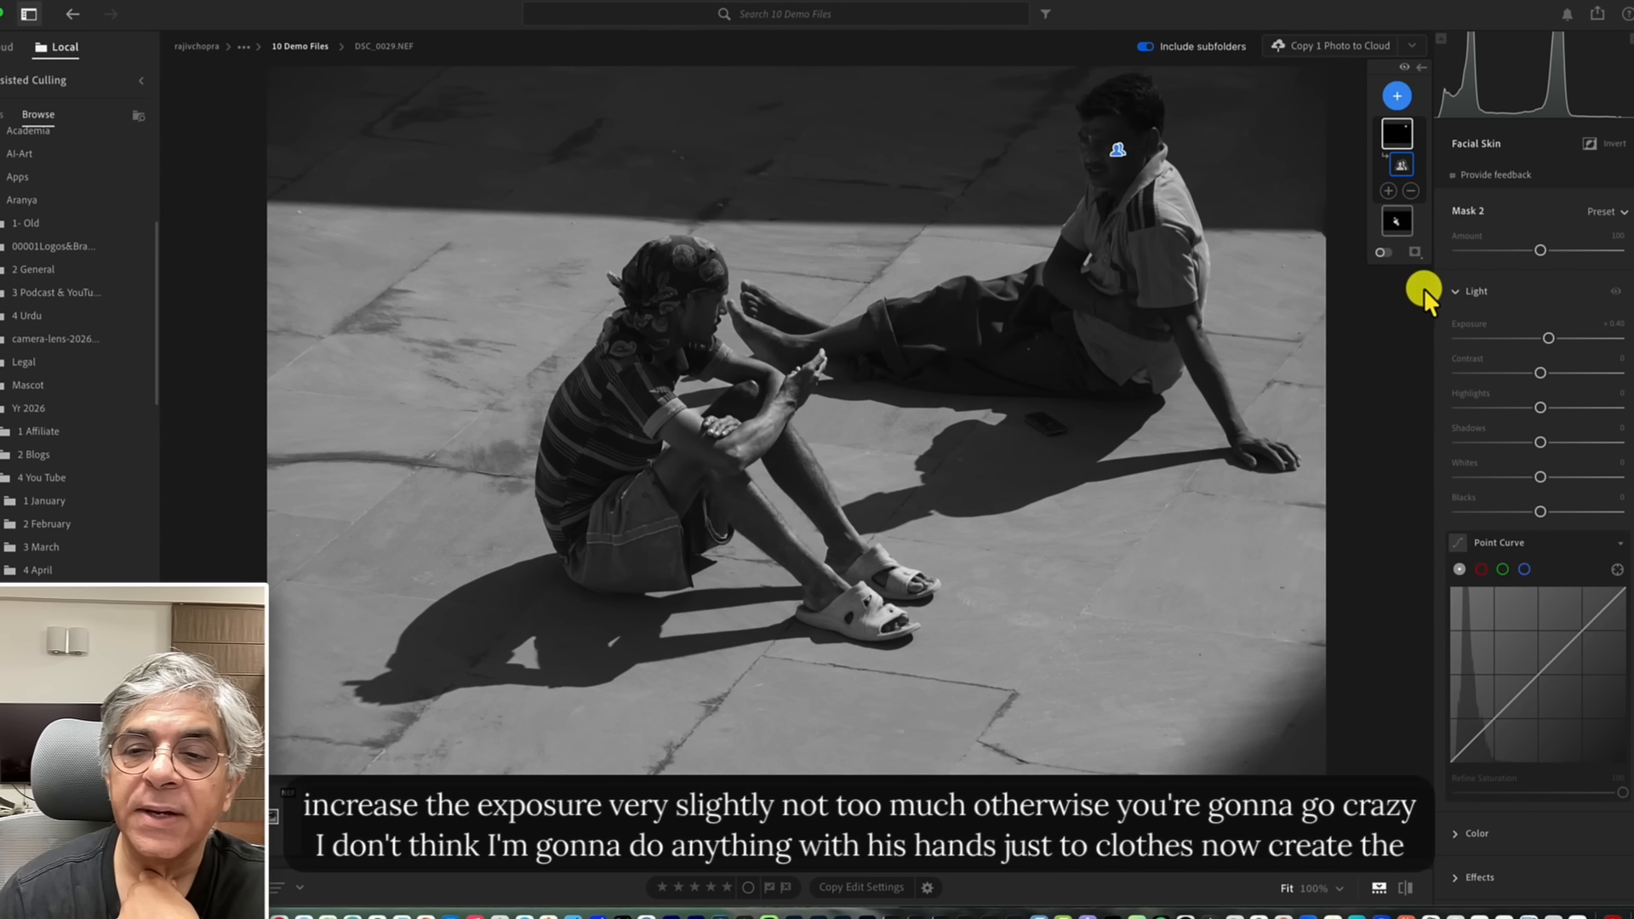
Create a Person 2 mask of the man's clothes.
click(1397, 97)
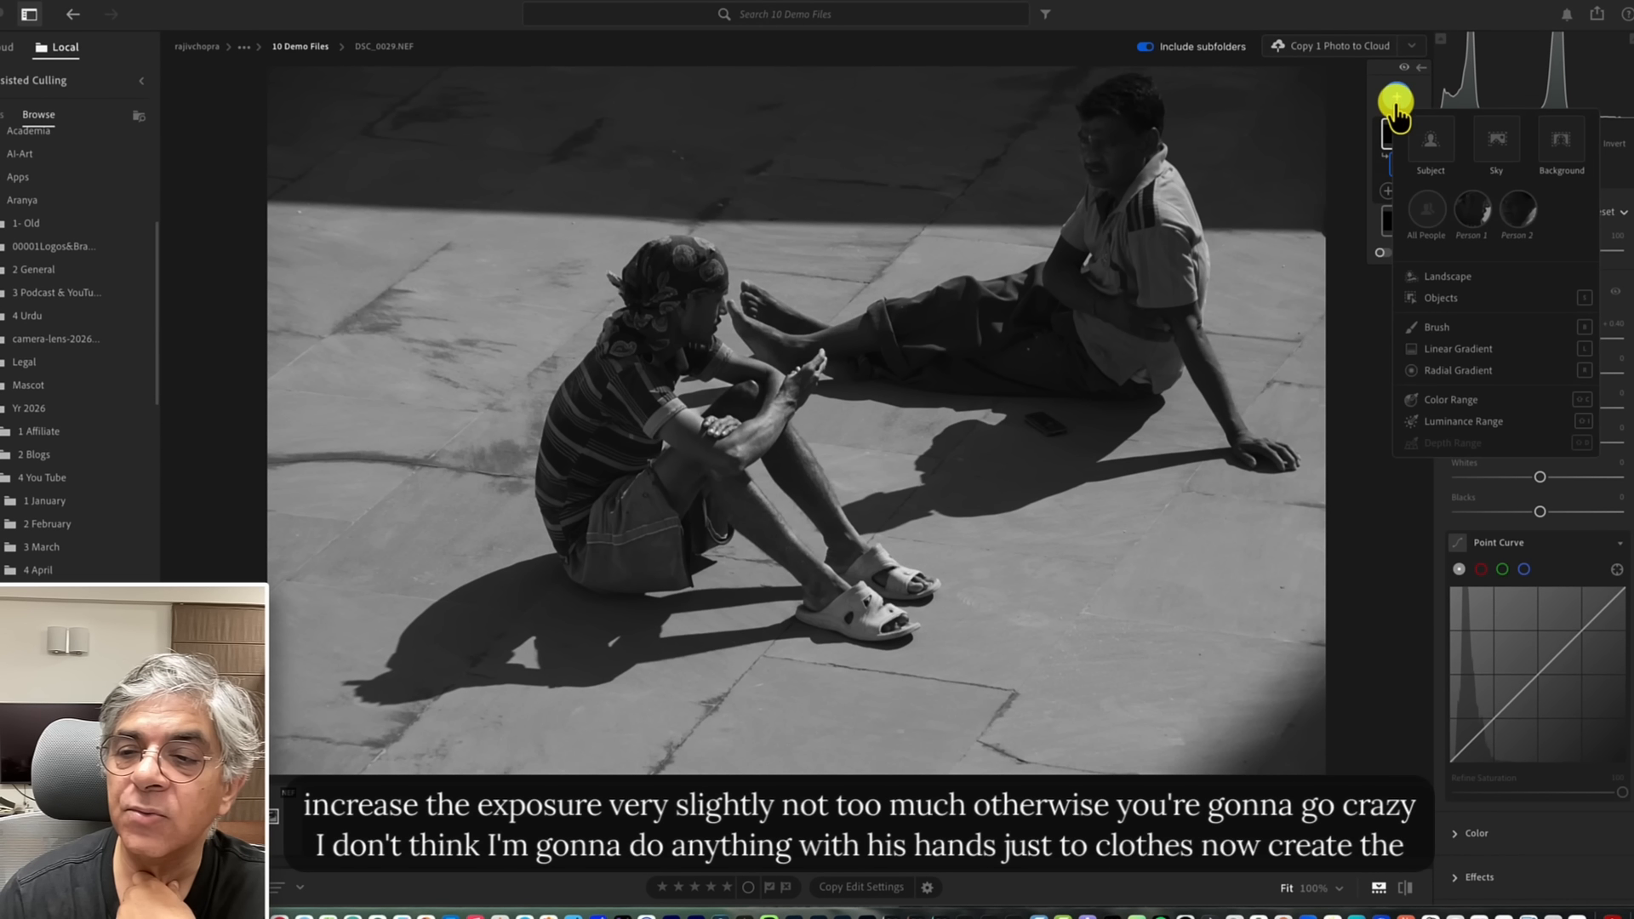
click(1518, 204)
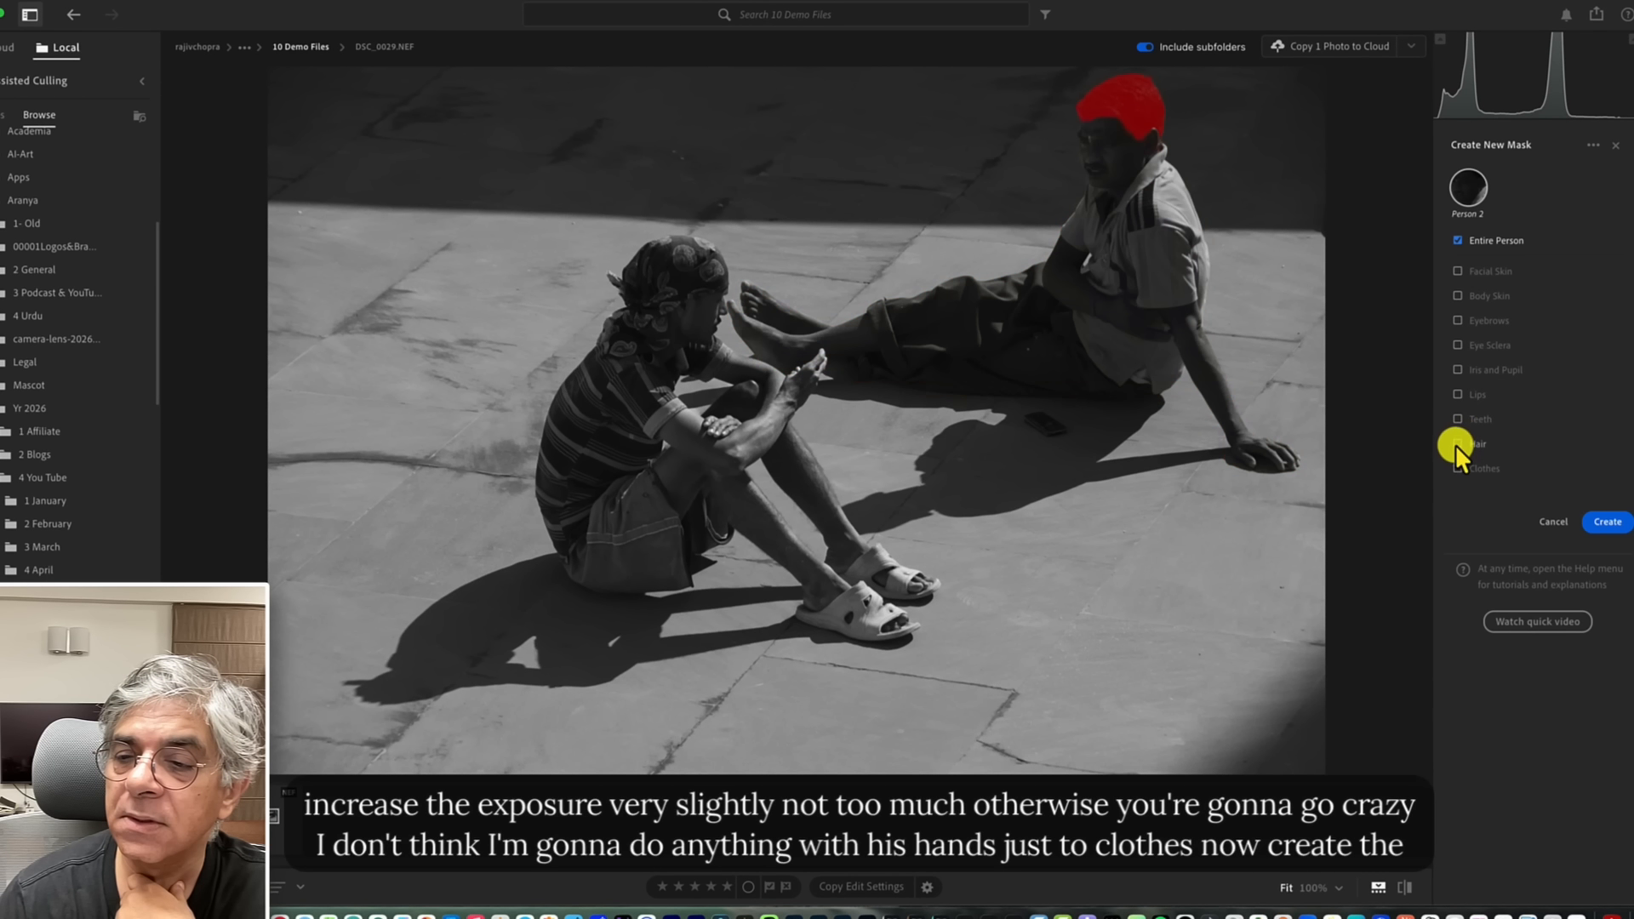
click(1457, 468)
click(1605, 516)
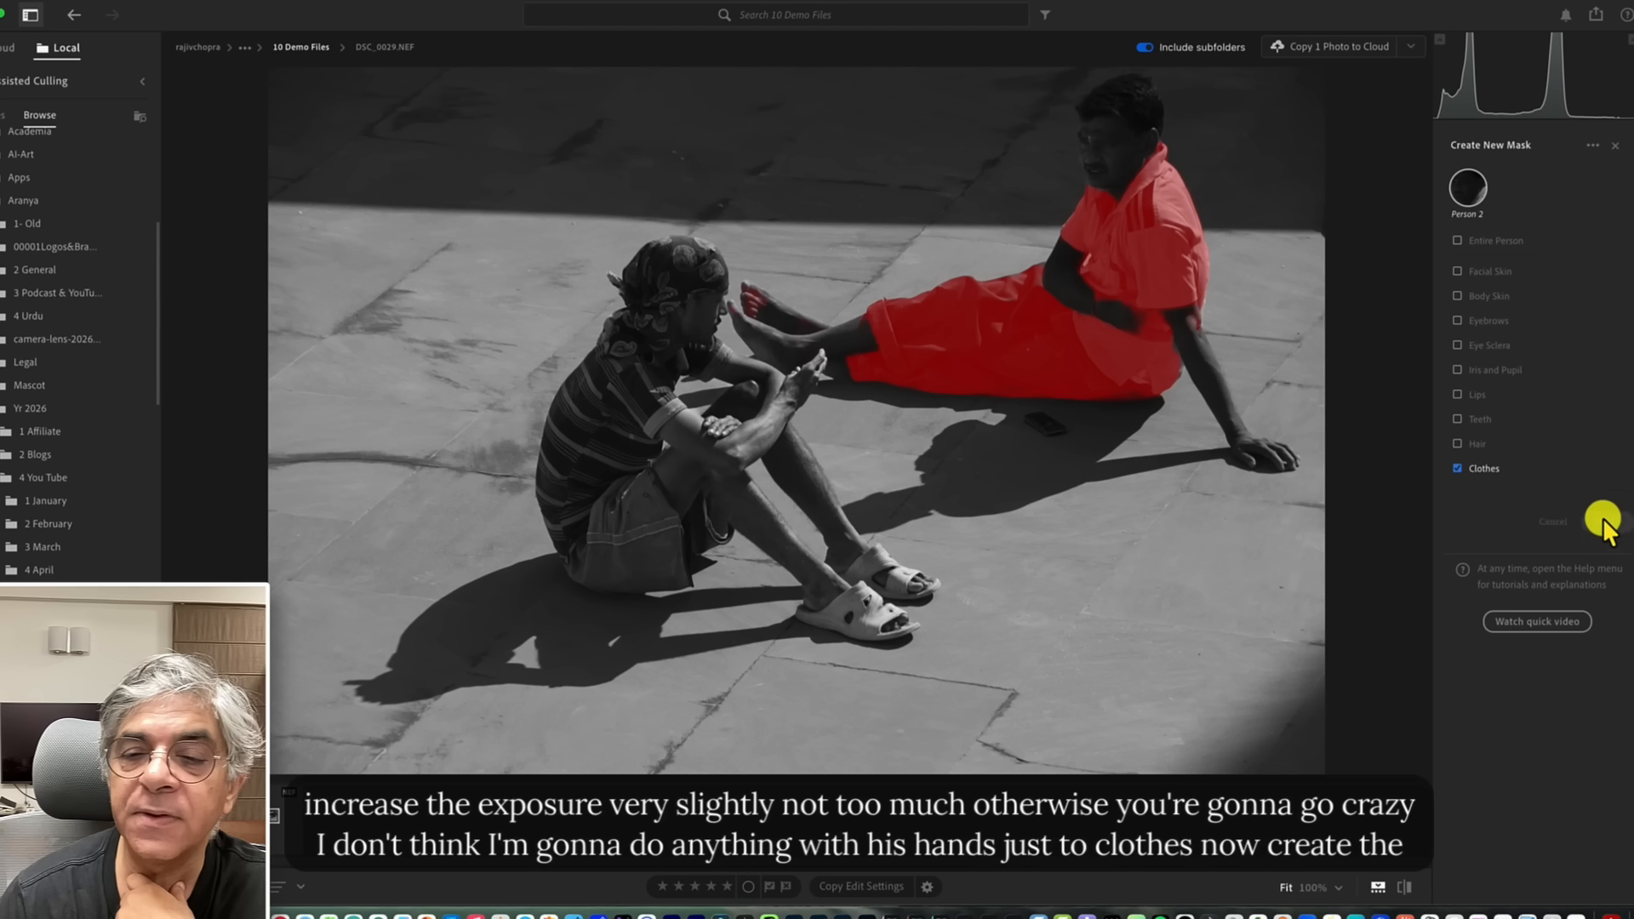
mouse_move(1541, 370)
mouse_down()
mouse_move(1555, 370)
mouse_move(1539, 373)
mouse_up()
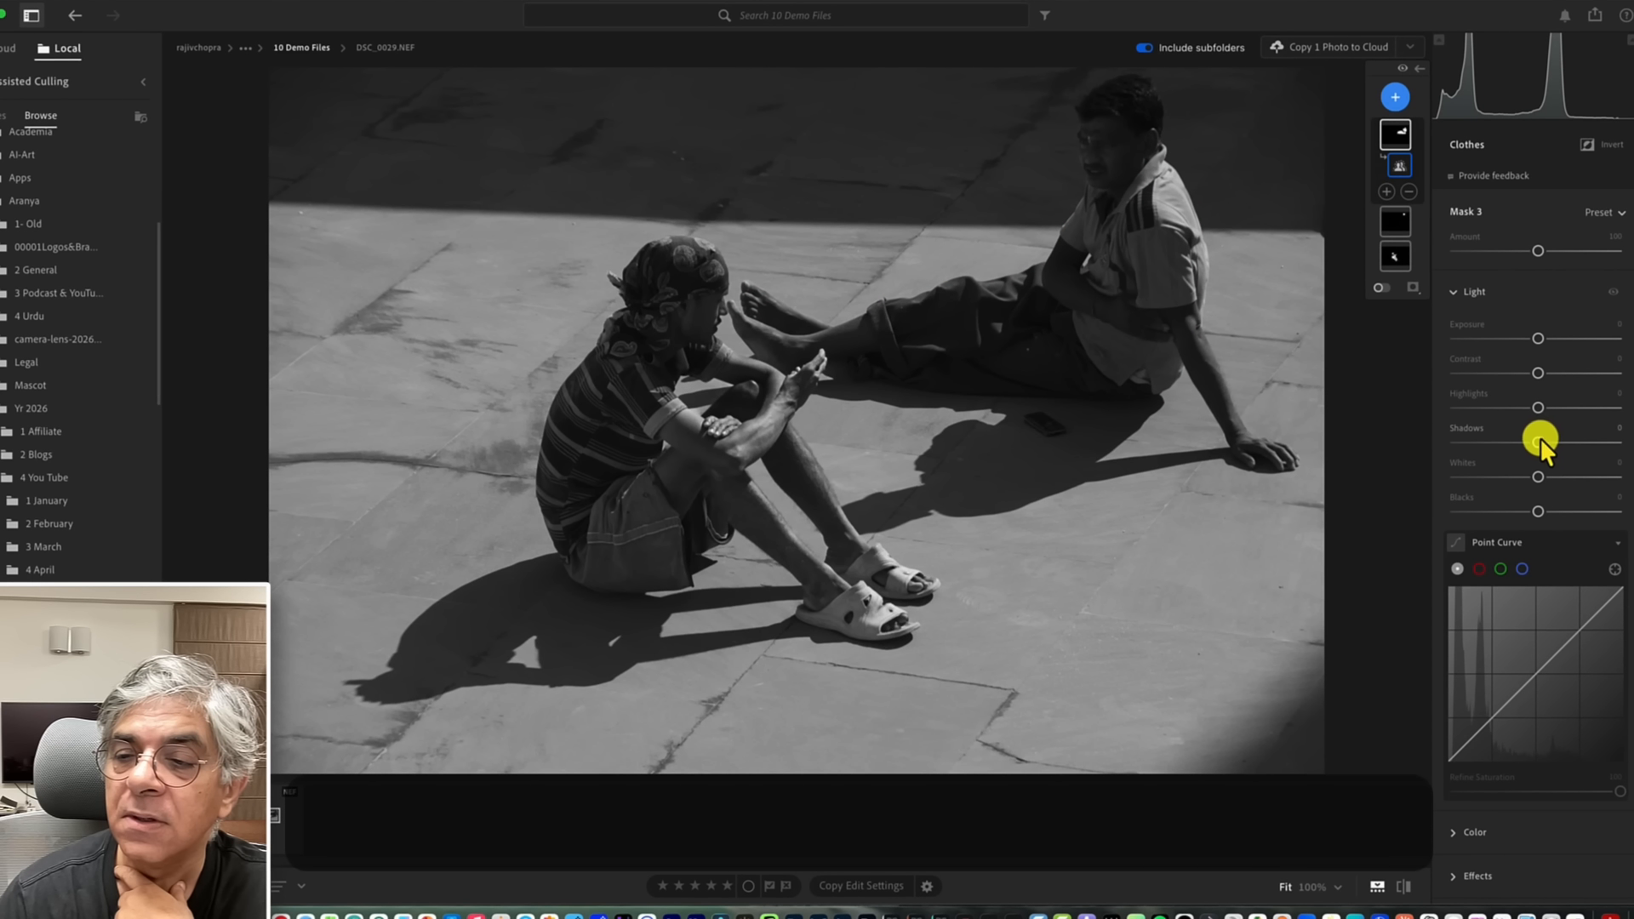
Raise the clothes mask's Whites and increase its Exposure slightly.
drag(1538, 477, 1569, 476)
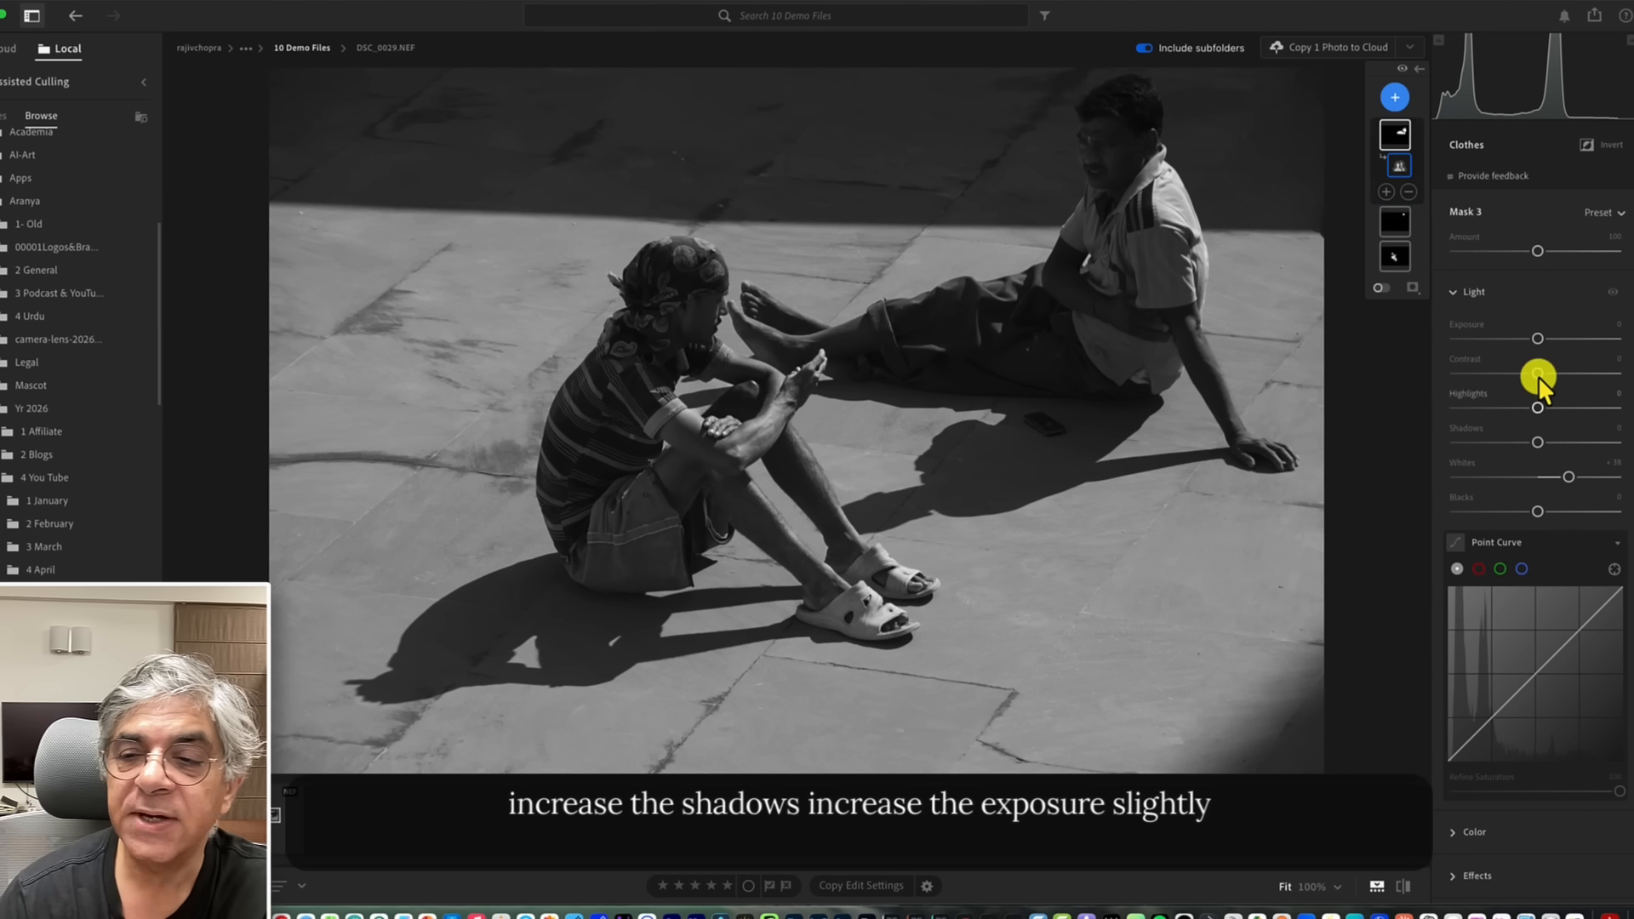
drag(1537, 330, 1545, 330)
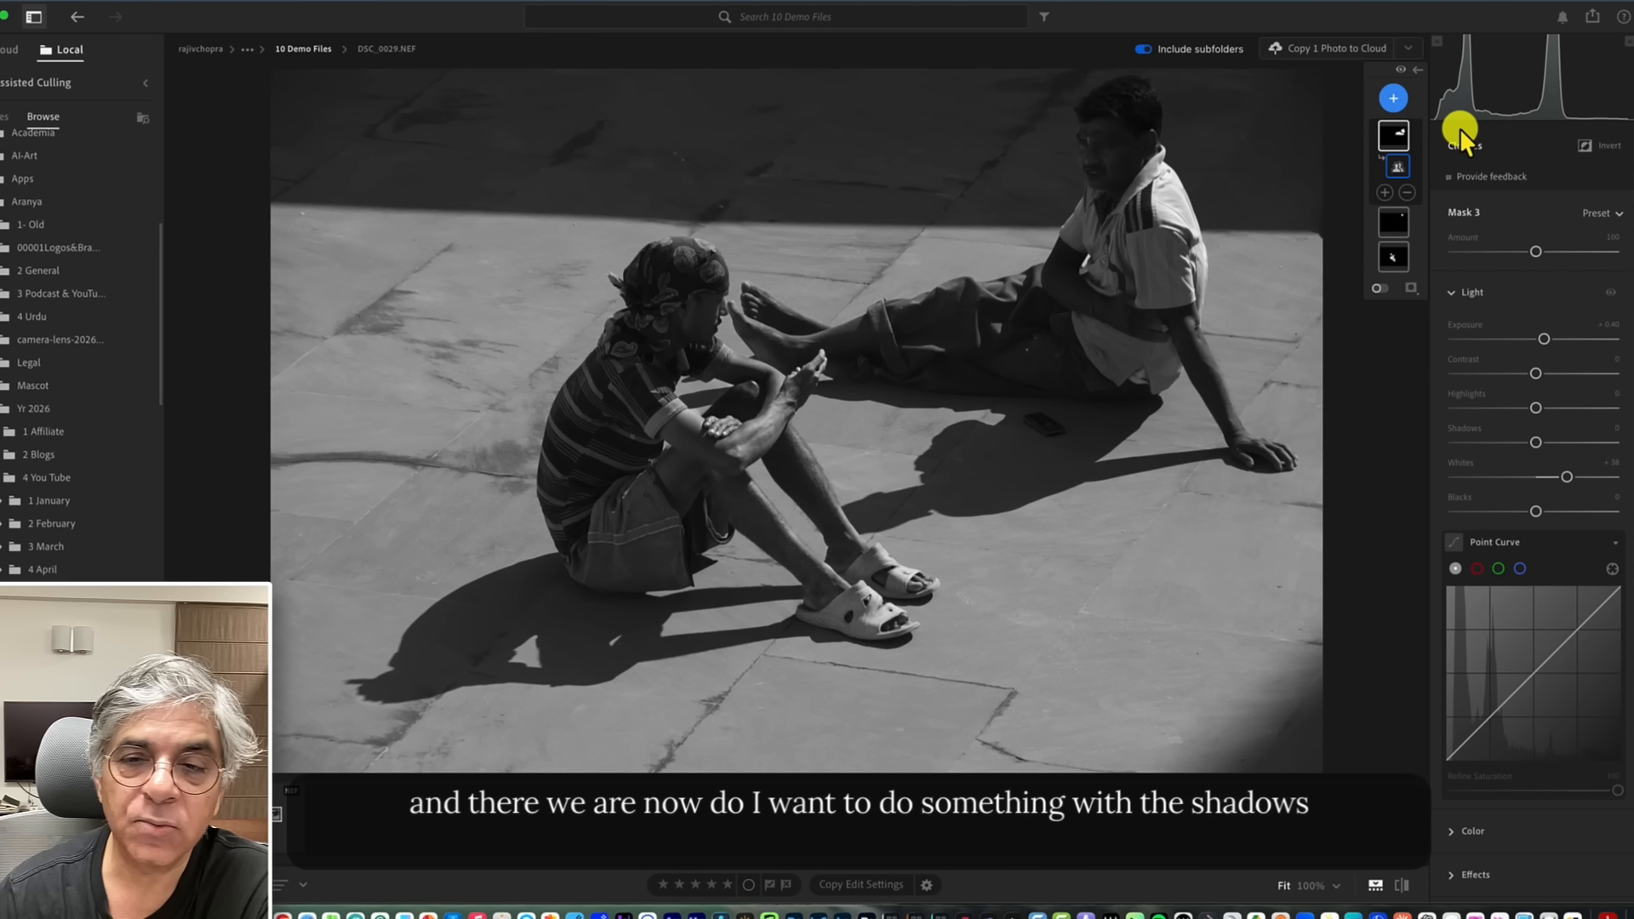
Add a Background mask, lower its Shadows to about -71 and reduce its Blacks slightly.
click(1393, 98)
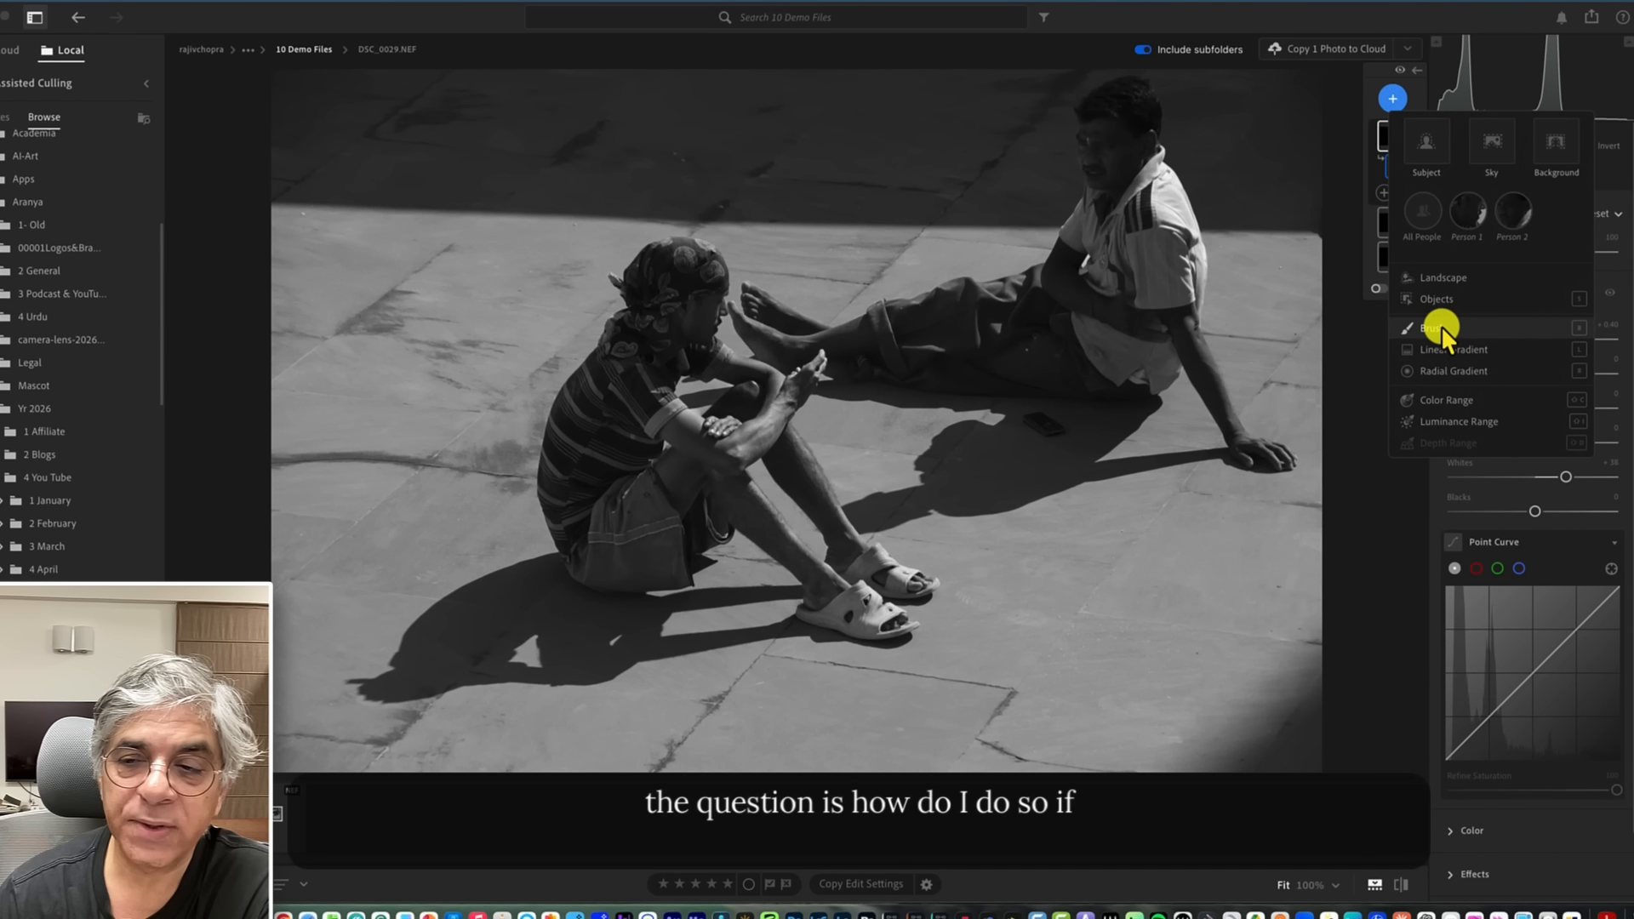
click(1555, 141)
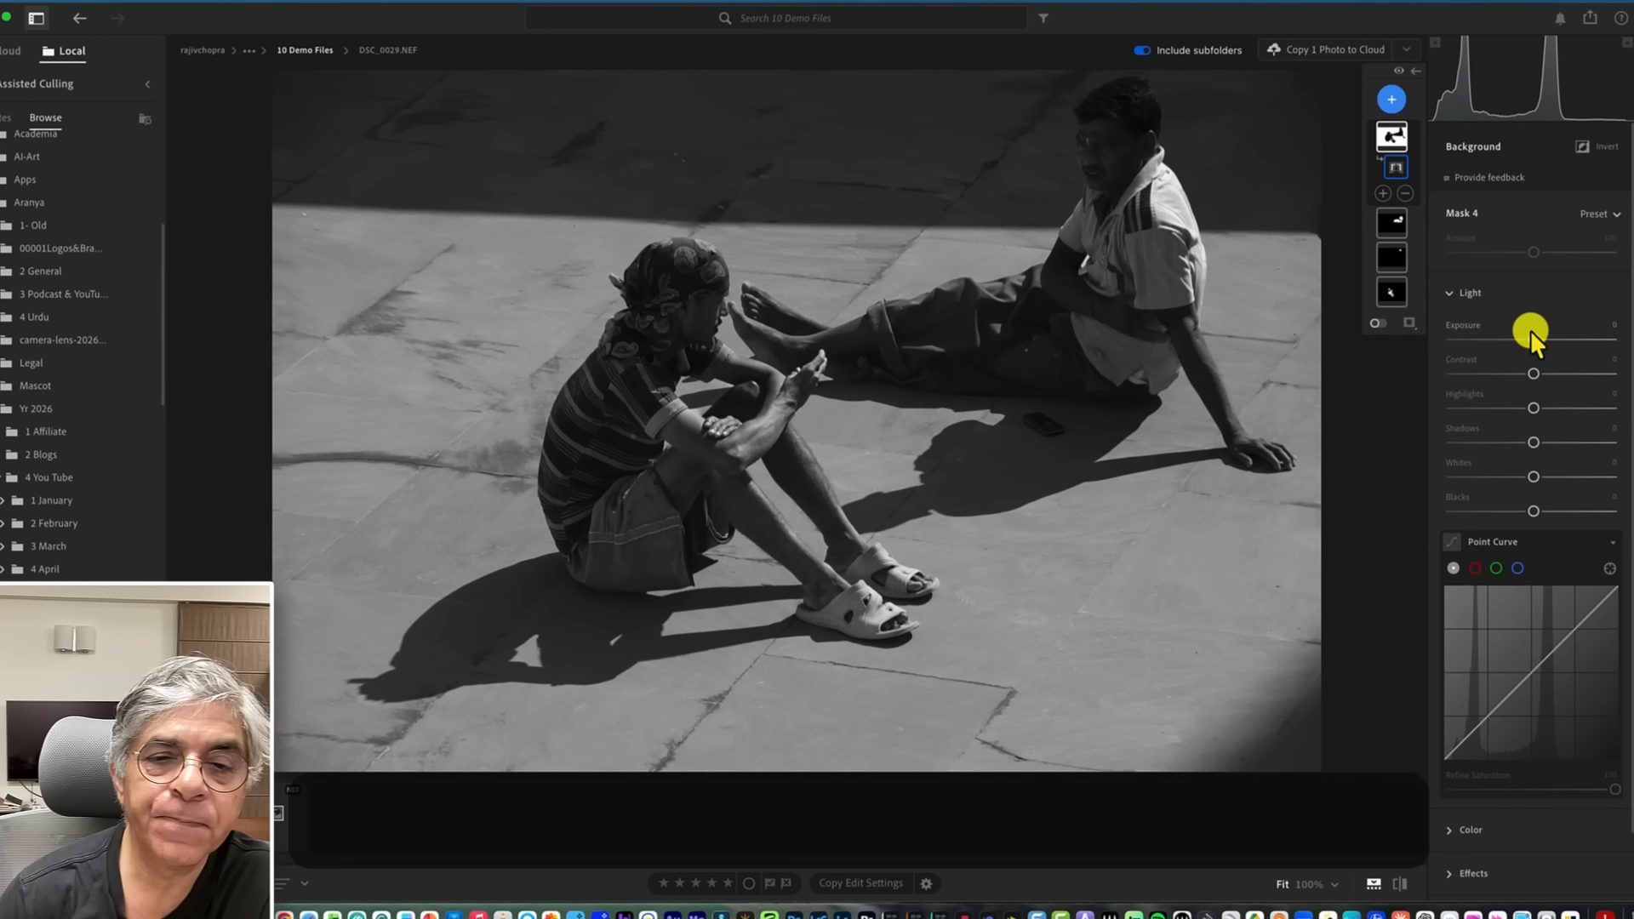
mouse_move(1395, 131)
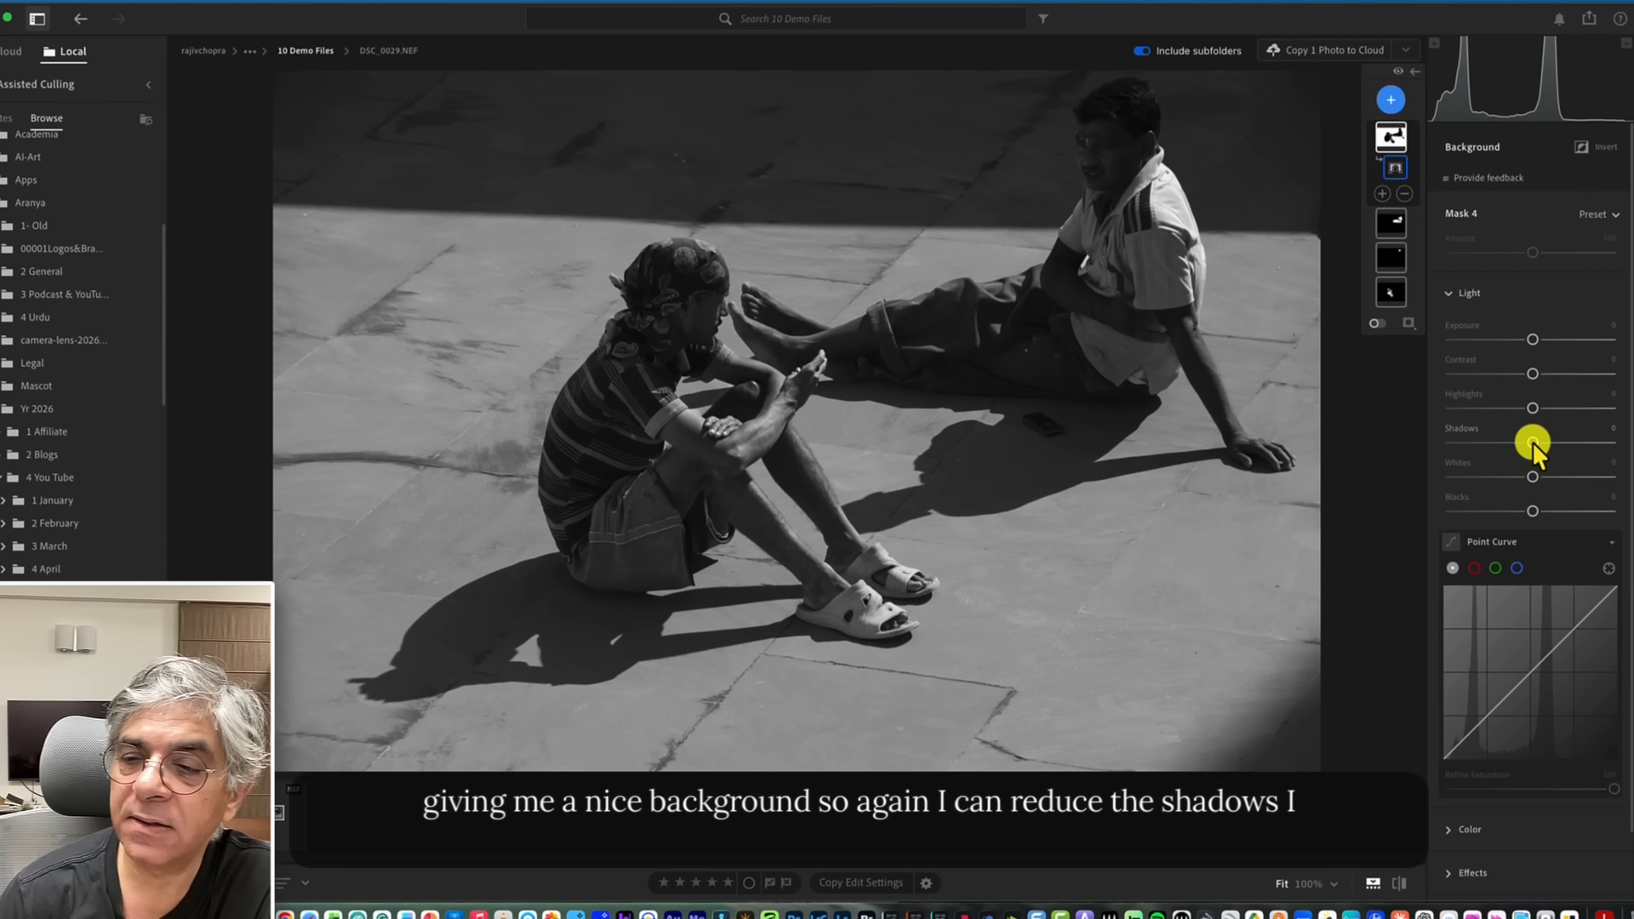
drag(1532, 440, 1473, 444)
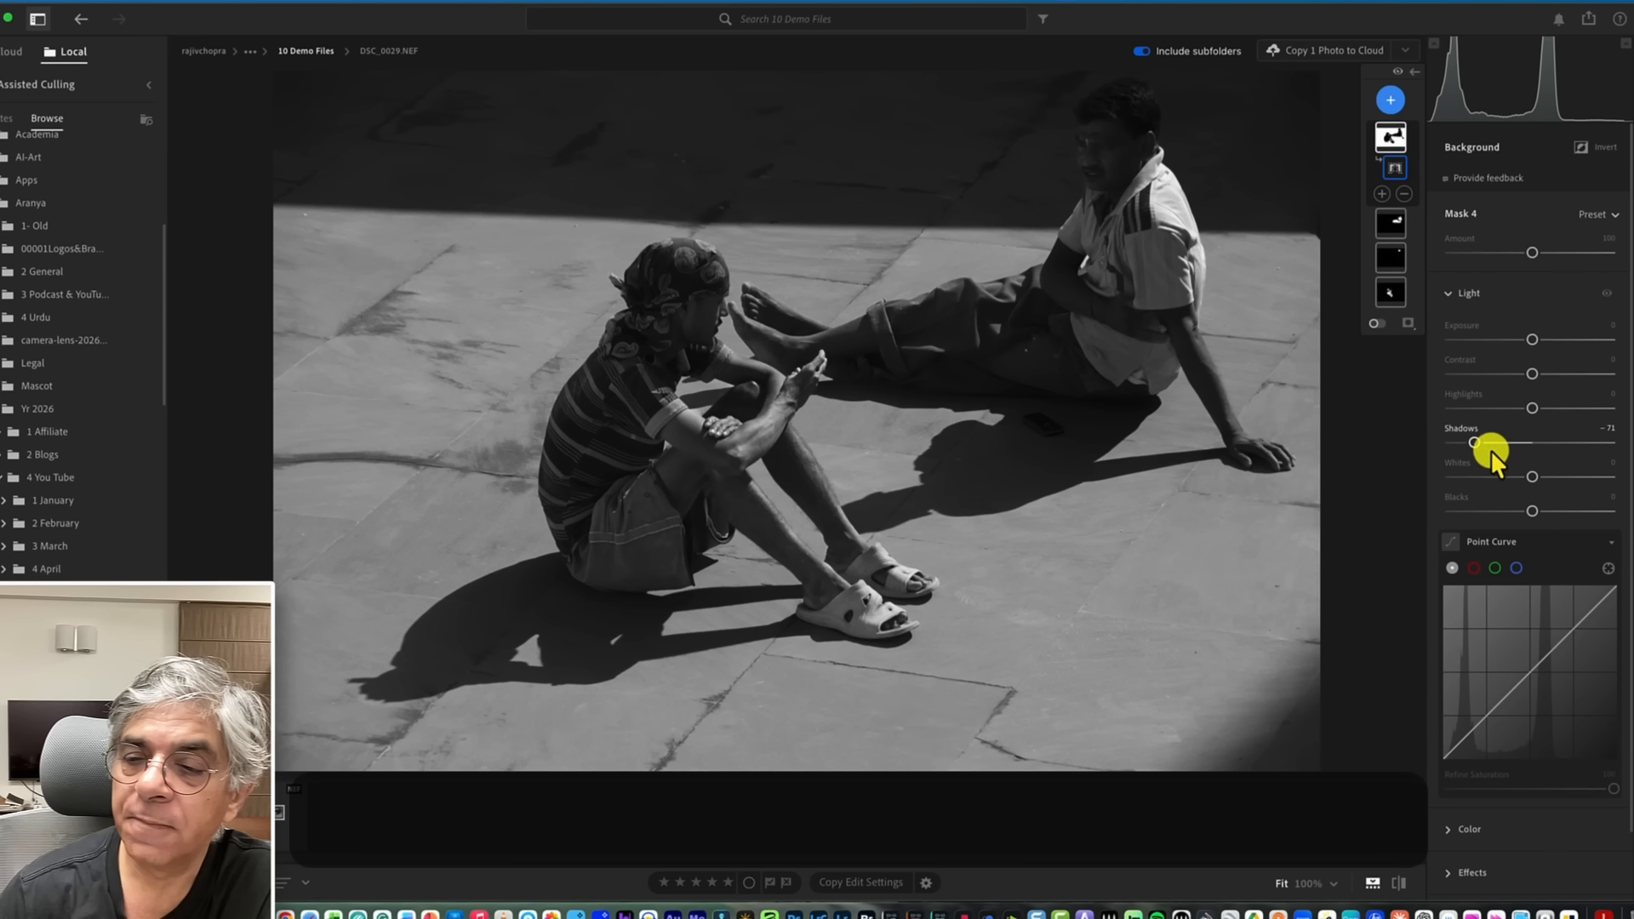
mouse_move(1534, 508)
mouse_down()
mouse_move(1549, 509)
mouse_move(1510, 512)
mouse_move(1526, 508)
mouse_up()
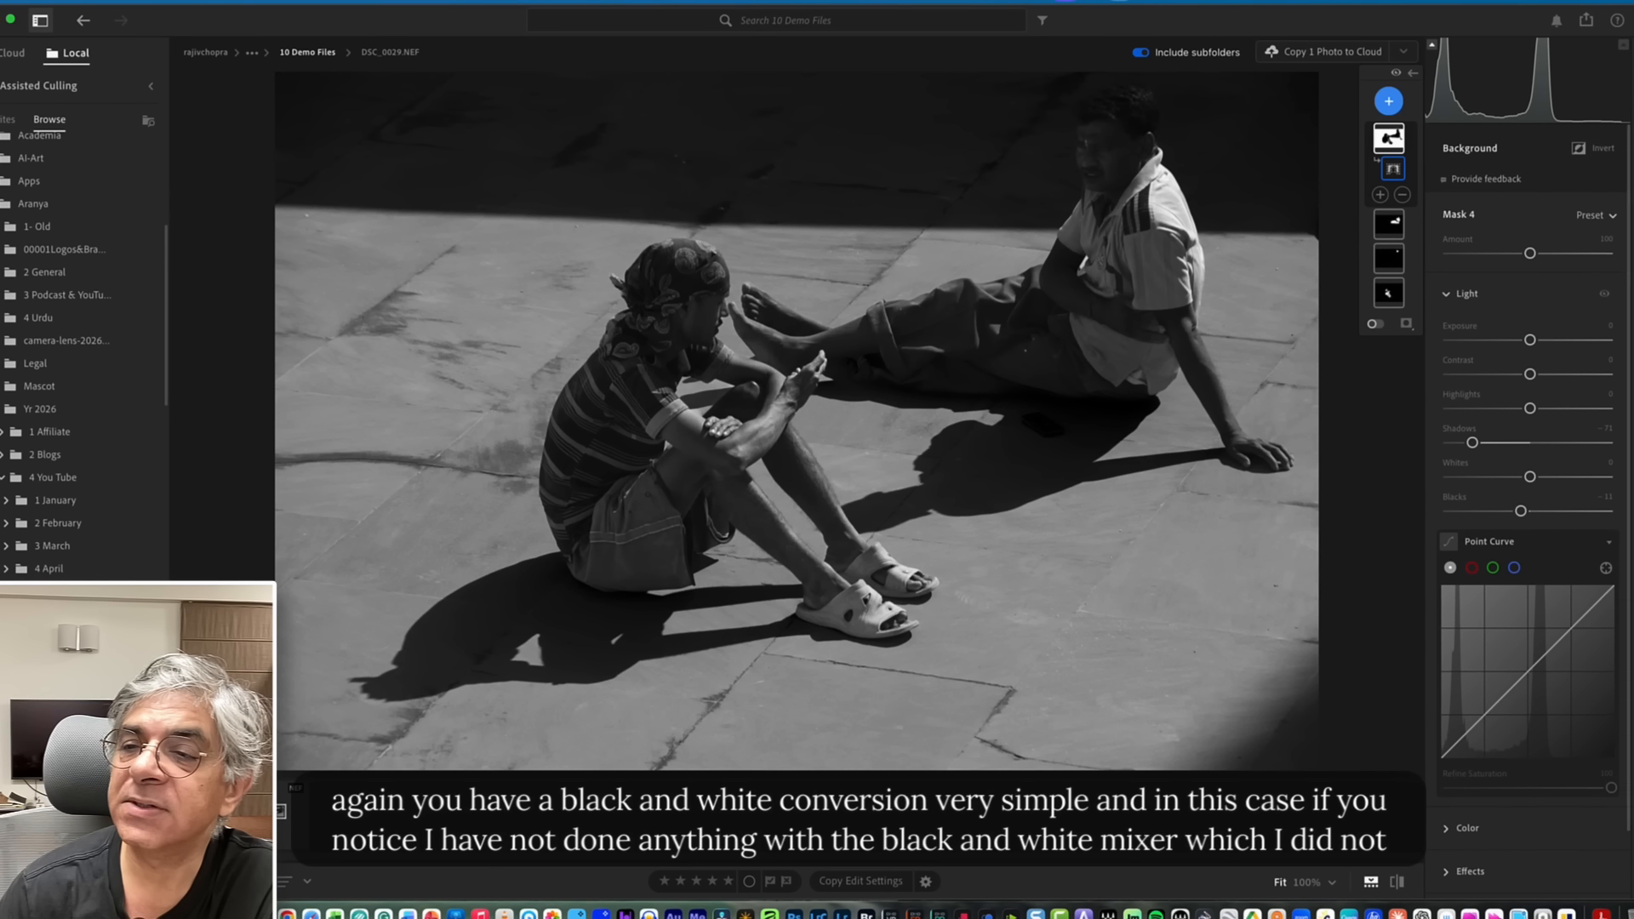
Return to global editing and lower the Red and Yellow sliders in the B&W Mixer.
key(e)
click(1447, 299)
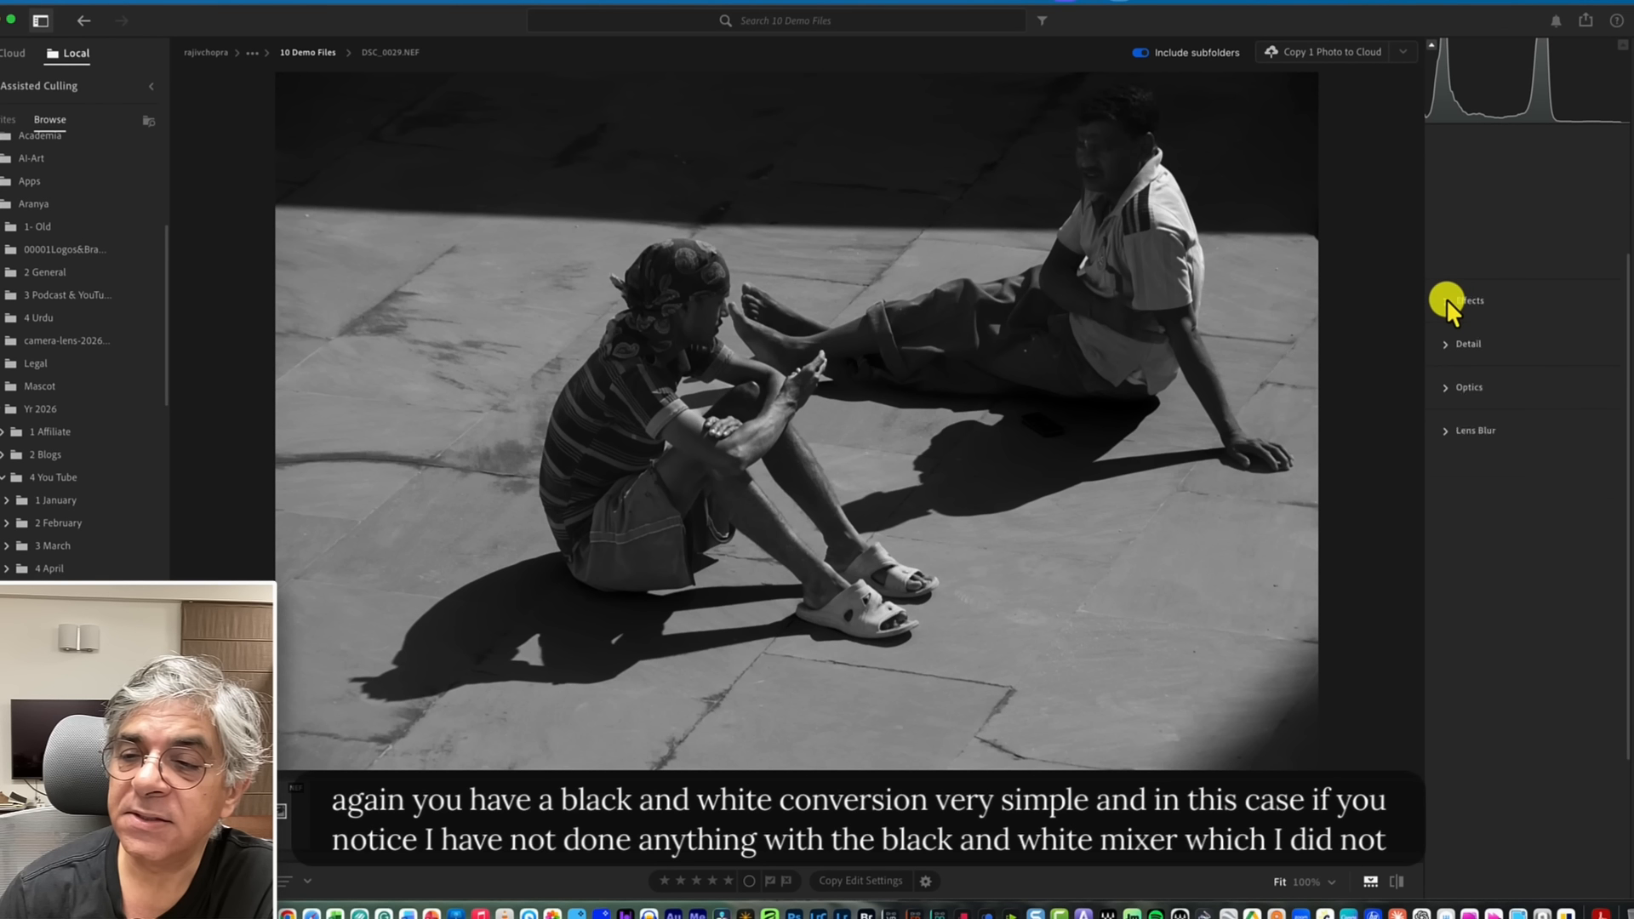
mouse_move(1525, 294)
mouse_down()
mouse_move(1545, 294)
mouse_move(1498, 298)
mouse_up()
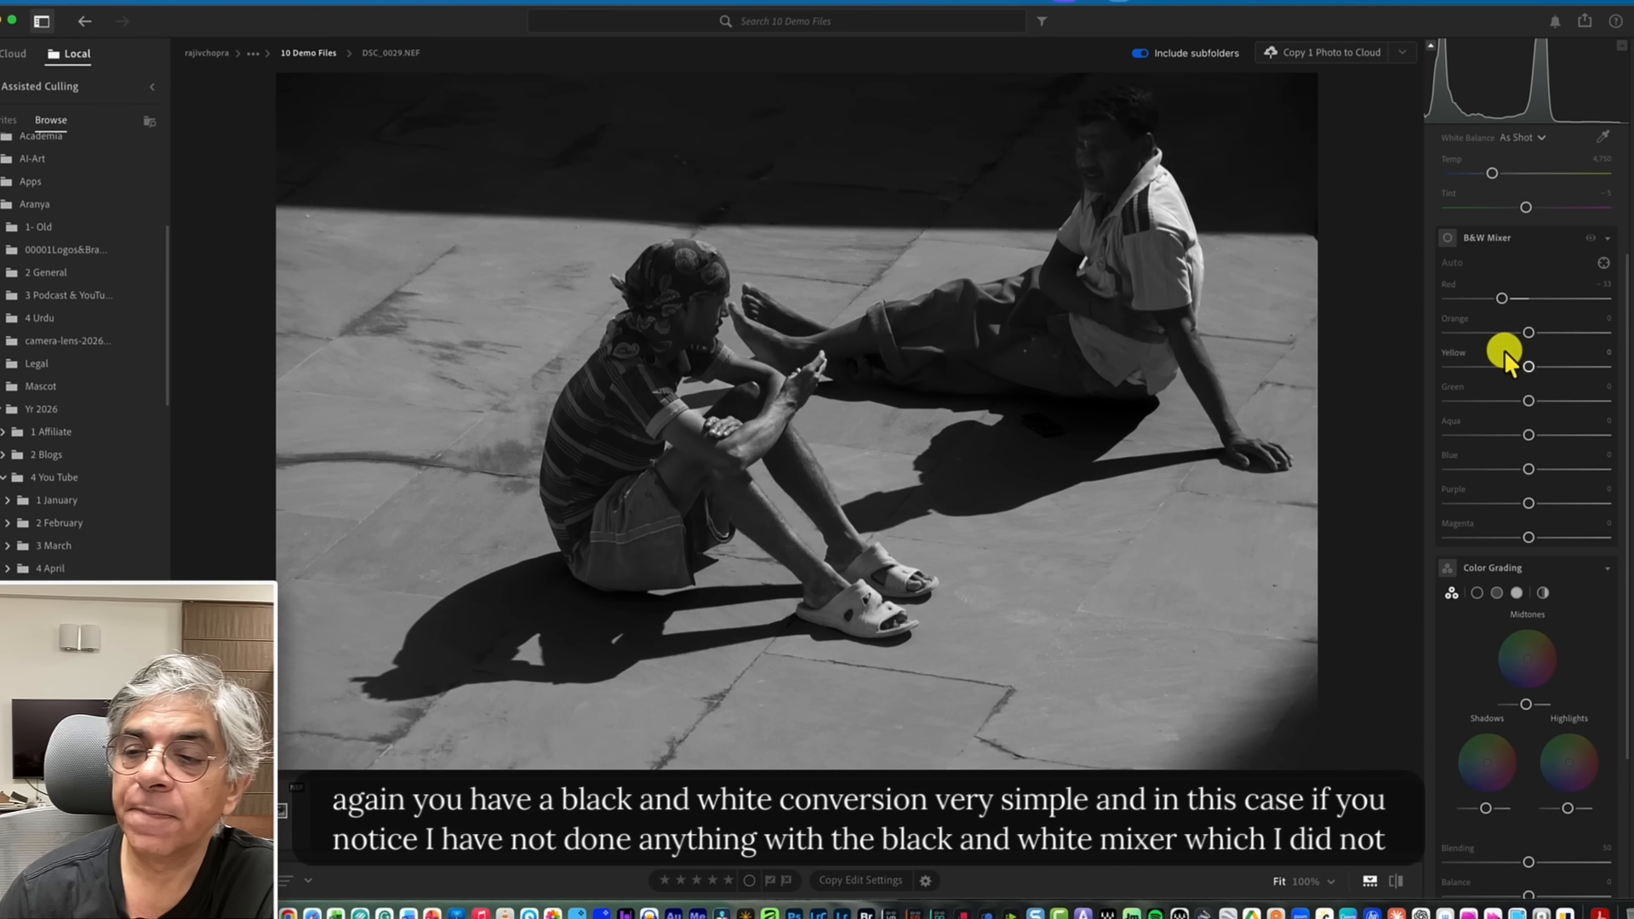
mouse_move(1525, 365)
mouse_down()
mouse_move(1543, 366)
mouse_move(1482, 370)
mouse_move(1554, 368)
mouse_move(1518, 370)
mouse_up()
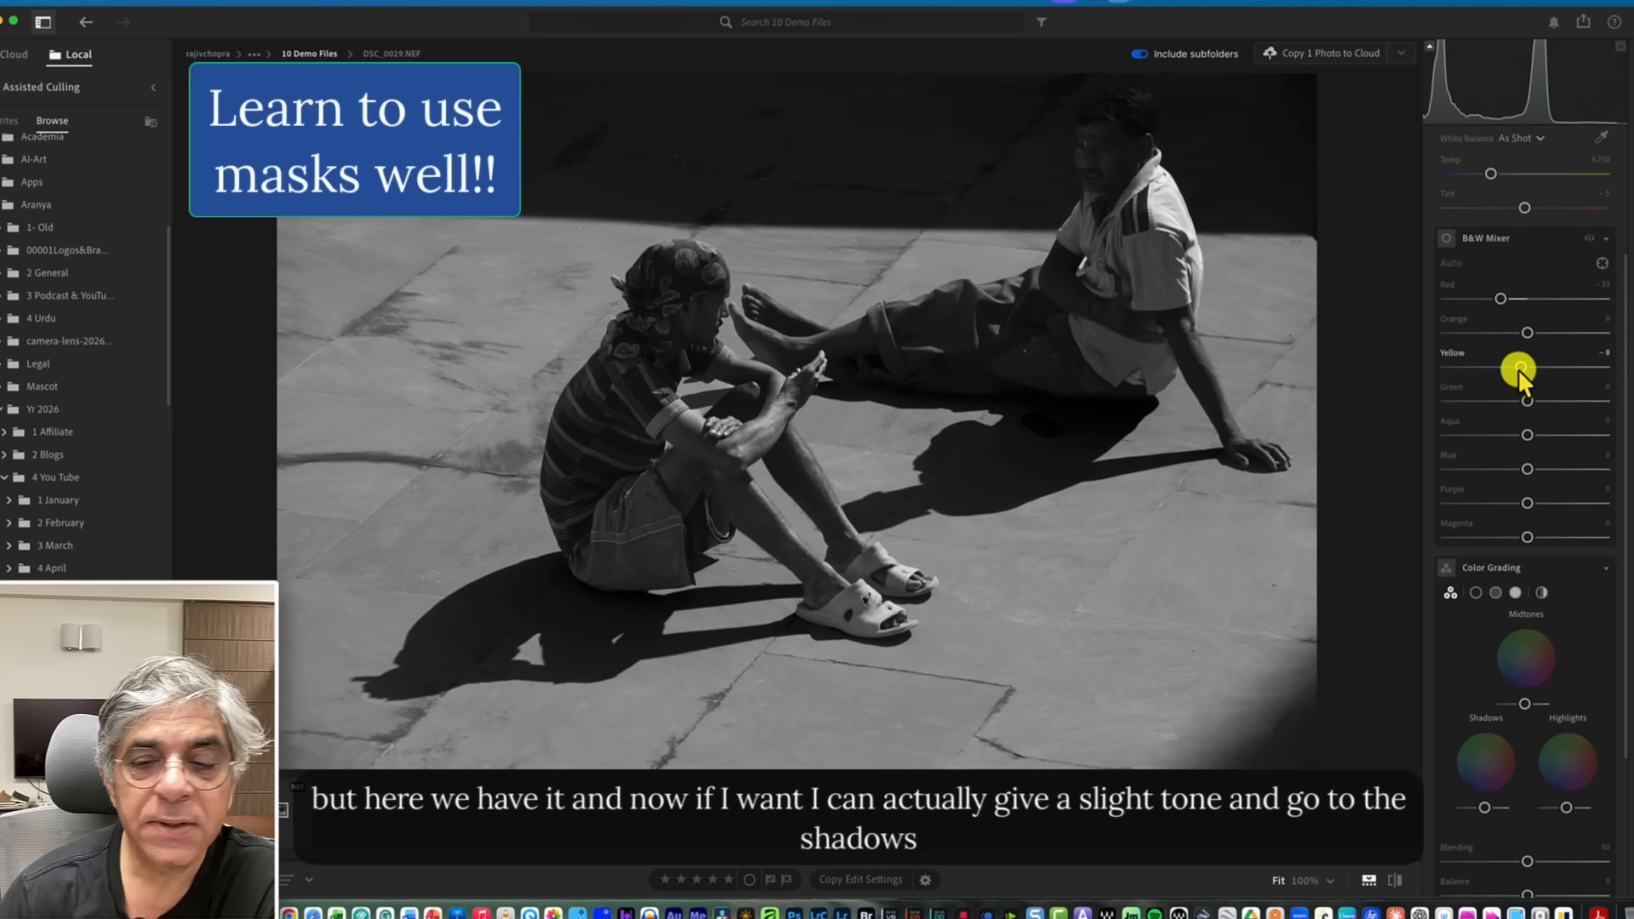
Tint the shadows and midtones blue in Color Grading and raise the Blending and Balance.
scroll(1528, 568, down, 3)
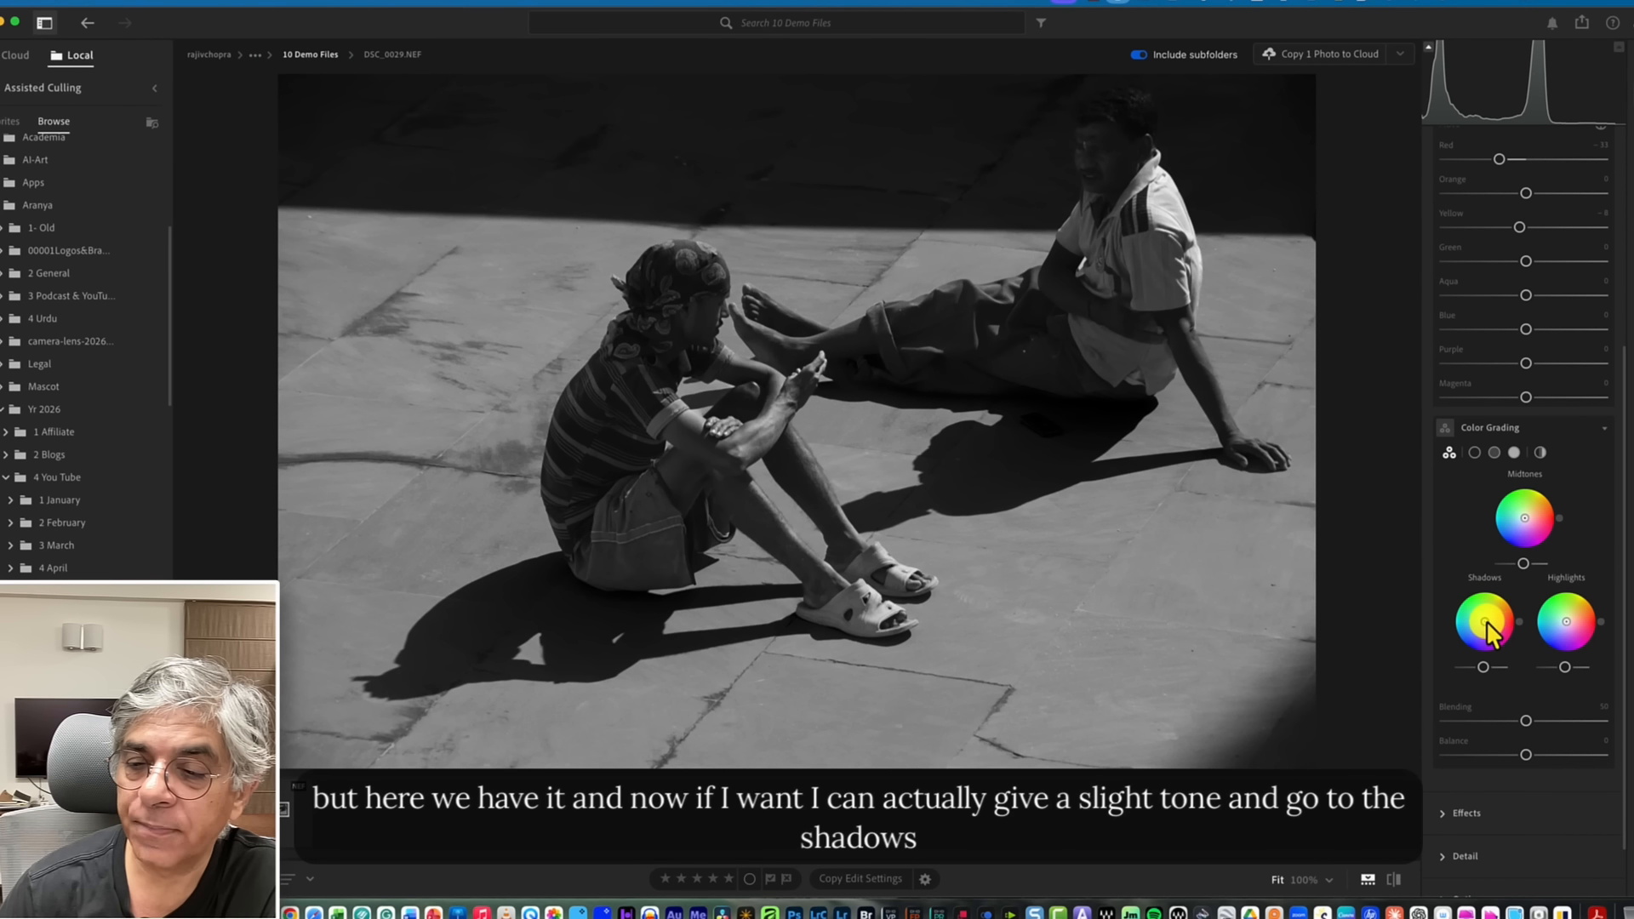
drag(1484, 619, 1482, 623)
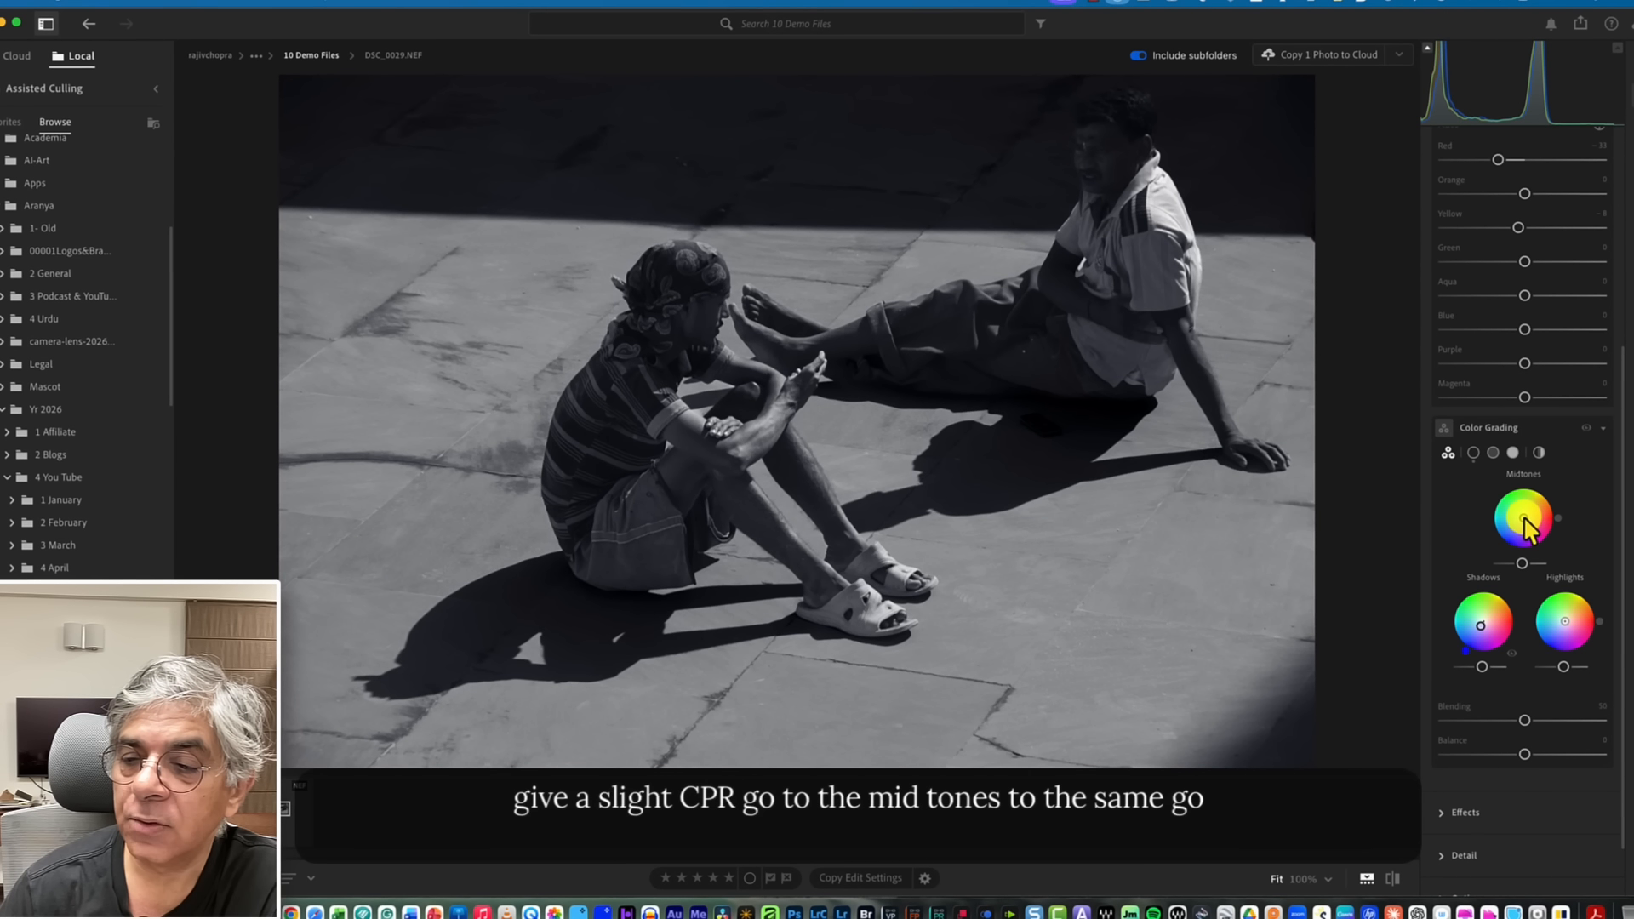
drag(1524, 517, 1518, 520)
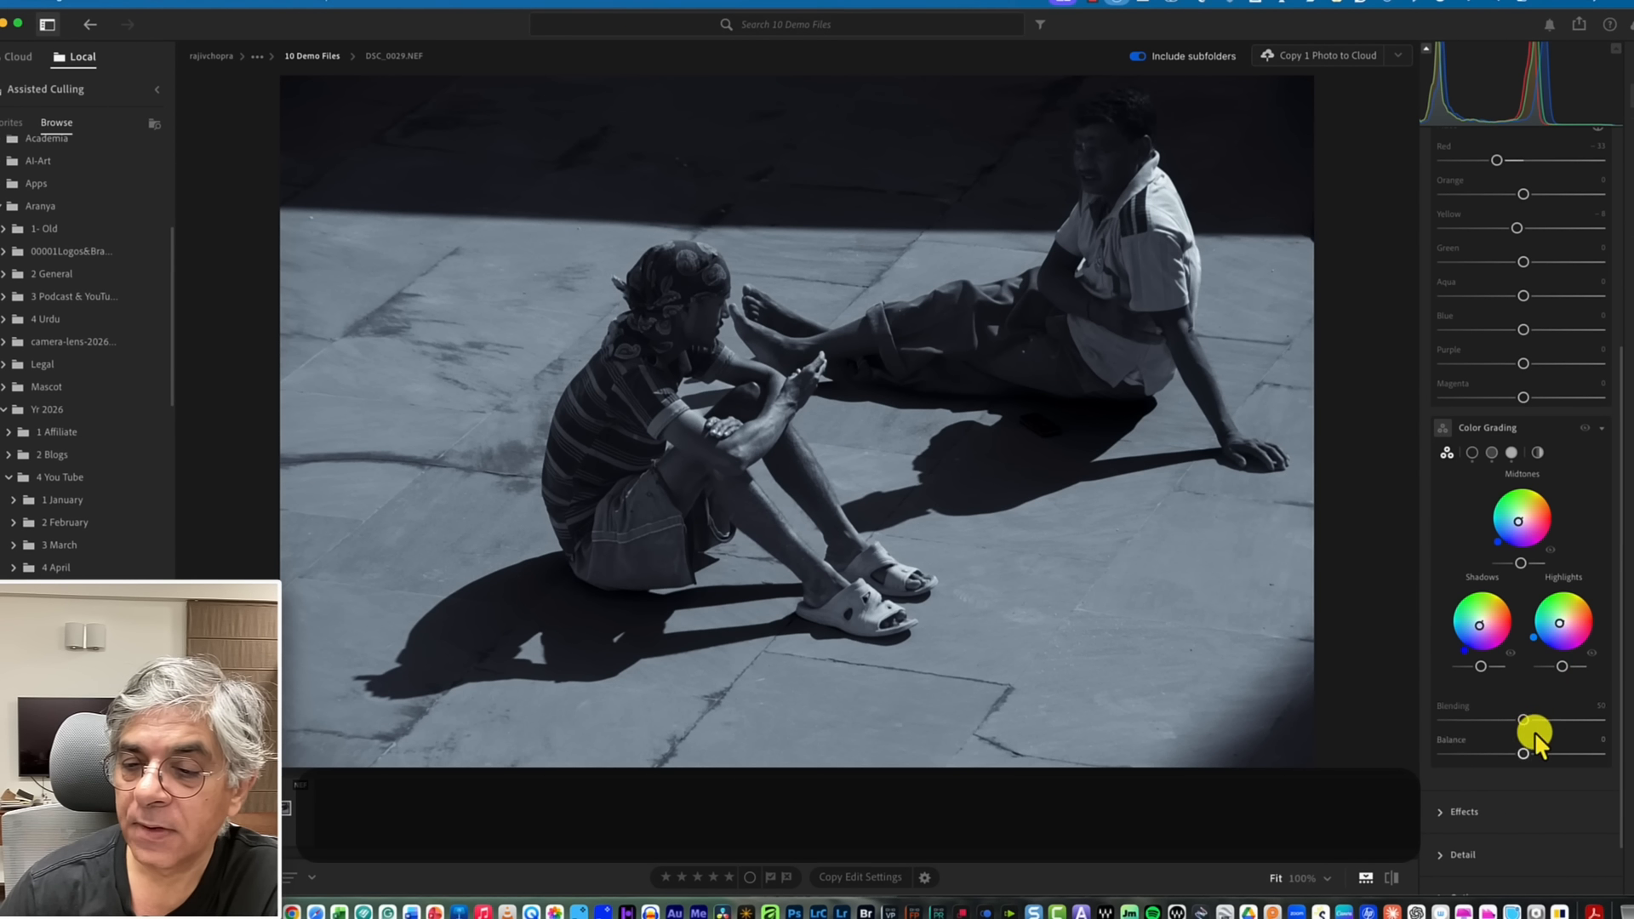
drag(1523, 720, 1568, 748)
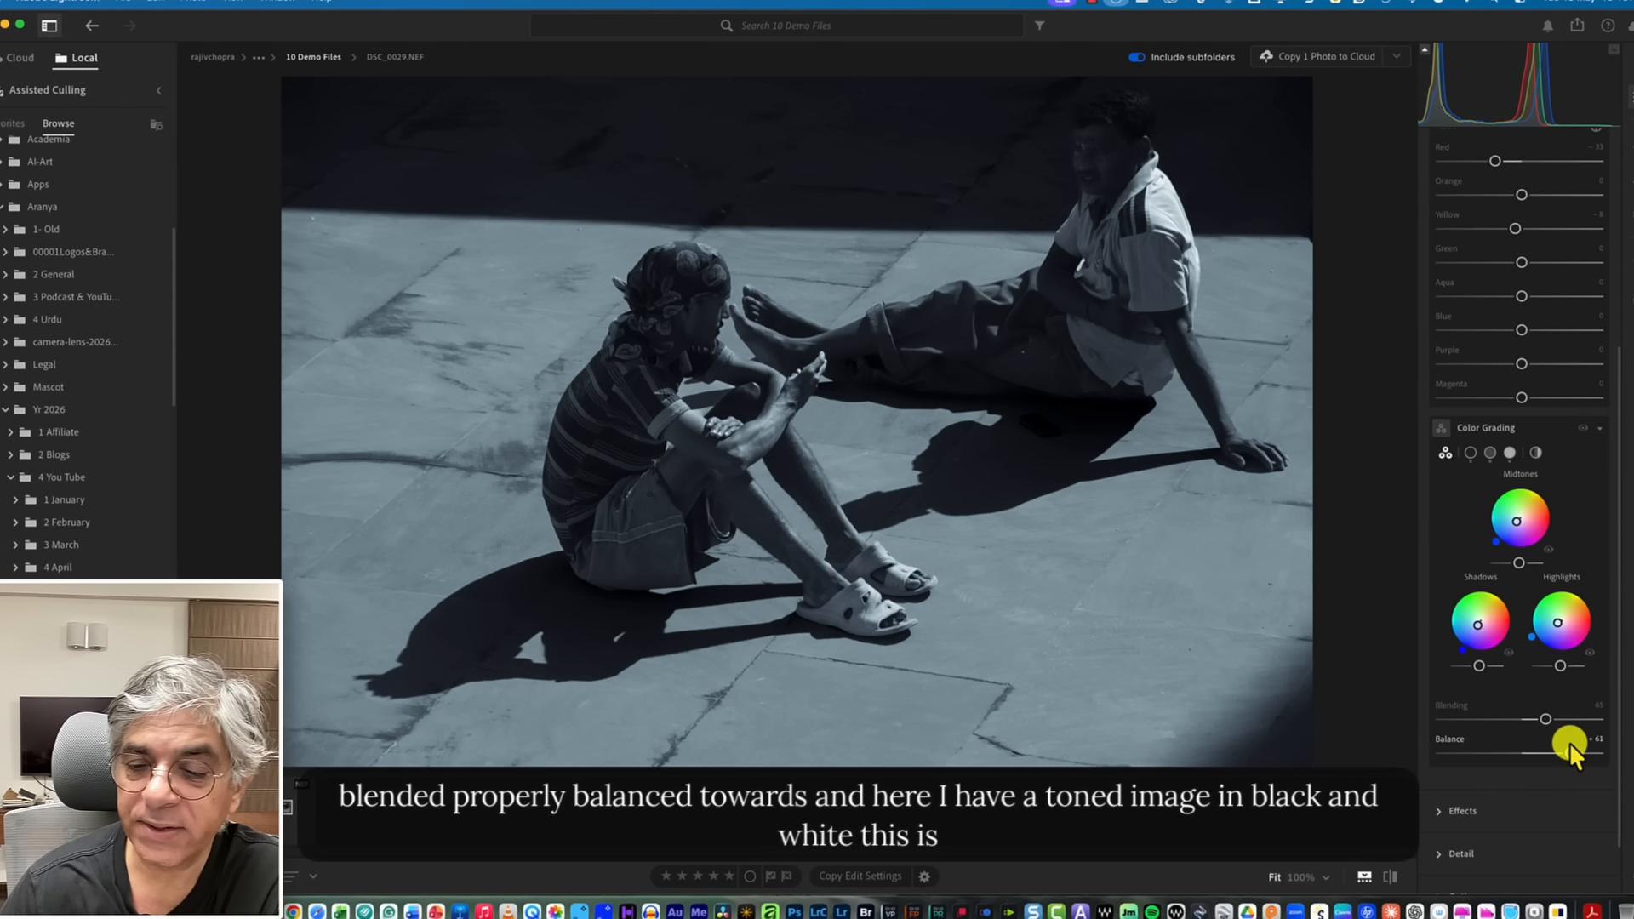
Compare the toned photo with its original using the before/after view.
click(1390, 876)
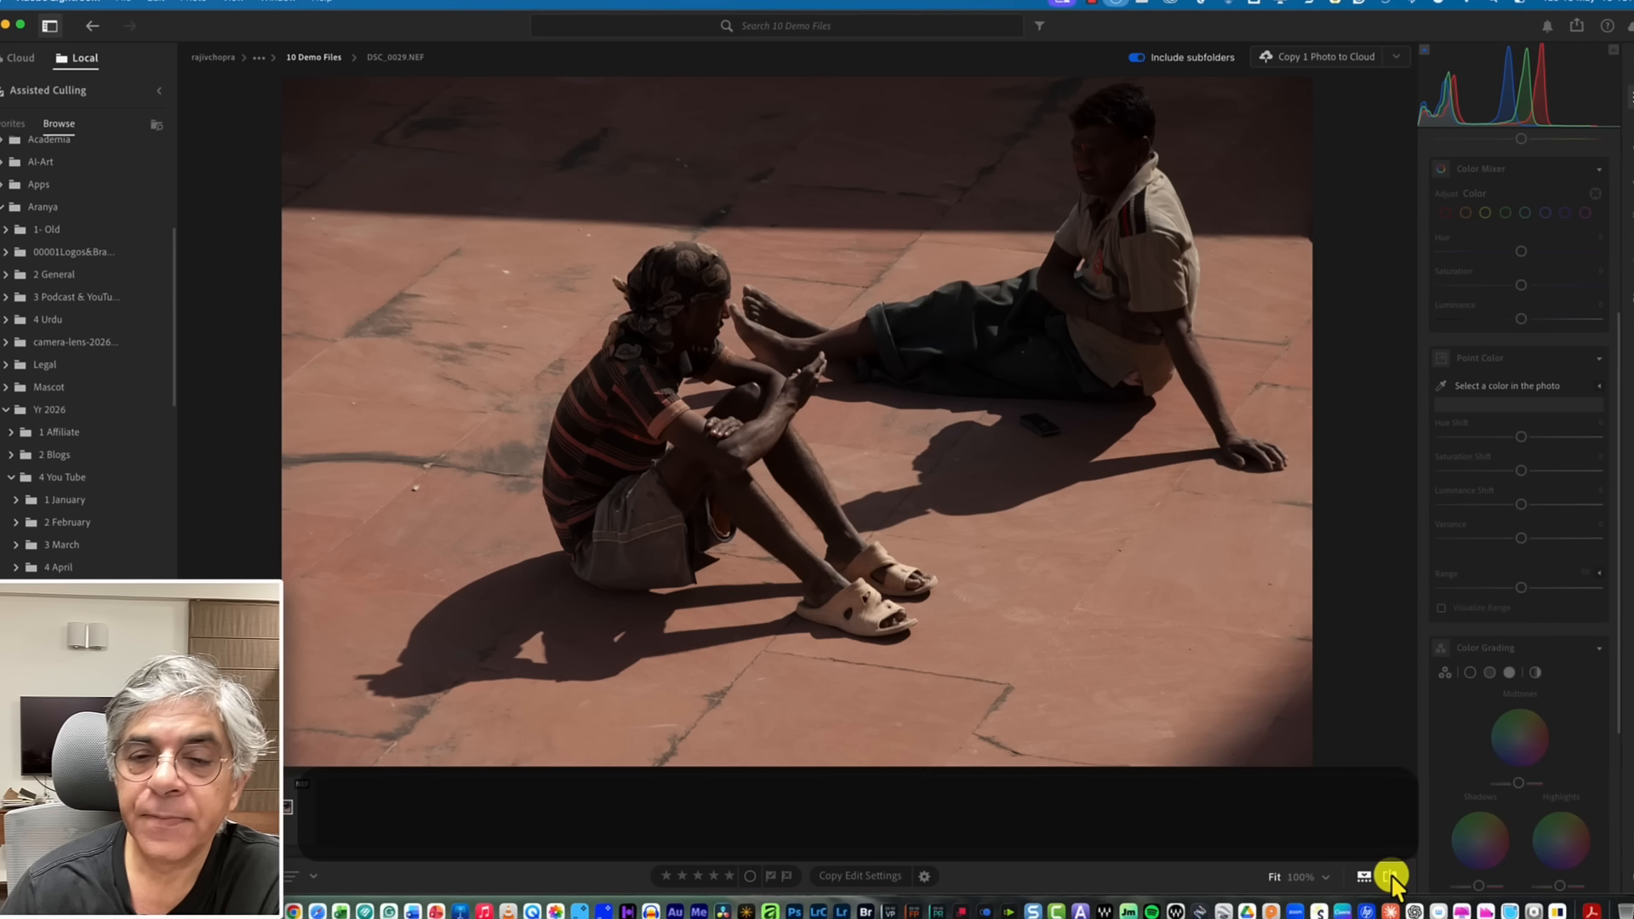
click(1391, 876)
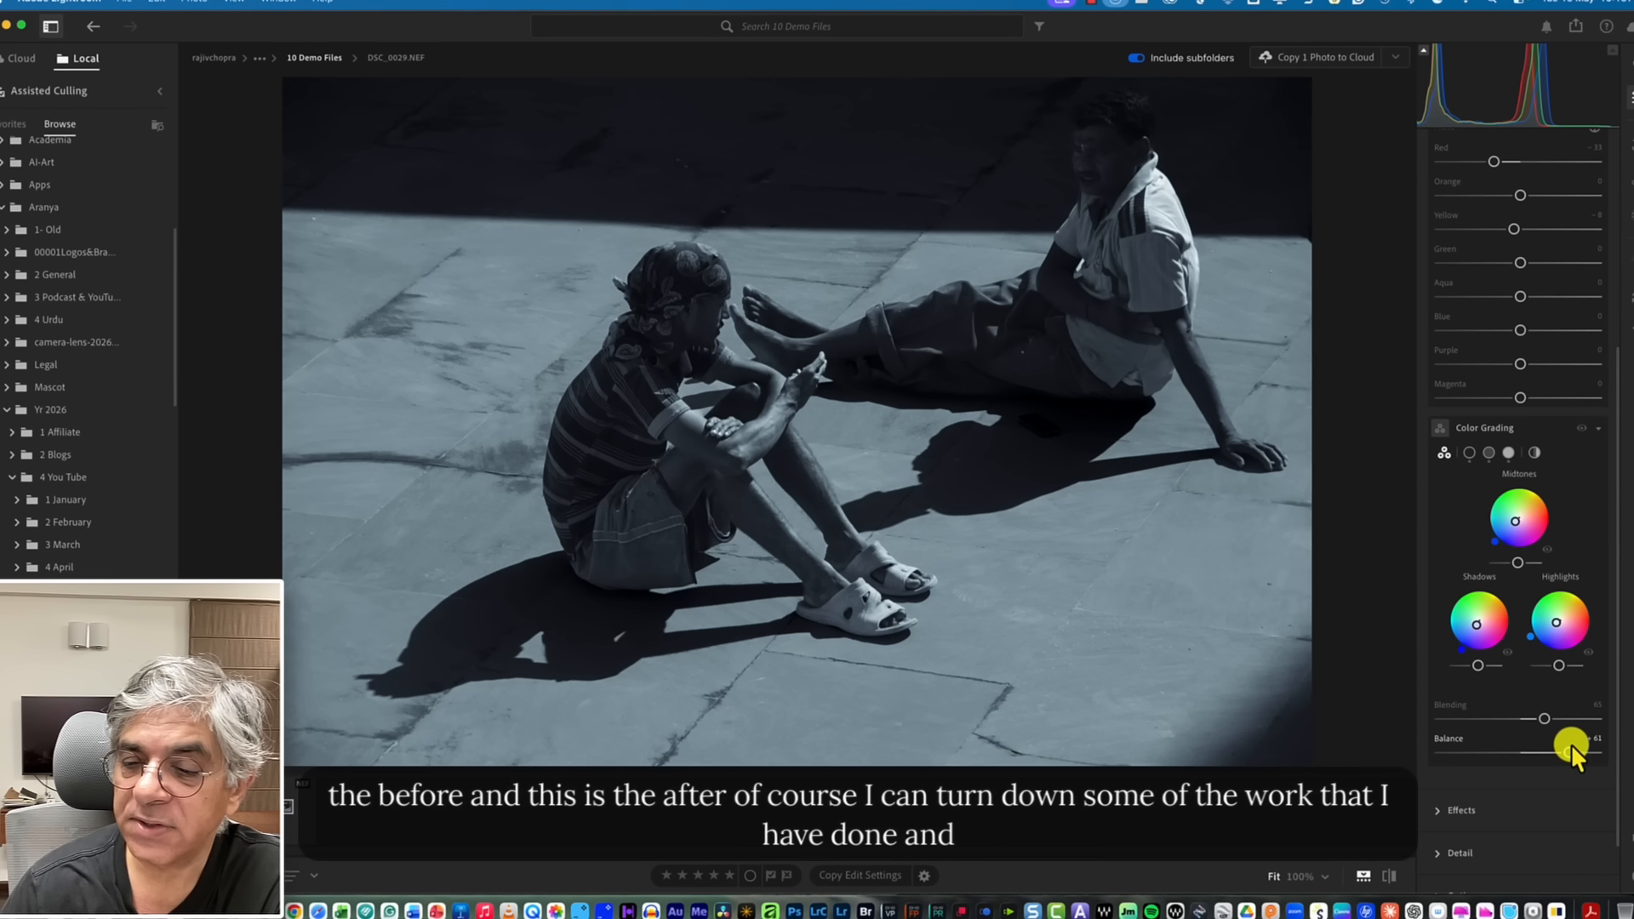
Reduce the Color Grading Balance and adjust the shadows' luminance slider.
drag(1563, 753, 1544, 758)
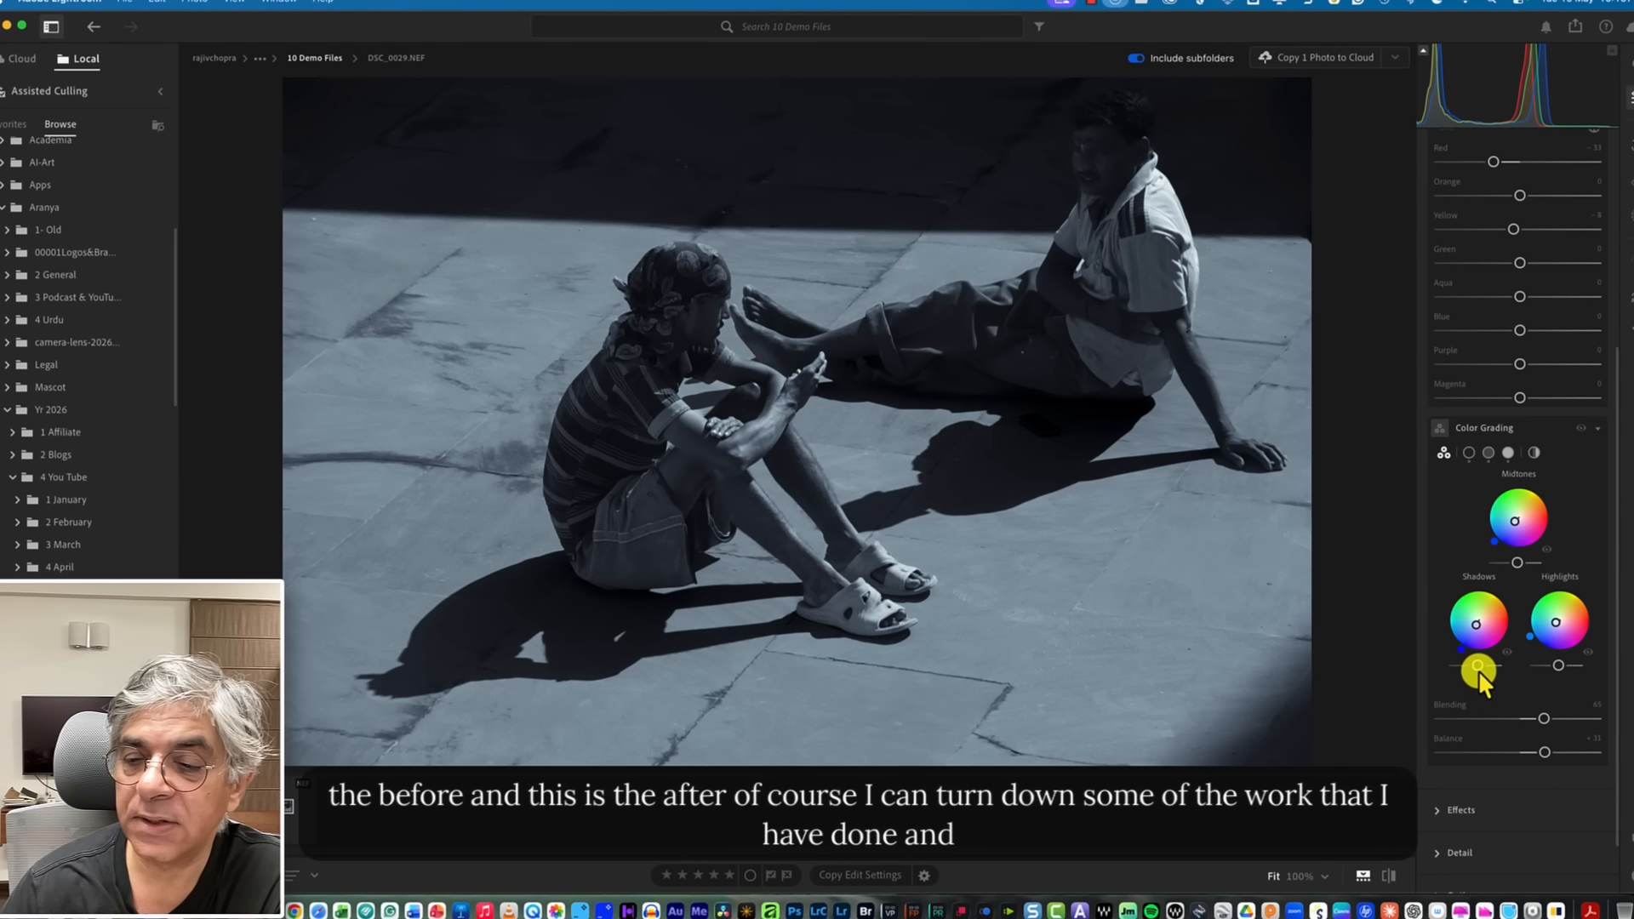
drag(1473, 667, 1550, 667)
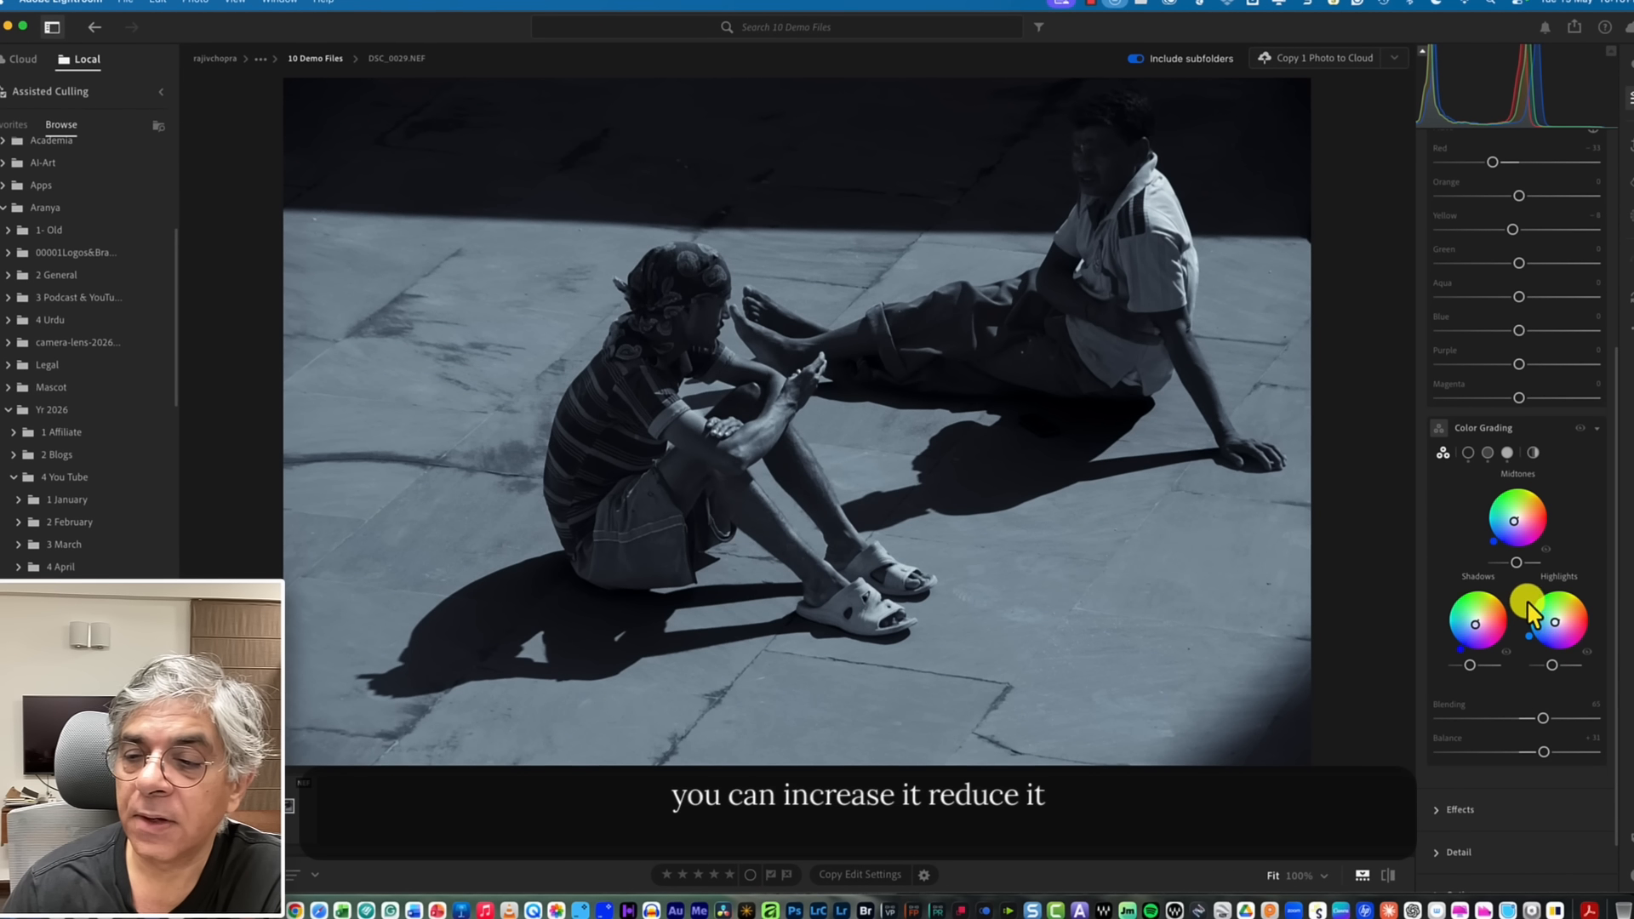
Raise the midtones' luminance in Color Grading and add a slight dark vignette in Effects.
drag(1517, 559, 1538, 560)
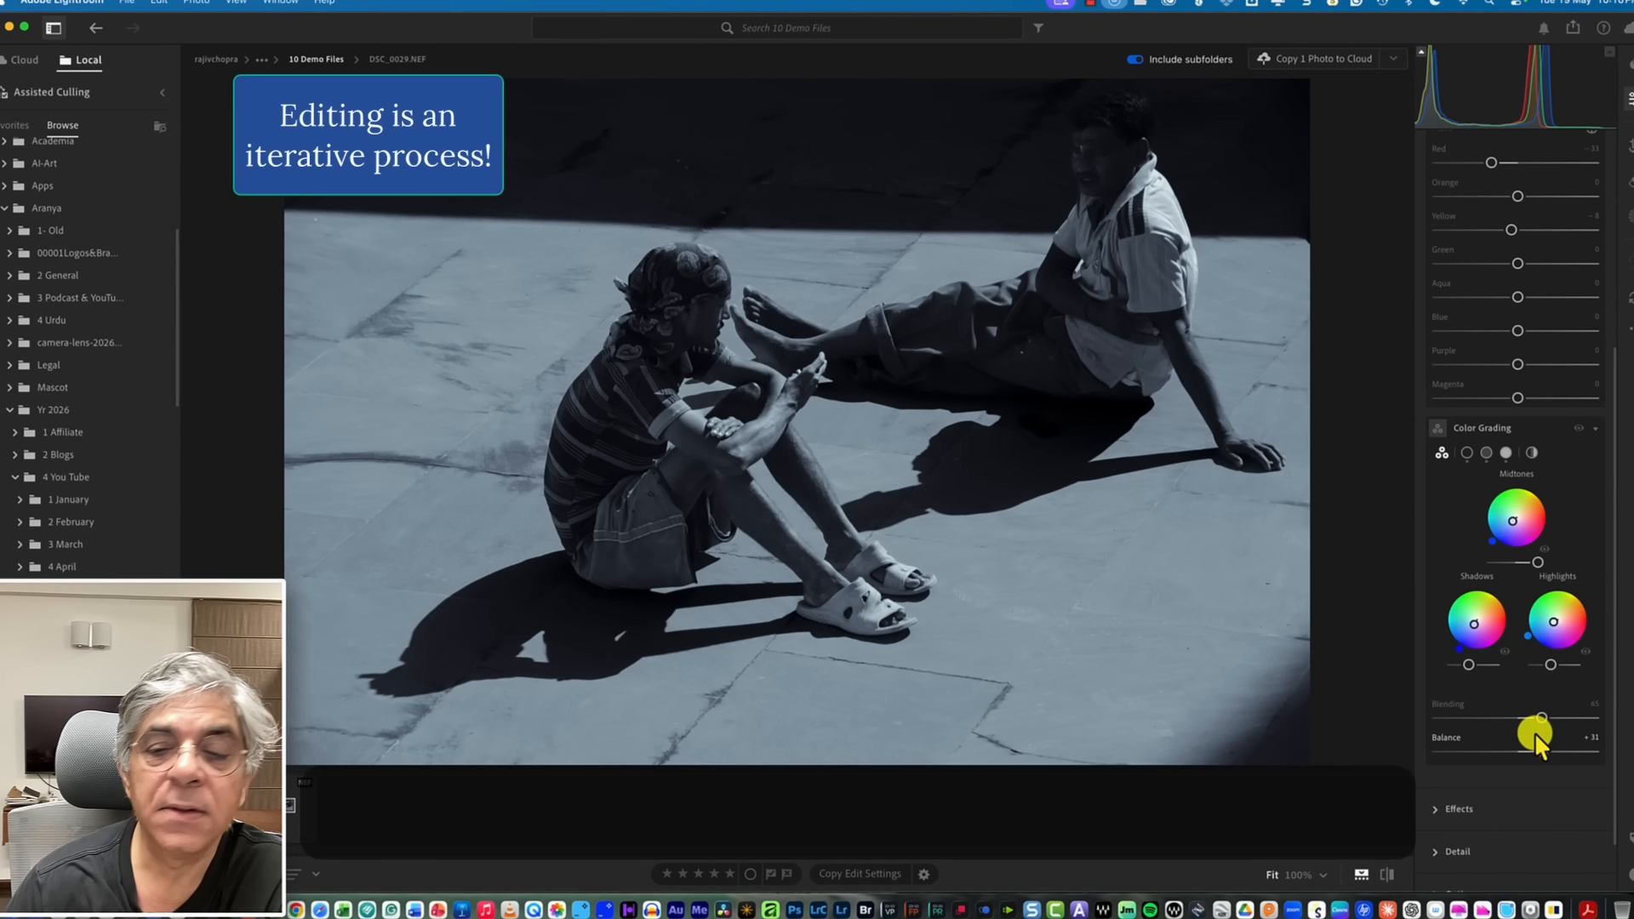
scroll(1534, 732, down, 2)
click(1442, 736)
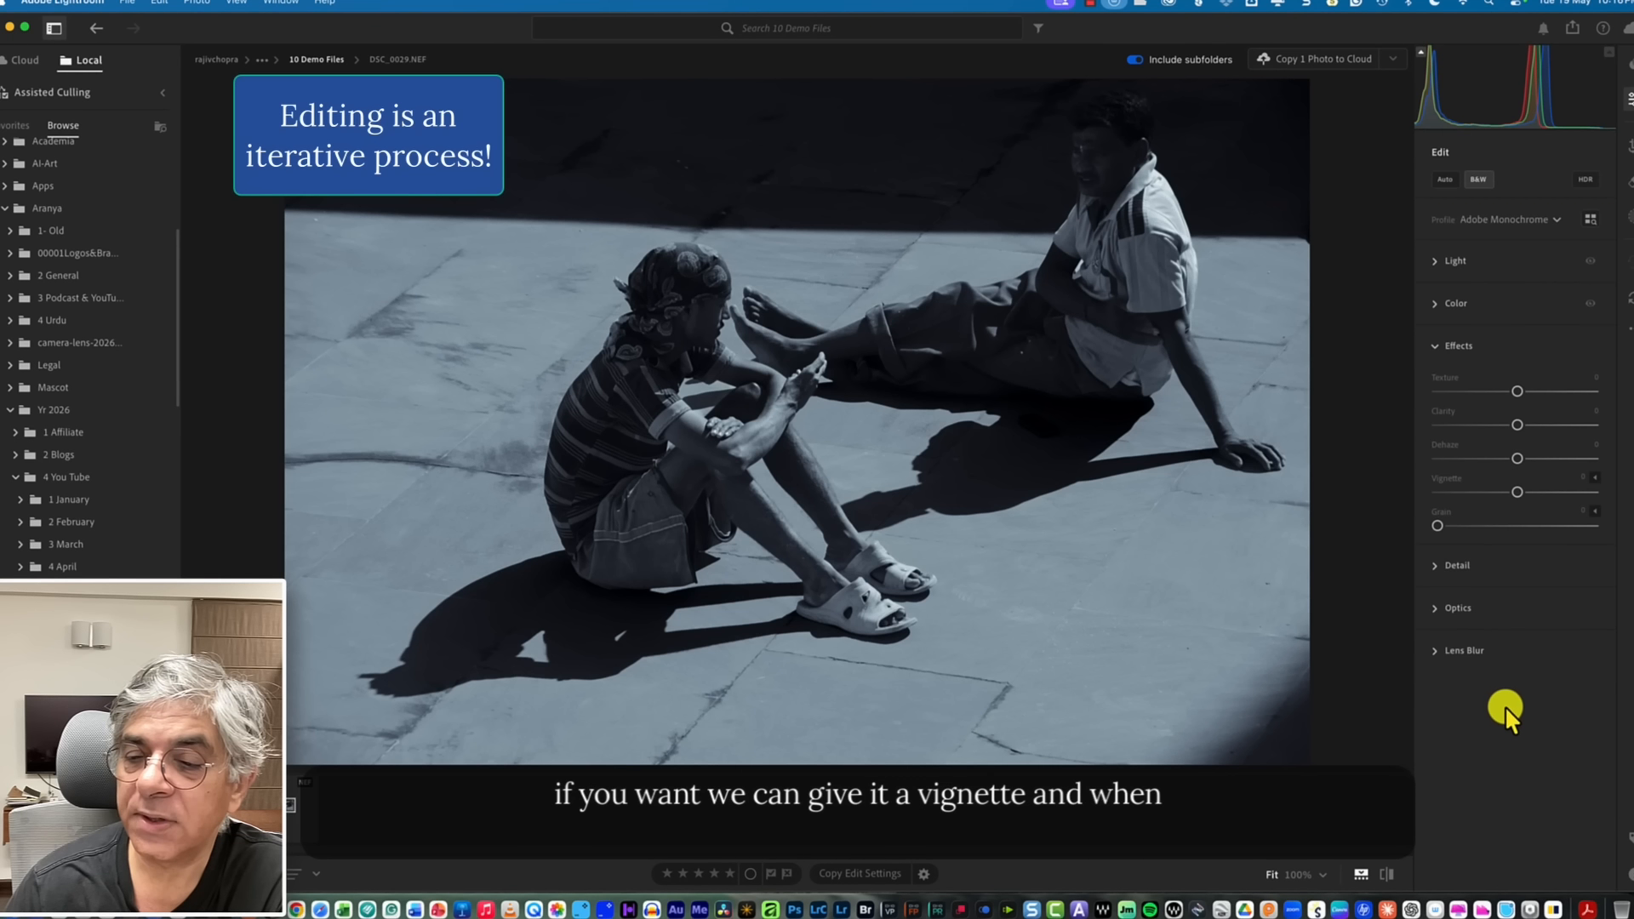
drag(1513, 489, 1508, 488)
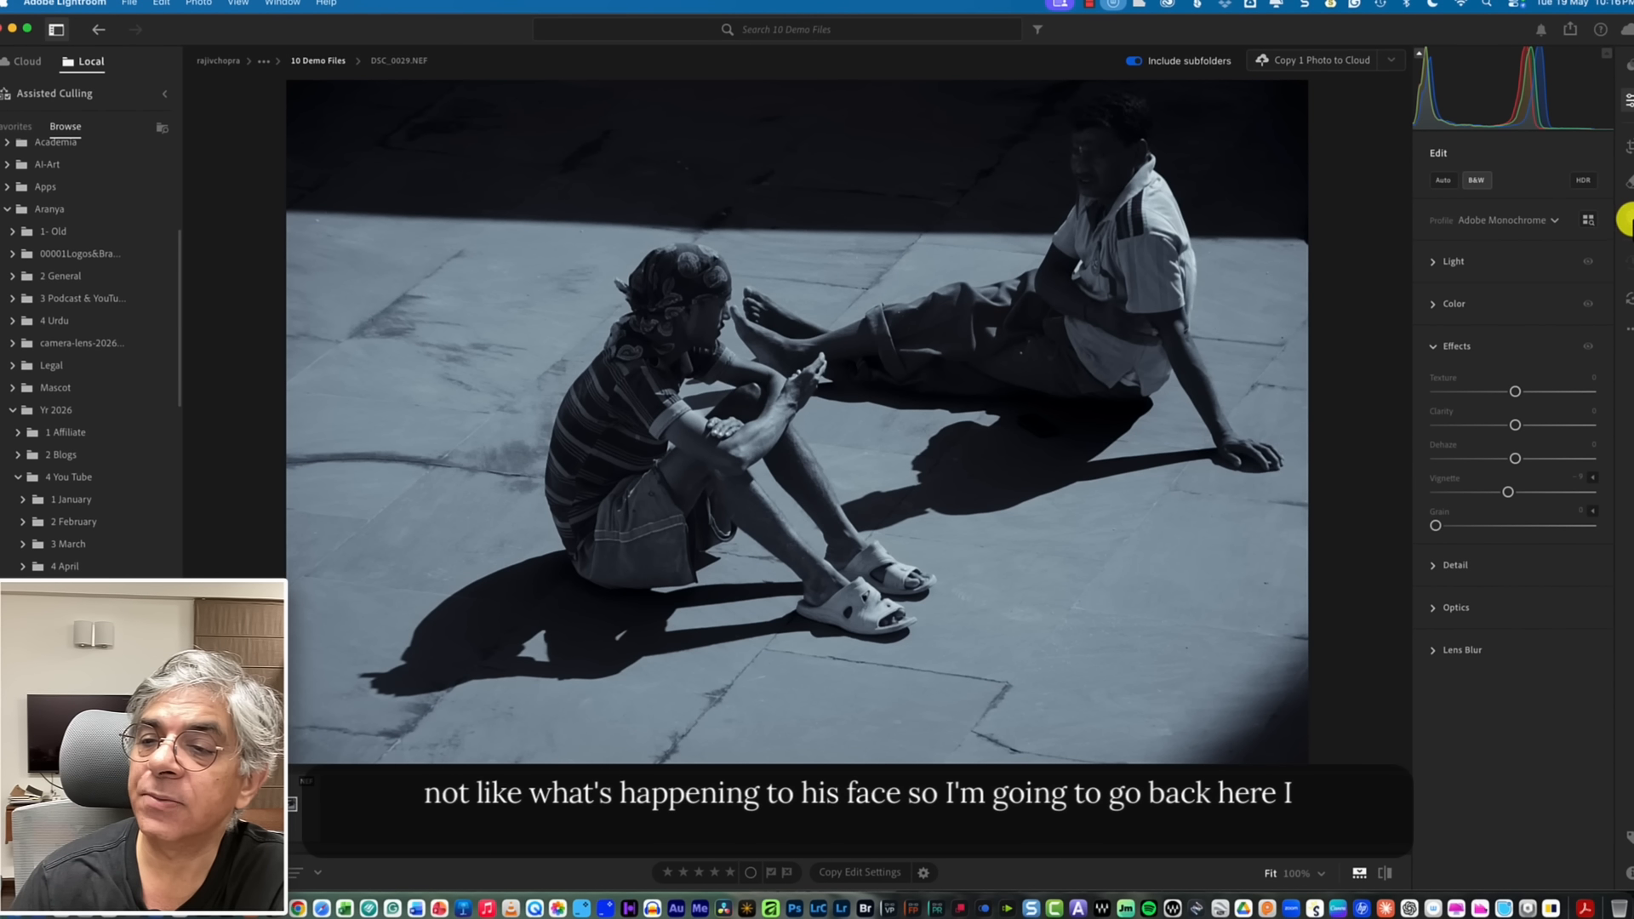
Create a Brush mask with a smaller brush size and paint over the seated man's face.
click(1628, 221)
click(1371, 109)
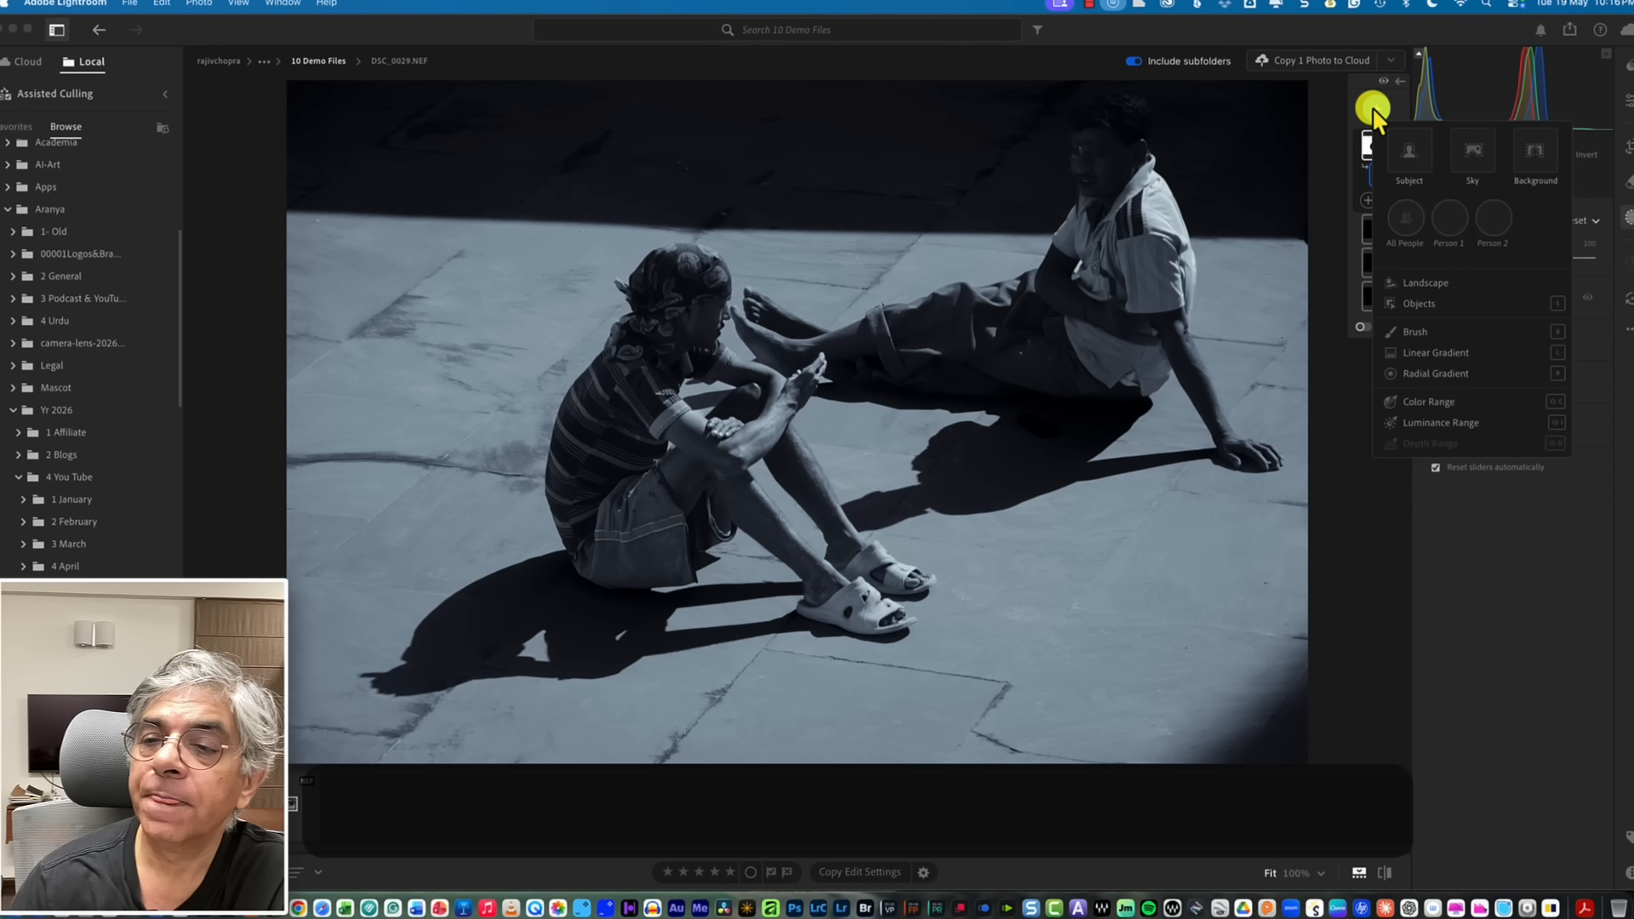
click(1413, 328)
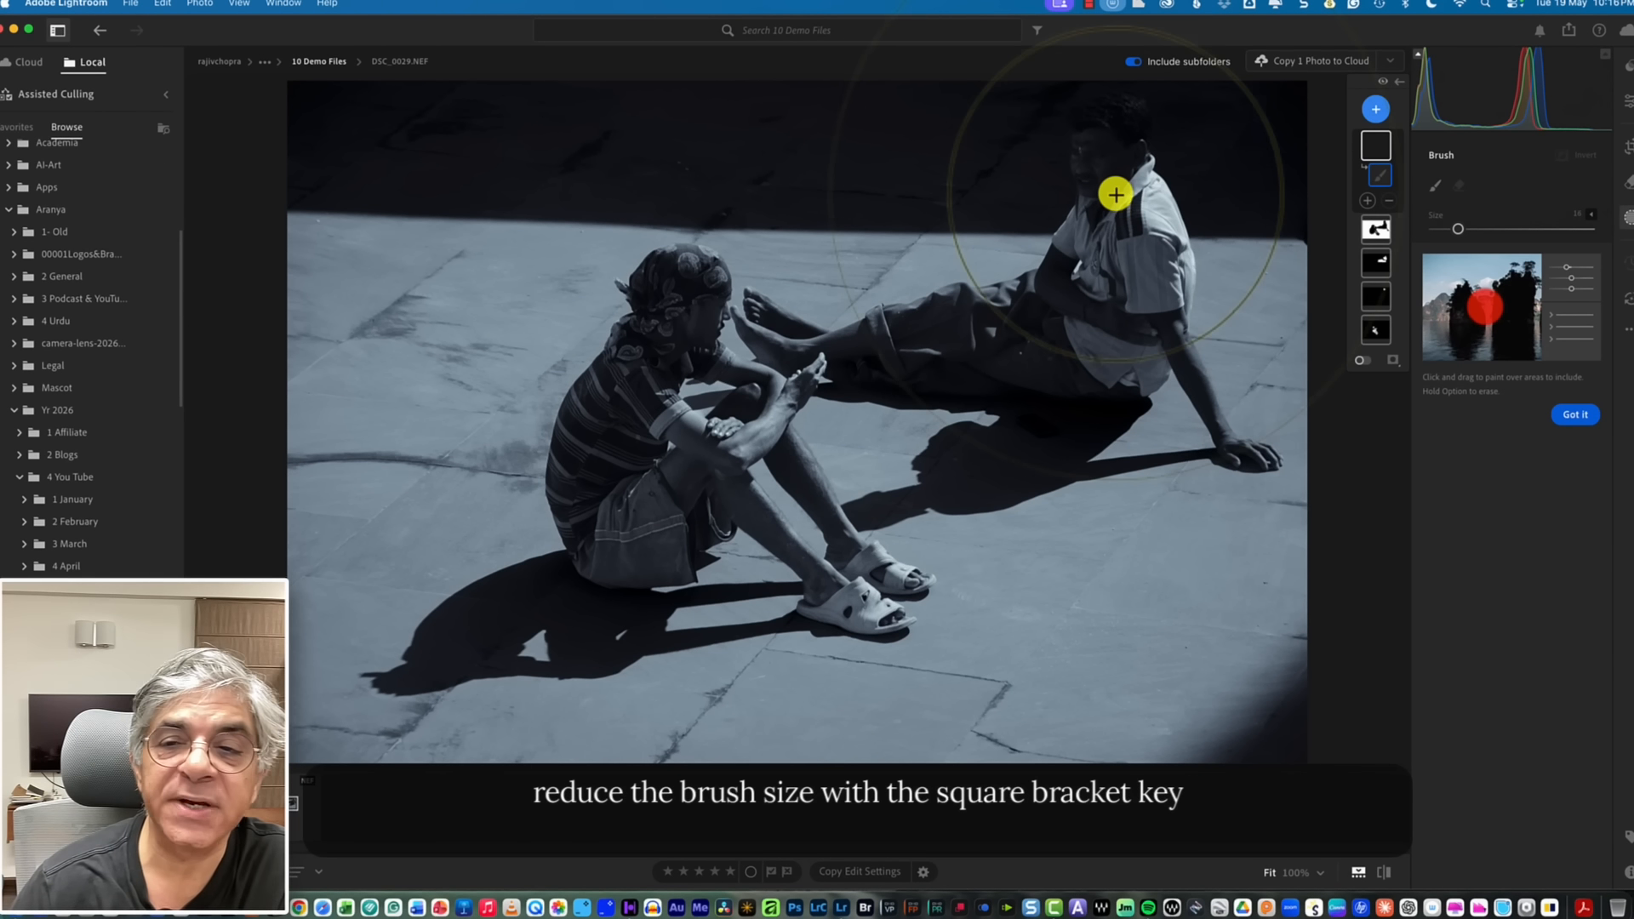
key(bracketleft)
key(bracketleft)
key(bracketleft)
key(bracketleft)
key(bracketleft)
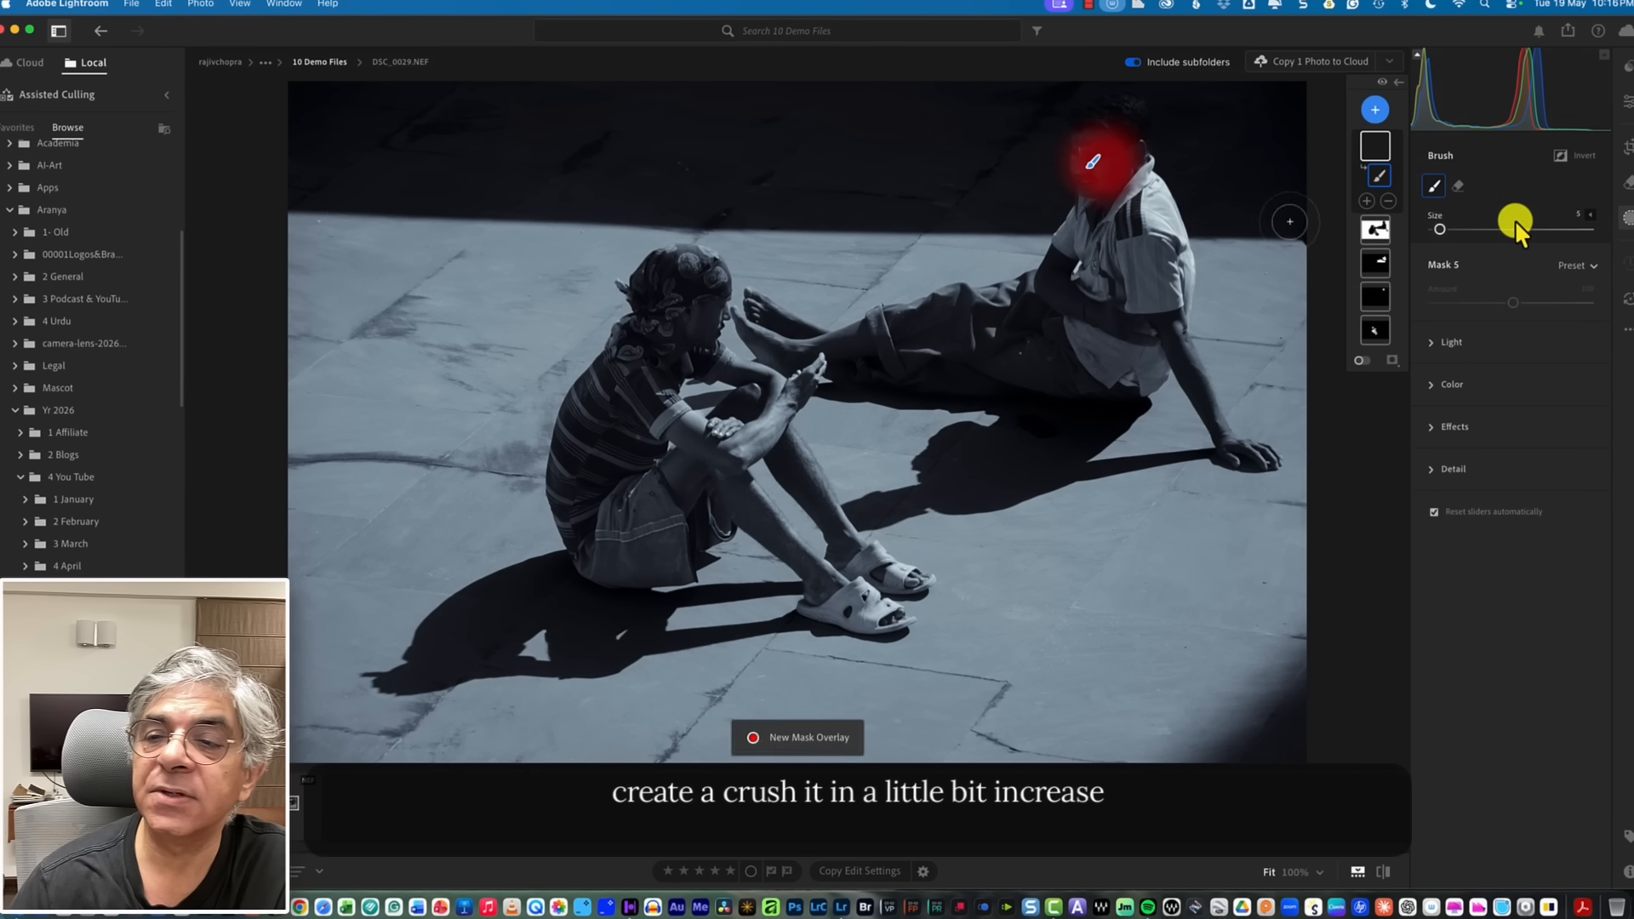
Raise the brushed mask's Exposure to +0.26 and leave masking.
click(1431, 342)
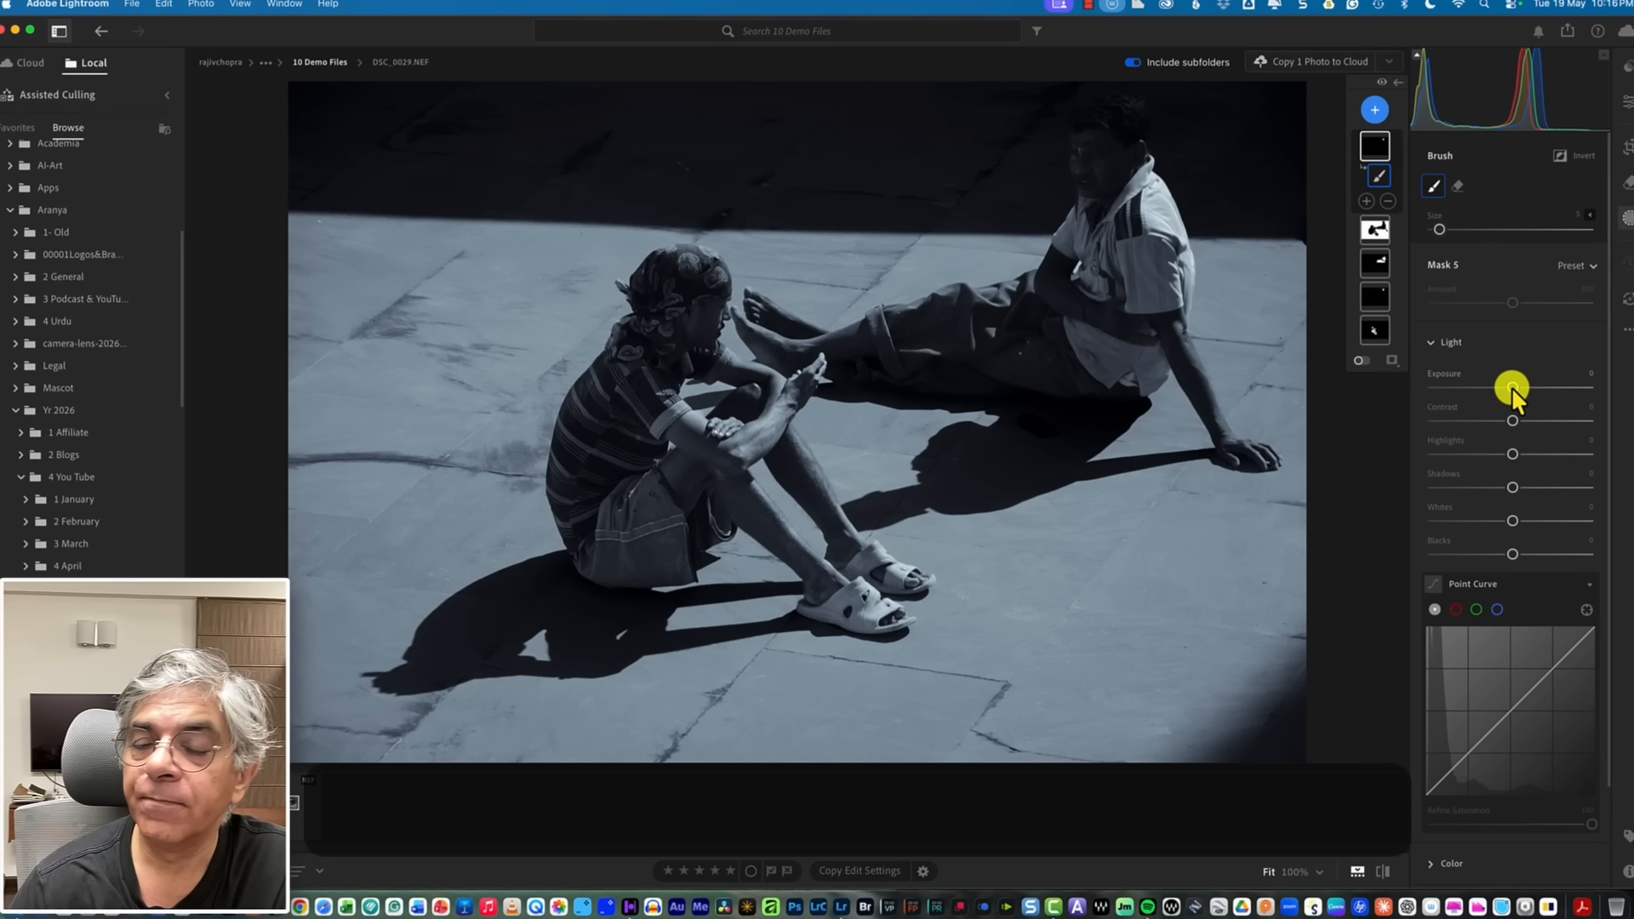
drag(1511, 387, 1515, 379)
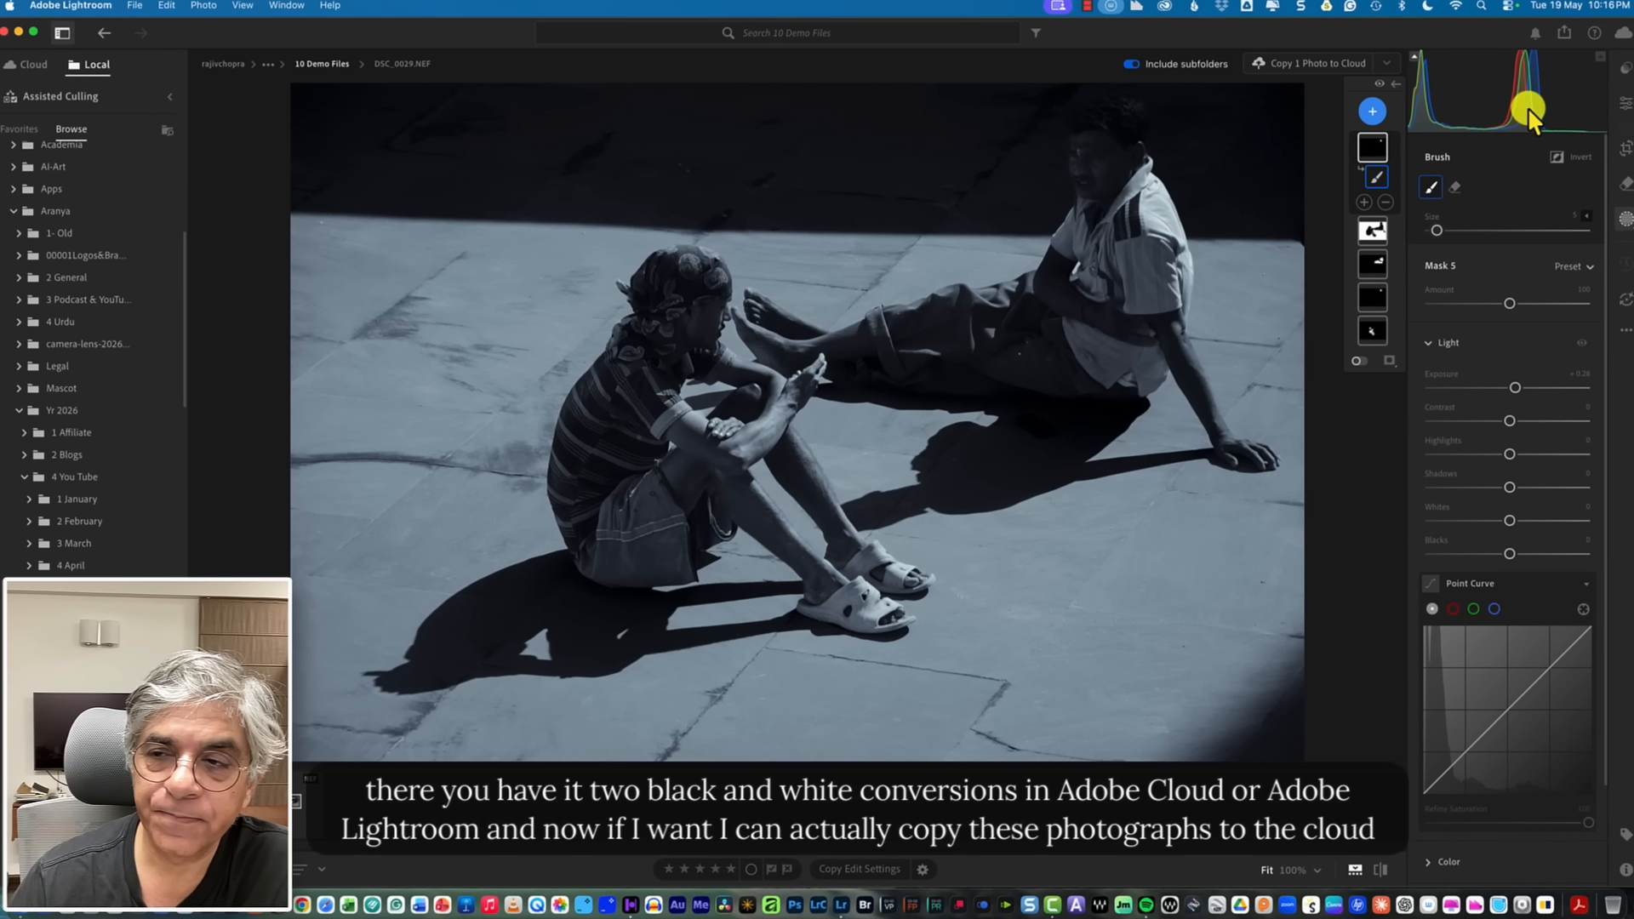
click(1624, 106)
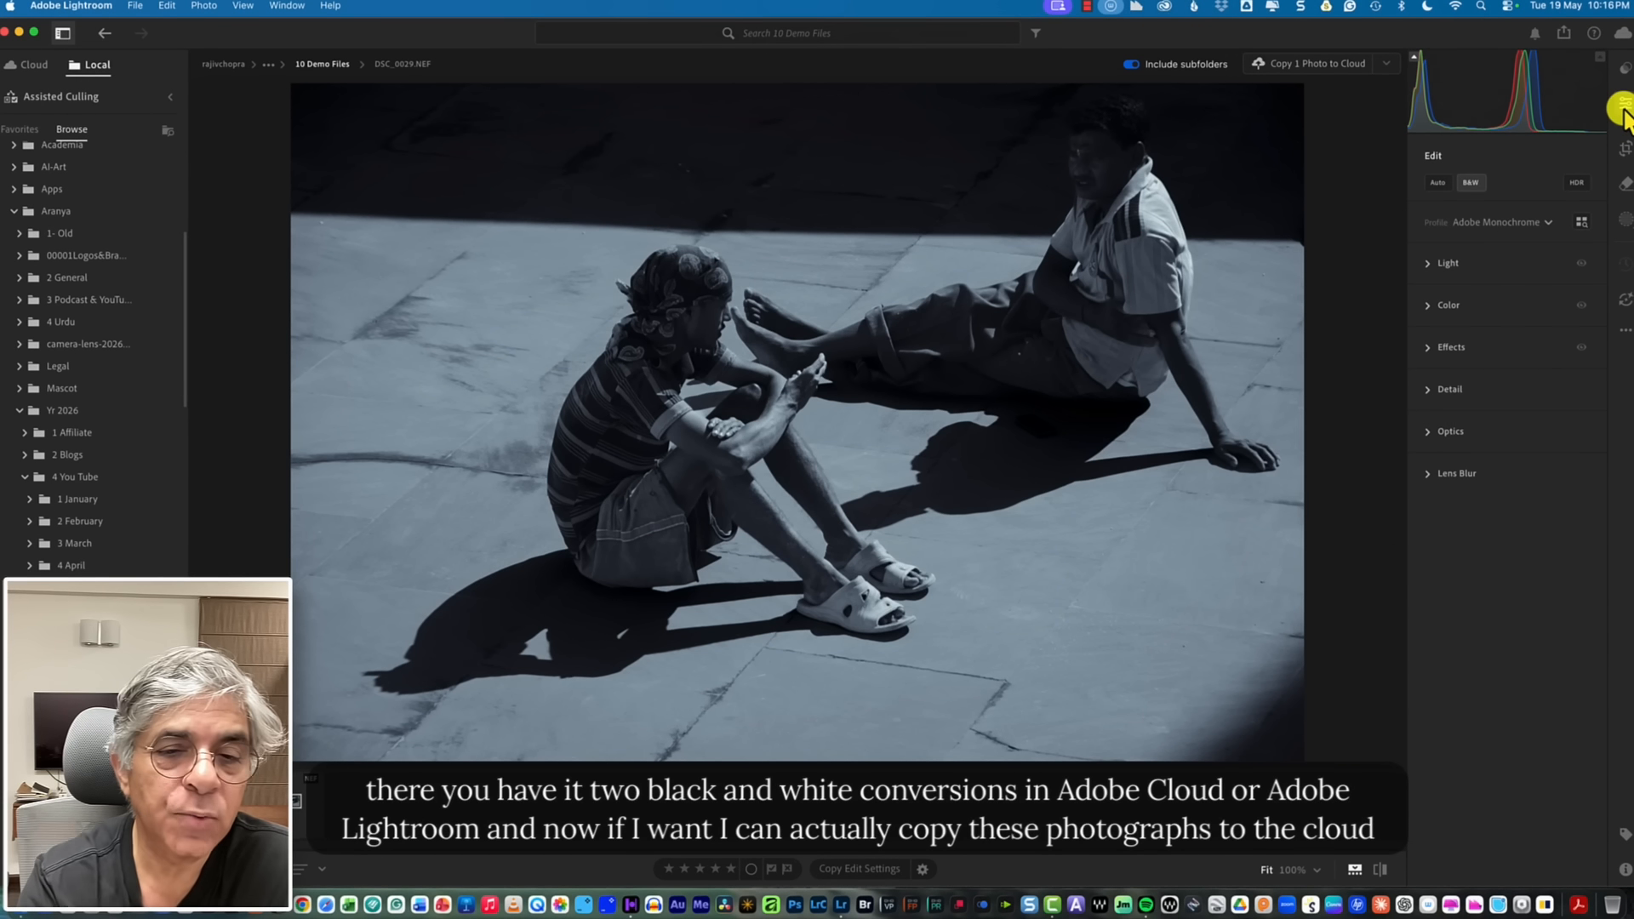